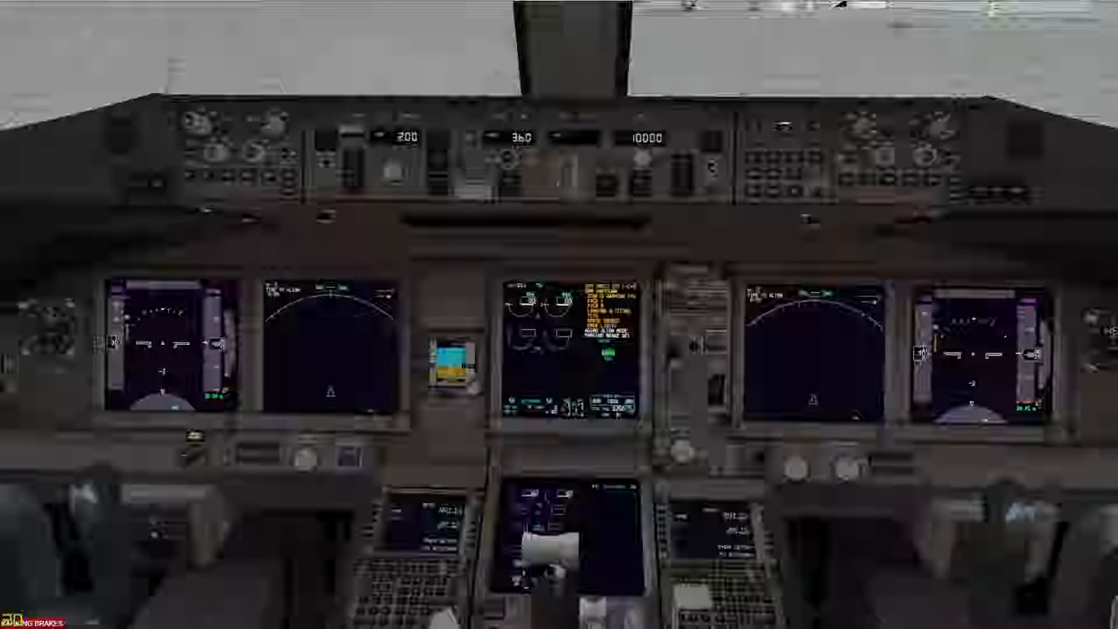
- Place the SPAD.neXt window below the cockpit's autopilot panel and show the events of the Multi Panel's ALT display
drag(1117, 123, 574, 65)
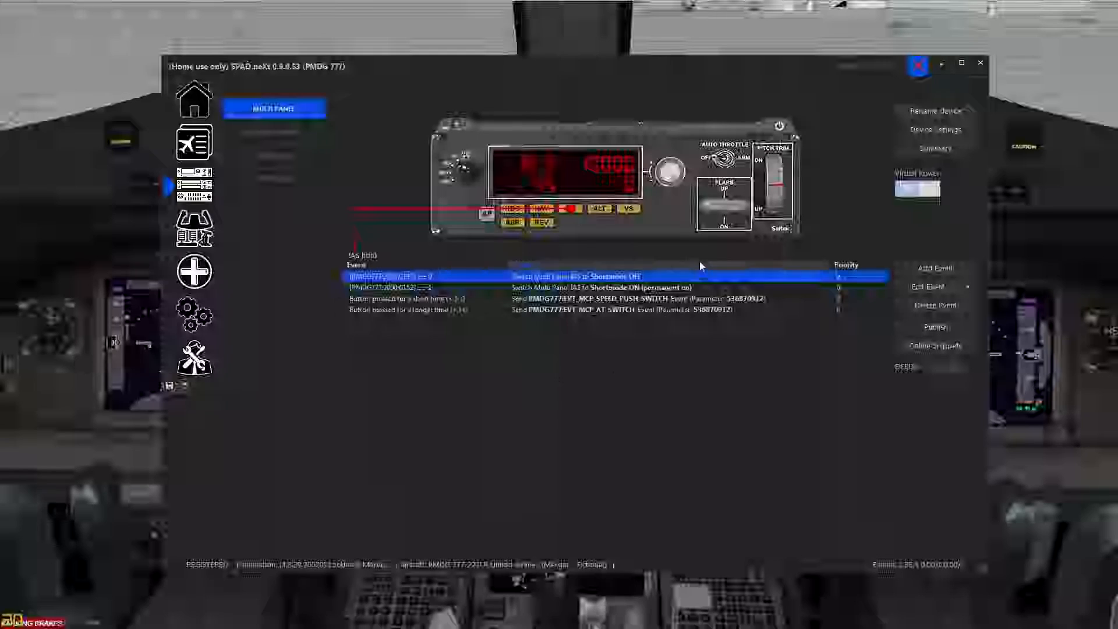
drag(630, 59, 631, 210)
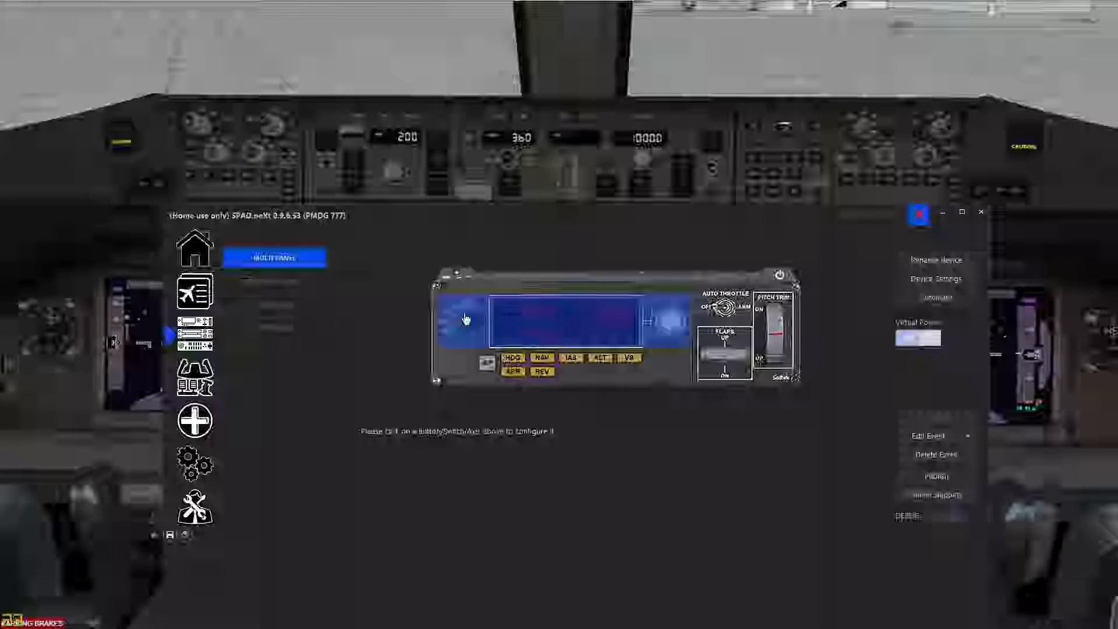
click(626, 331)
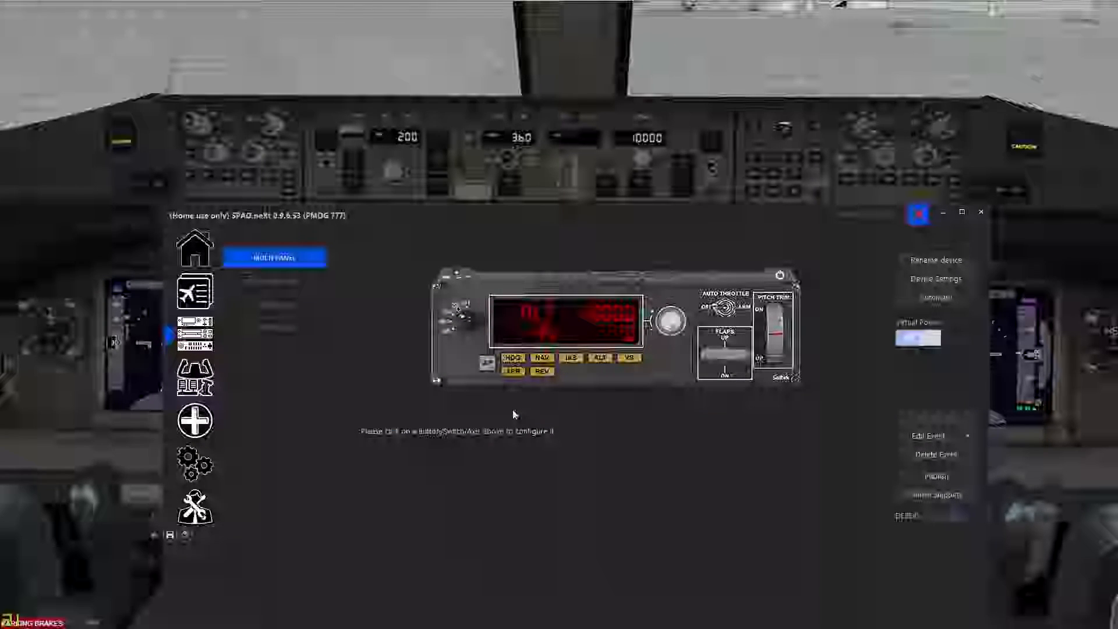
click(586, 326)
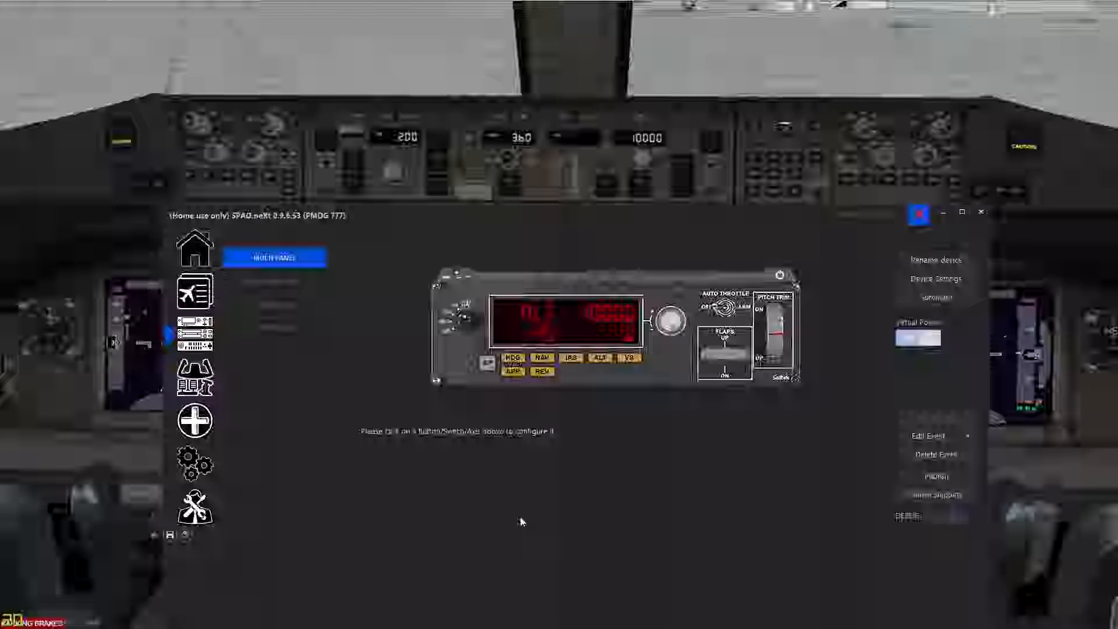
click(594, 315)
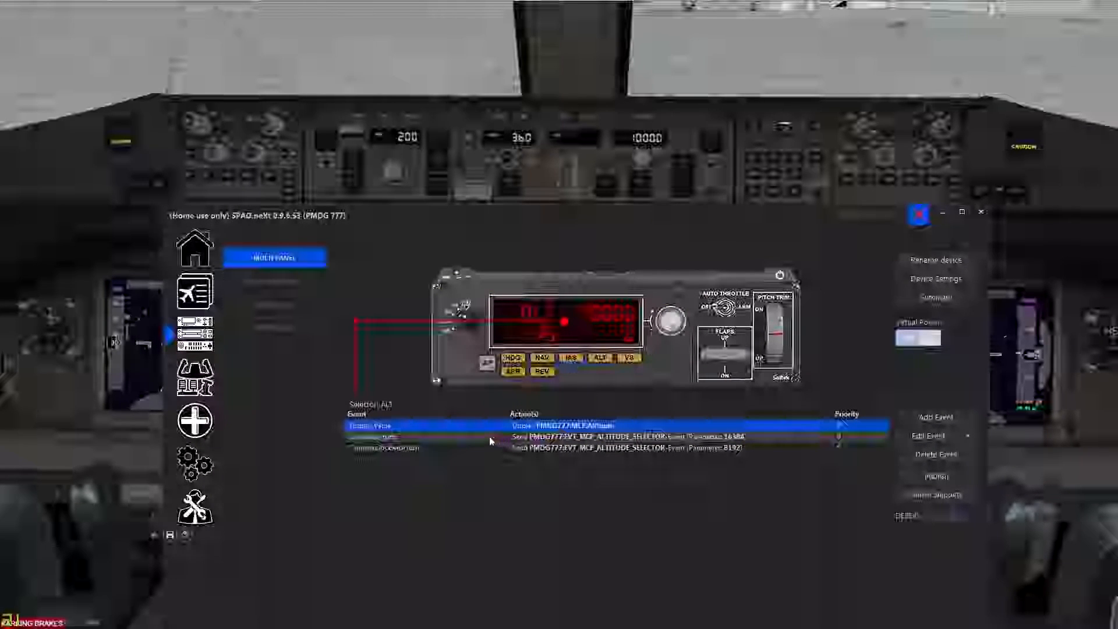
- Open the data source selection of the ALT Display Value event's action, with the PMDG777 provider enabled and its categories expanded
double_click(564, 426)
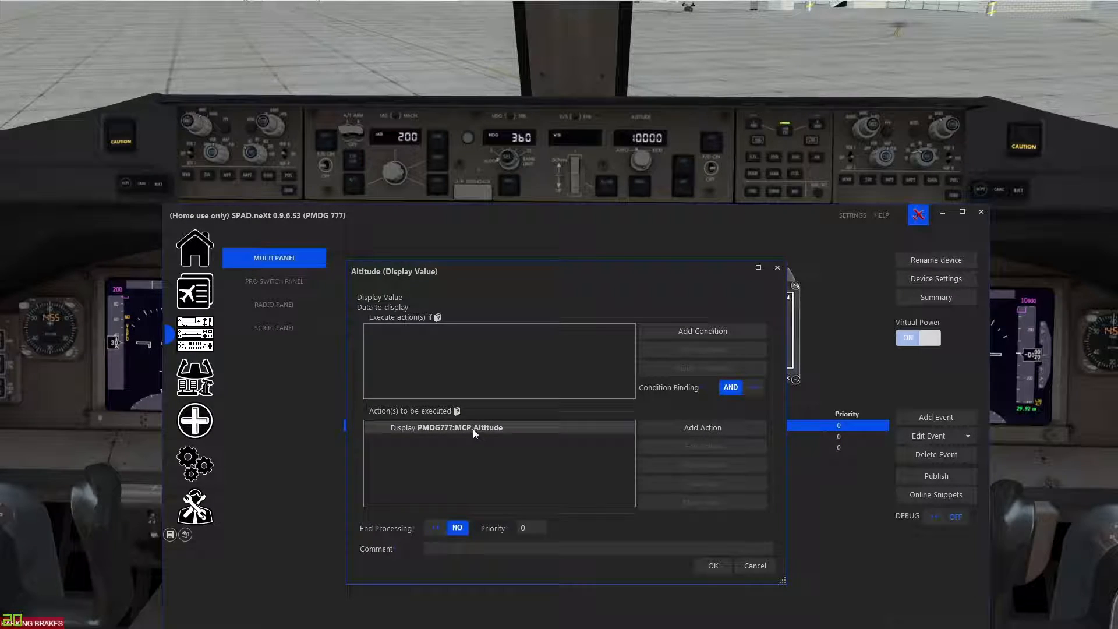
double_click(518, 427)
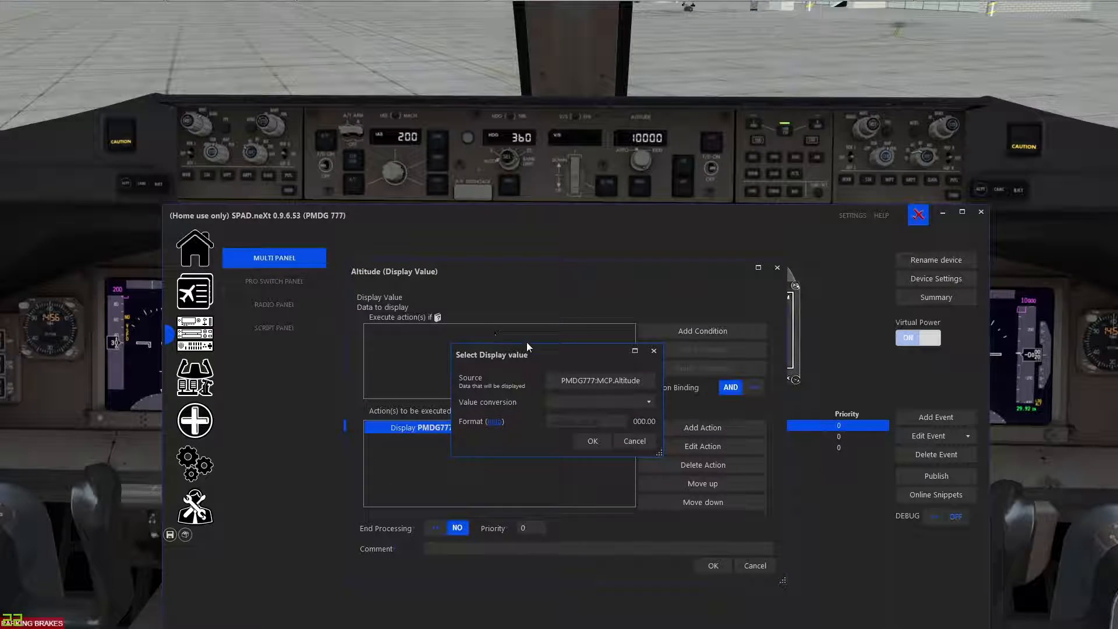
click(588, 379)
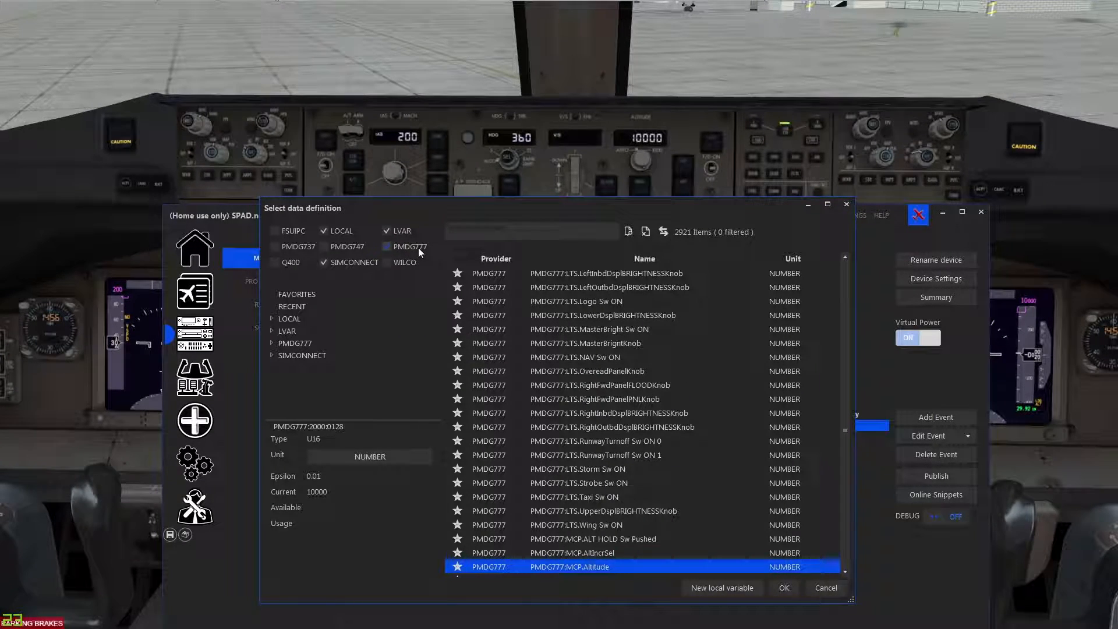
click(385, 246)
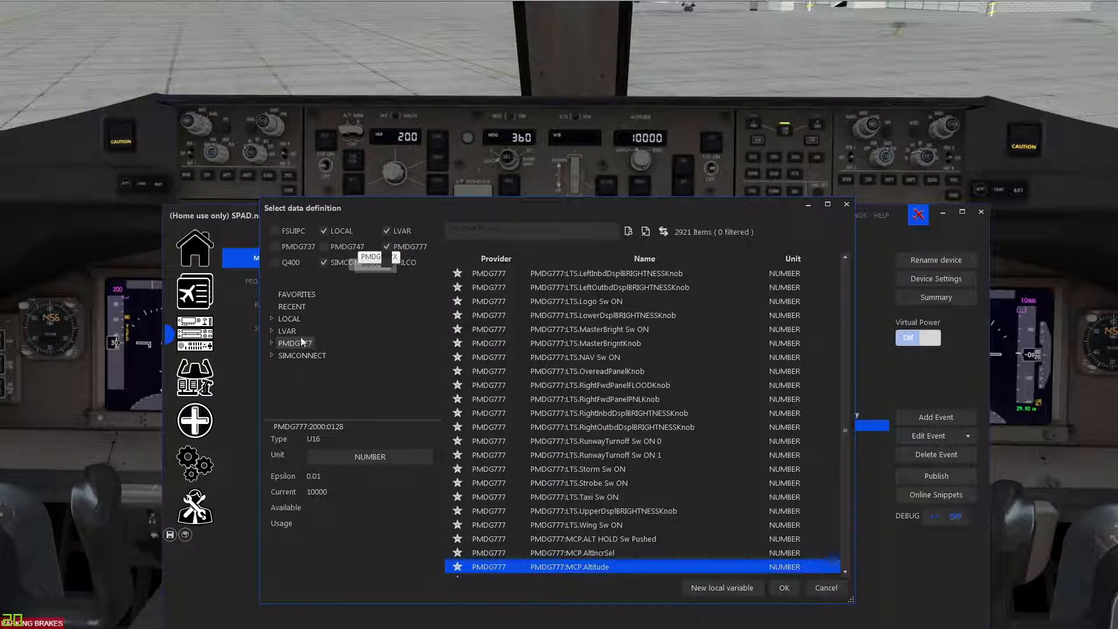
click(272, 343)
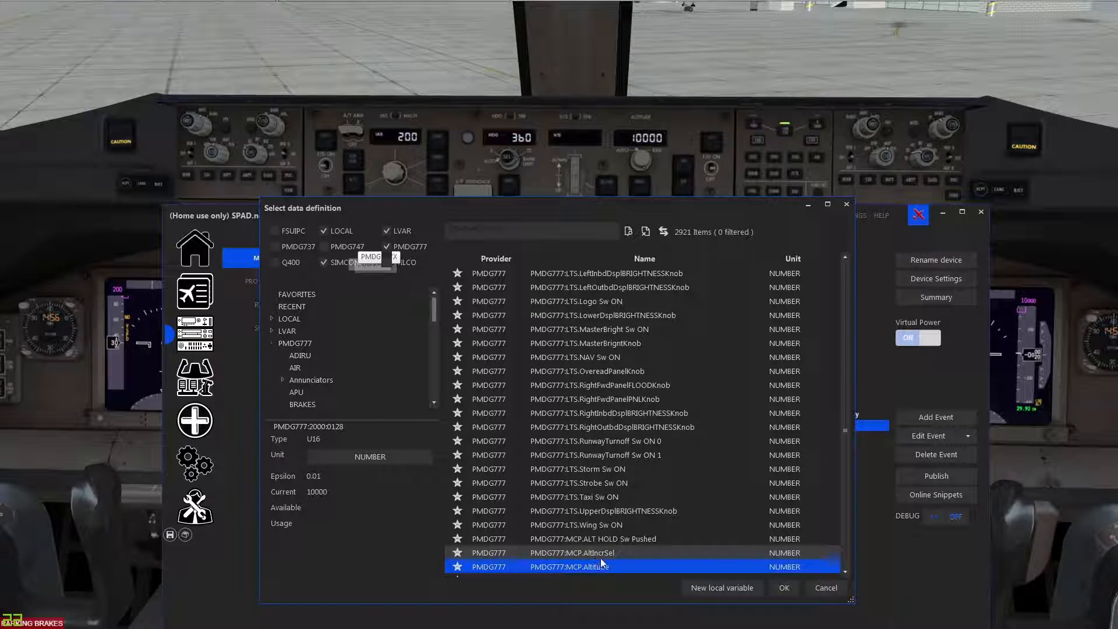
- Filter the data definitions by mcp.alt, pick PMDG777:MCP.Altitude as the display source, and discard the event edit
click(523, 233)
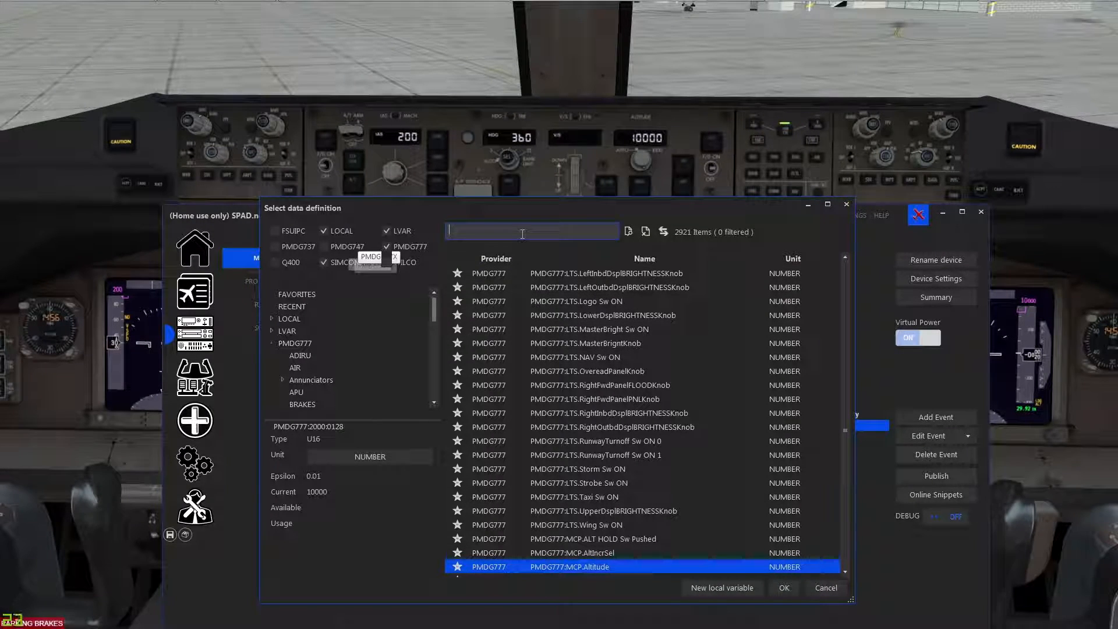
text(mc)
text(p.)
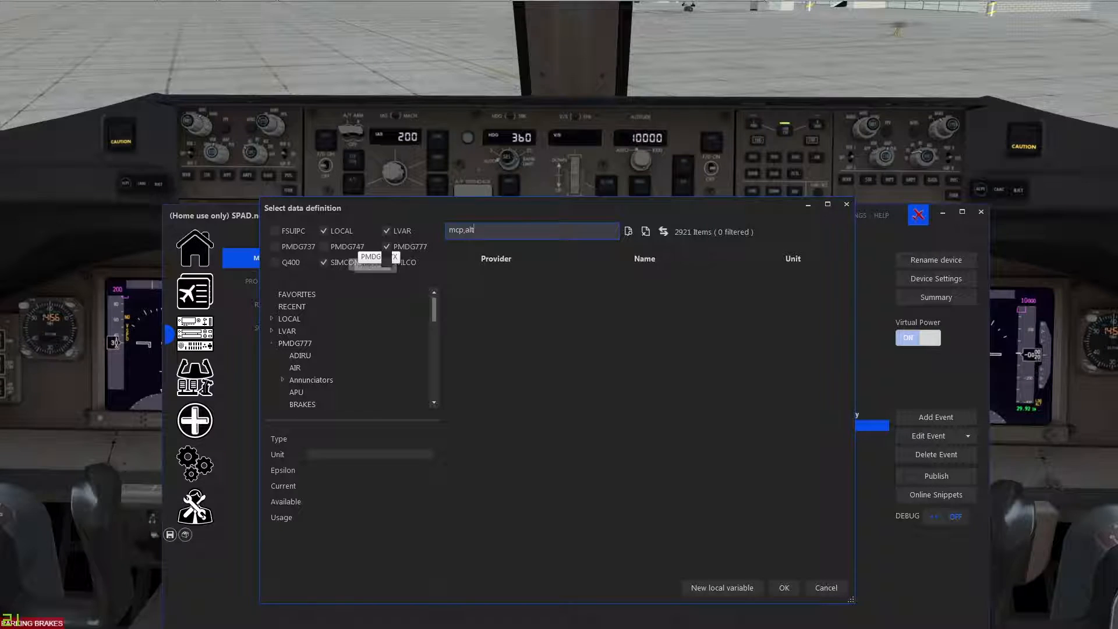
key(BackSpace)
key(BackSpace)
key(BackSpace)
key(BackSpace)
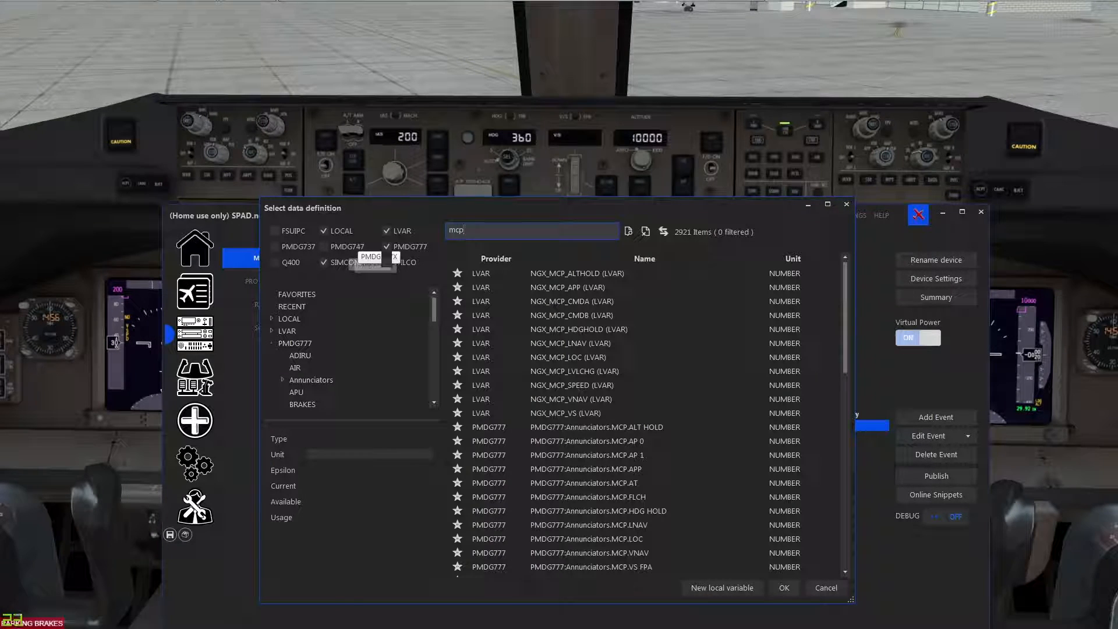
text(.alt)
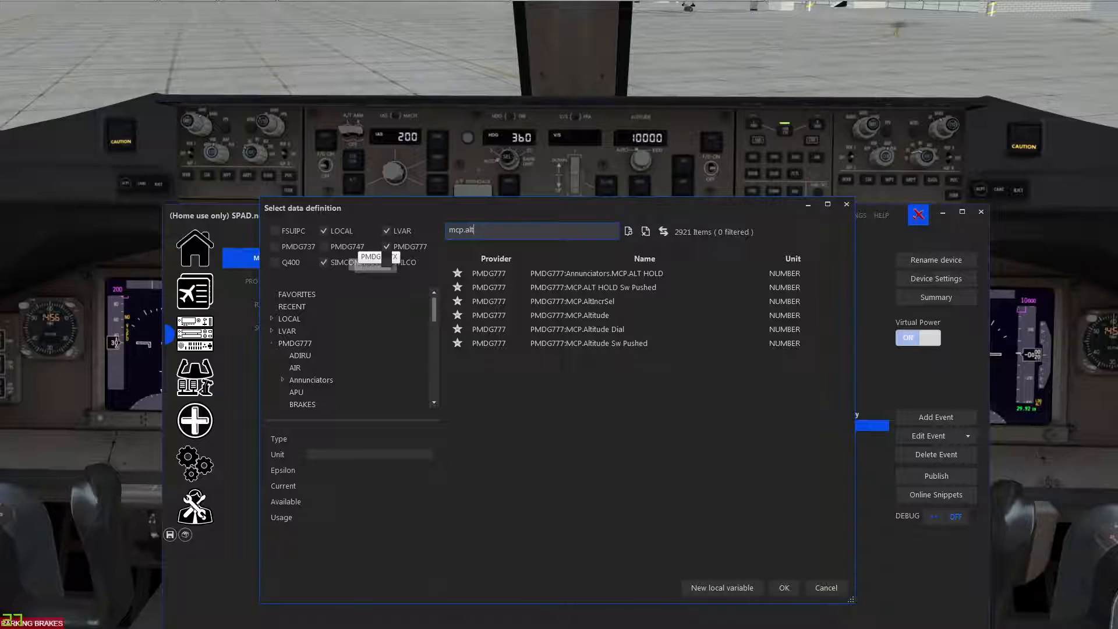
click(600, 316)
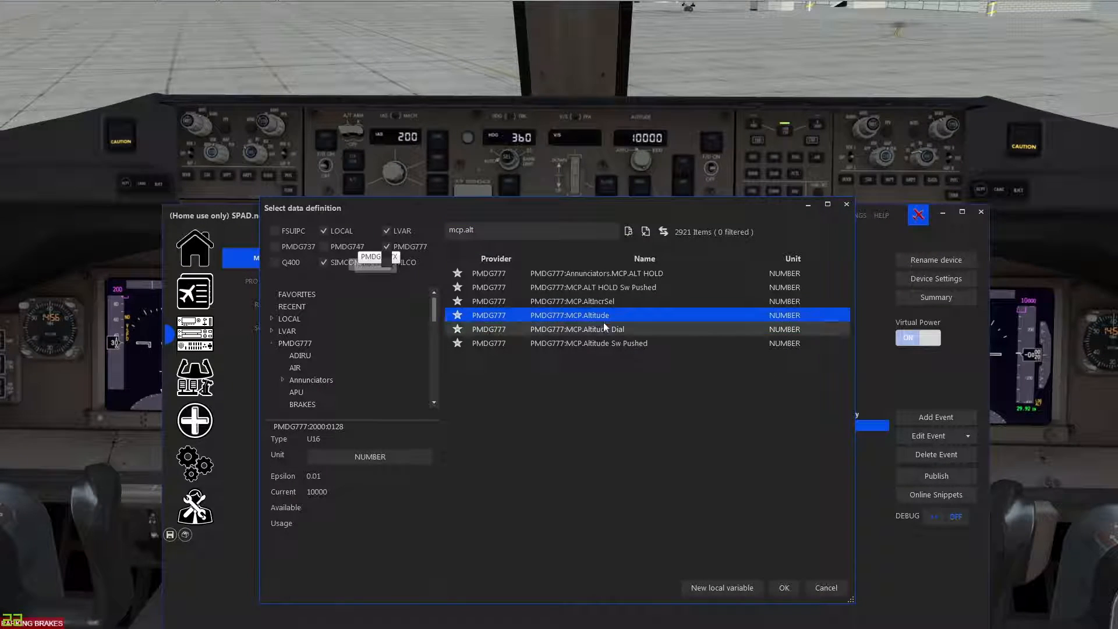
click(784, 588)
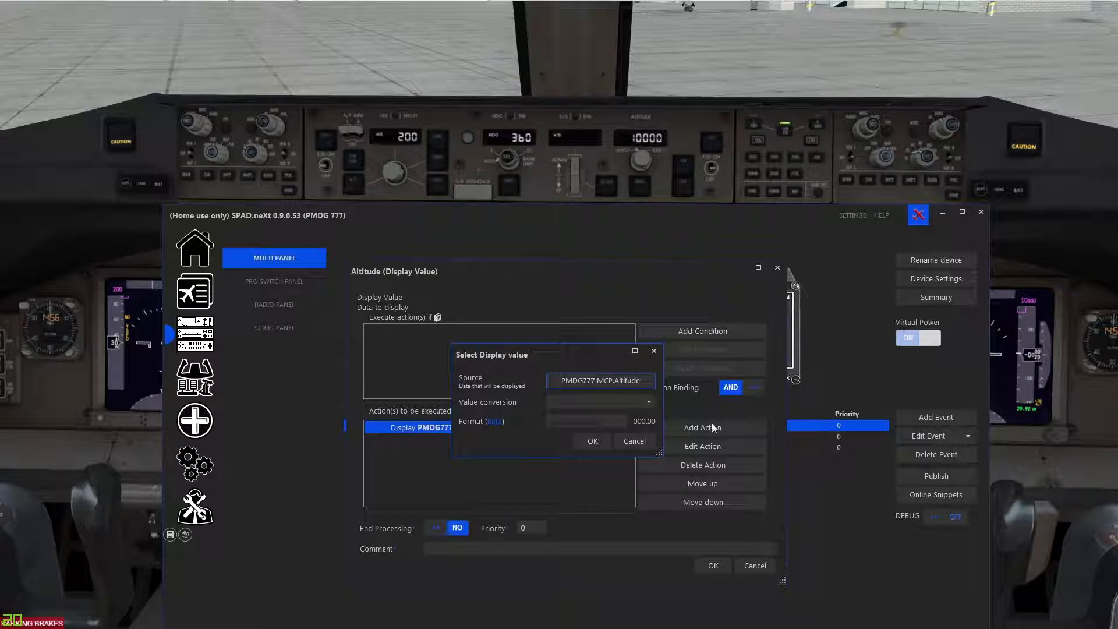
click(635, 442)
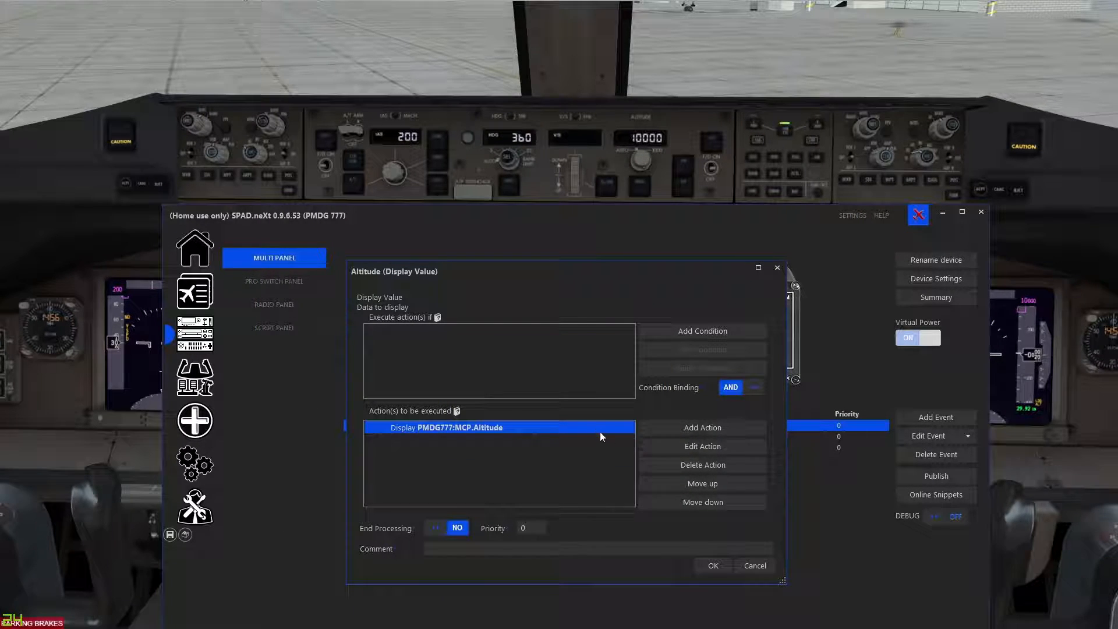
click(754, 563)
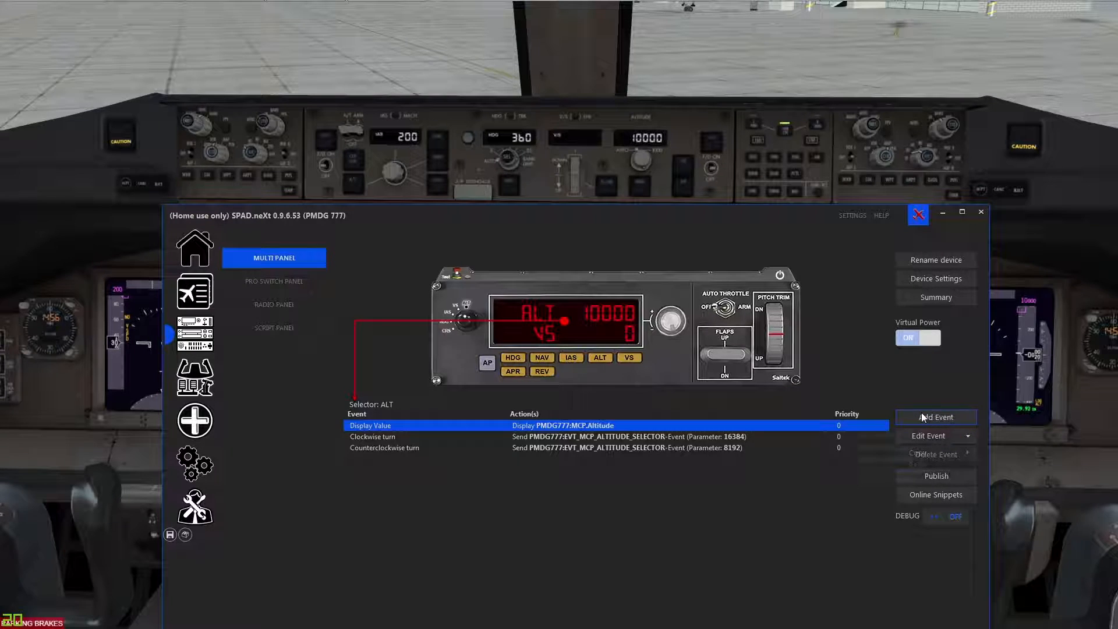
- Add another Display Value event to the ALT selector, using the PMDG777:MCP.Altitude data definition as its source
click(887, 449)
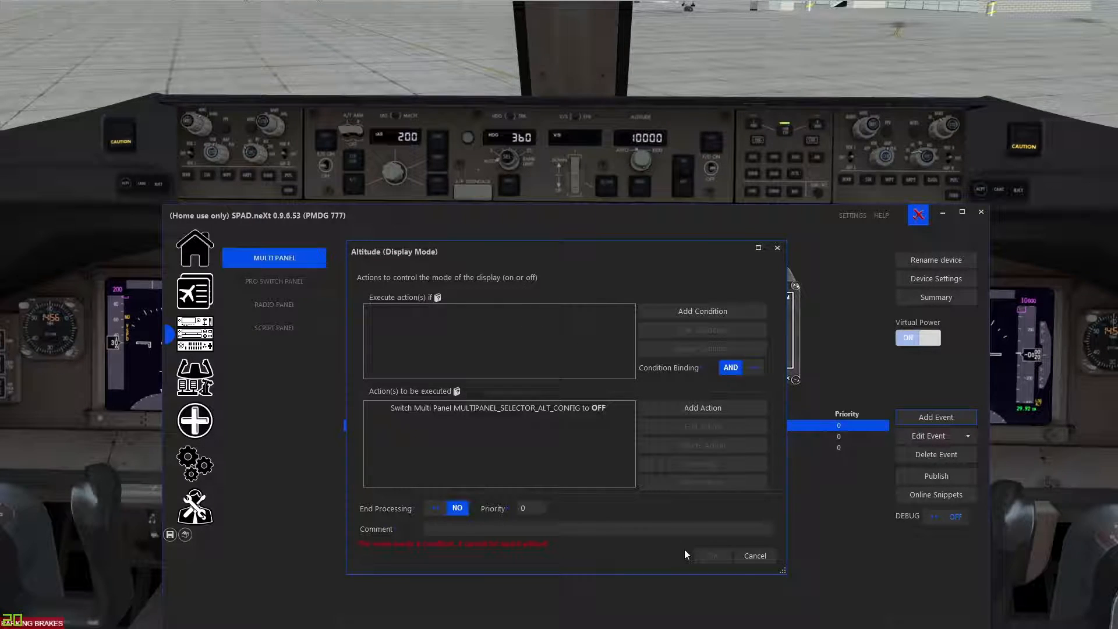
click(755, 555)
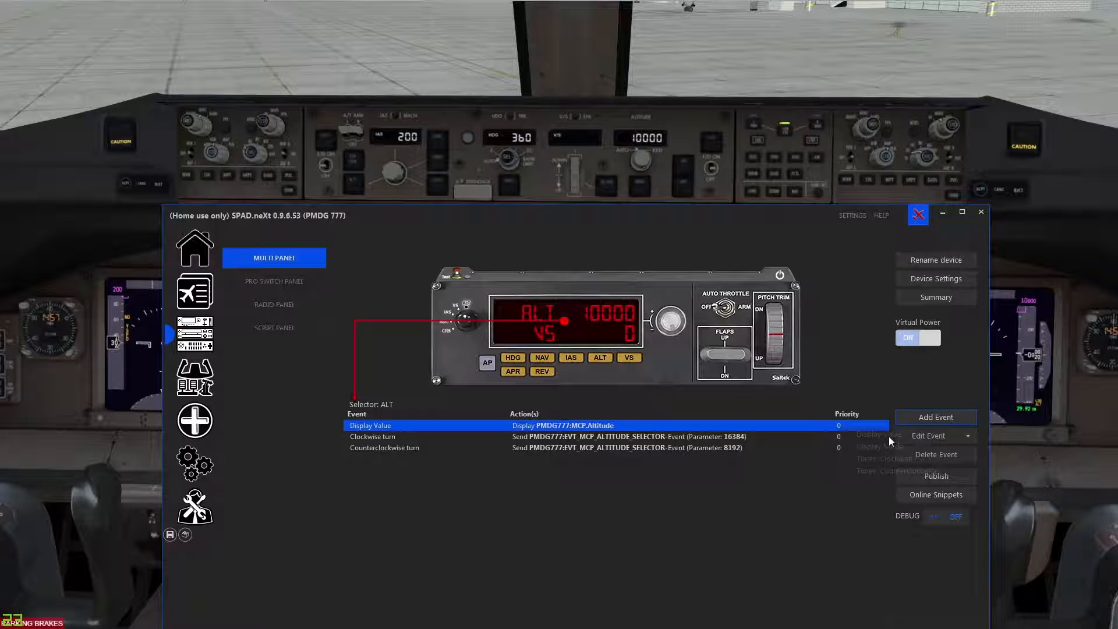
click(687, 419)
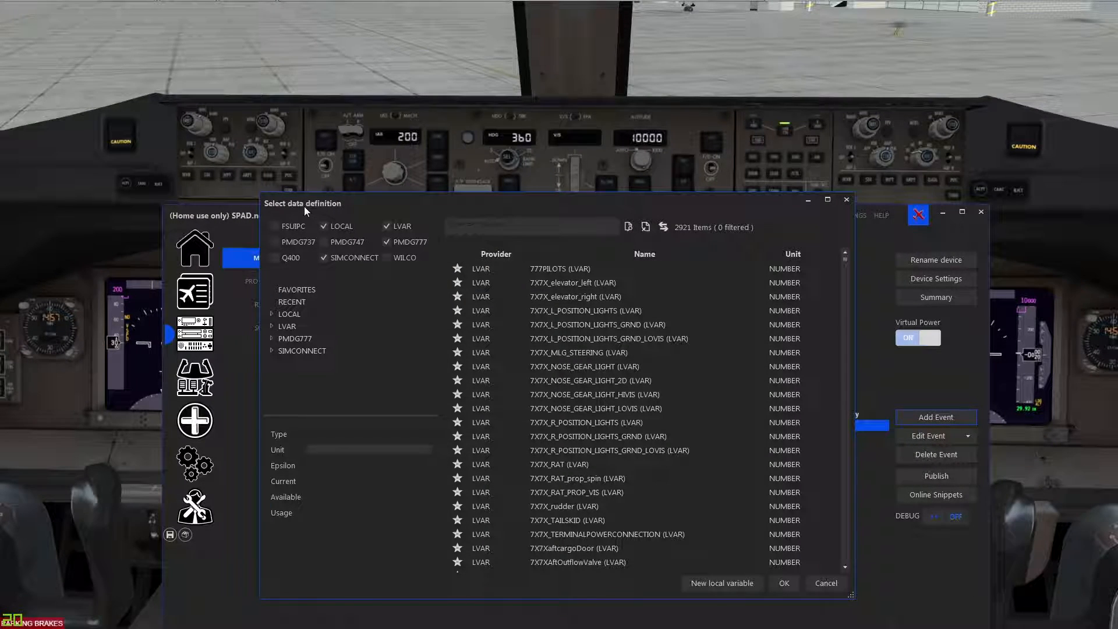
click(311, 340)
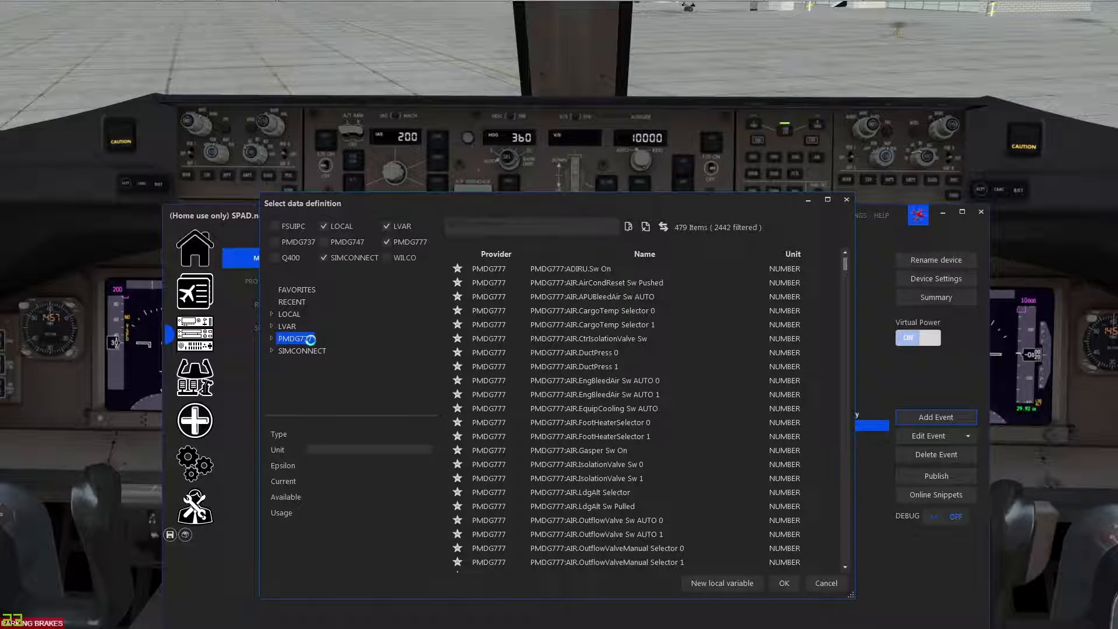
click(490, 221)
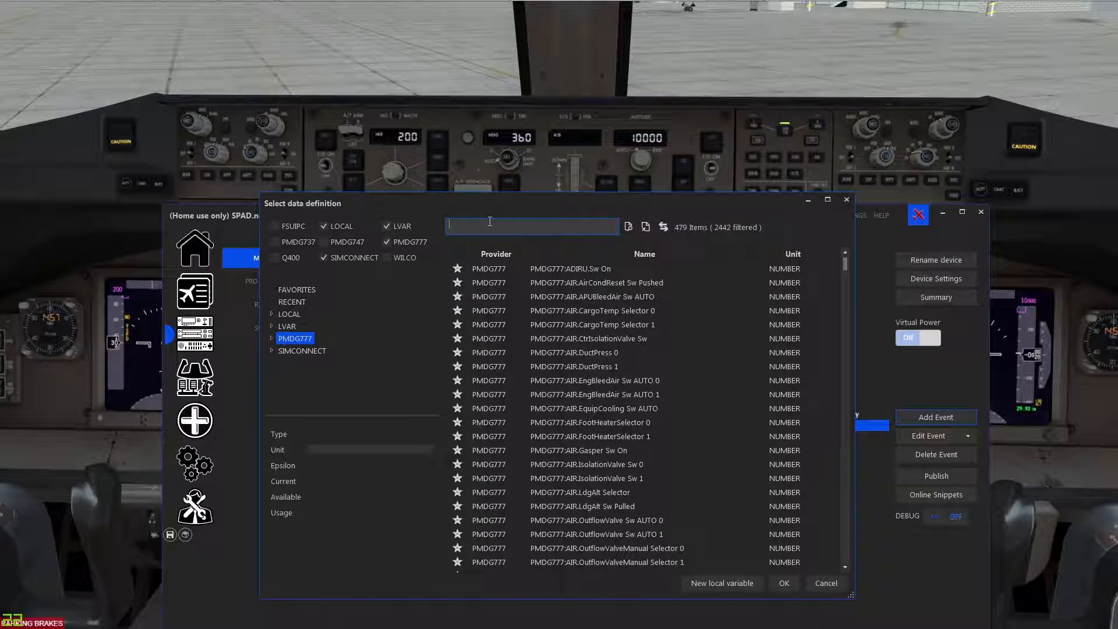
text(mcp)
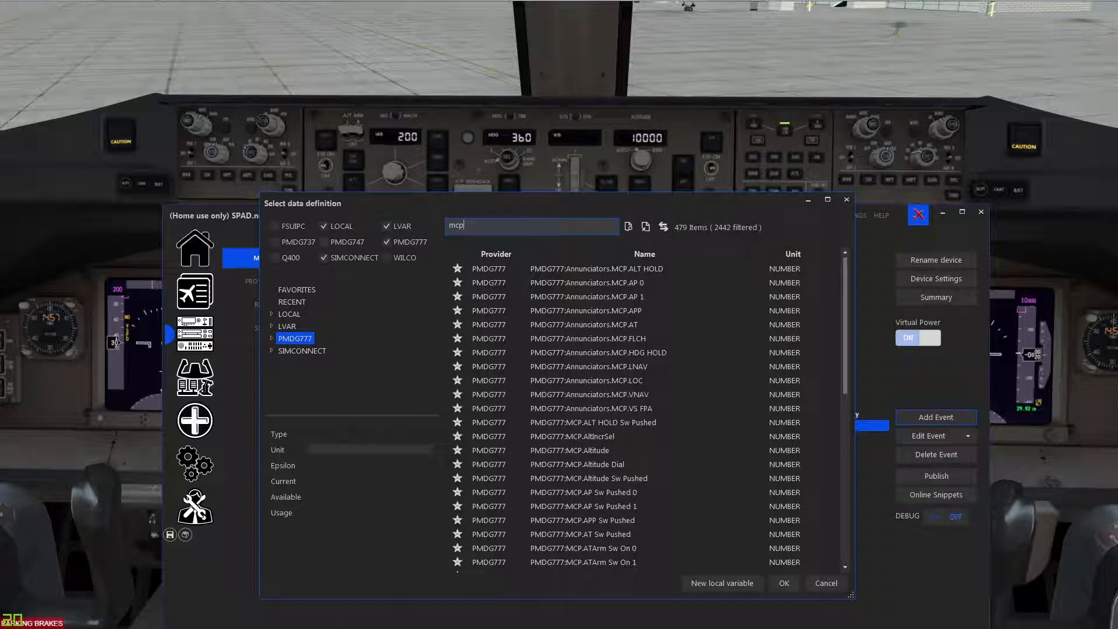
text(.alt)
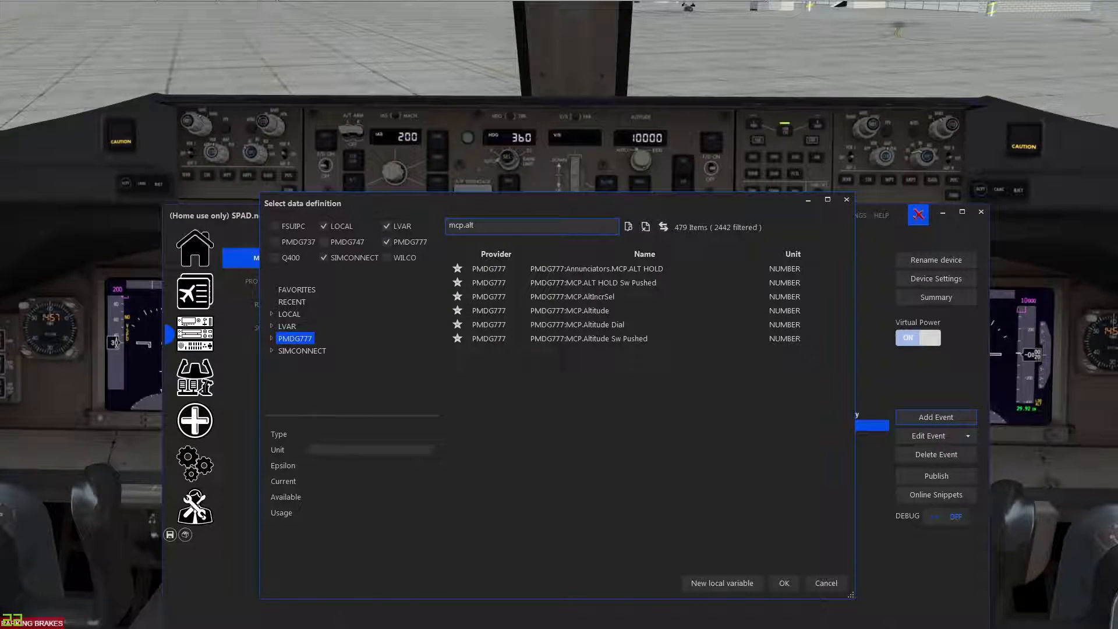
click(601, 308)
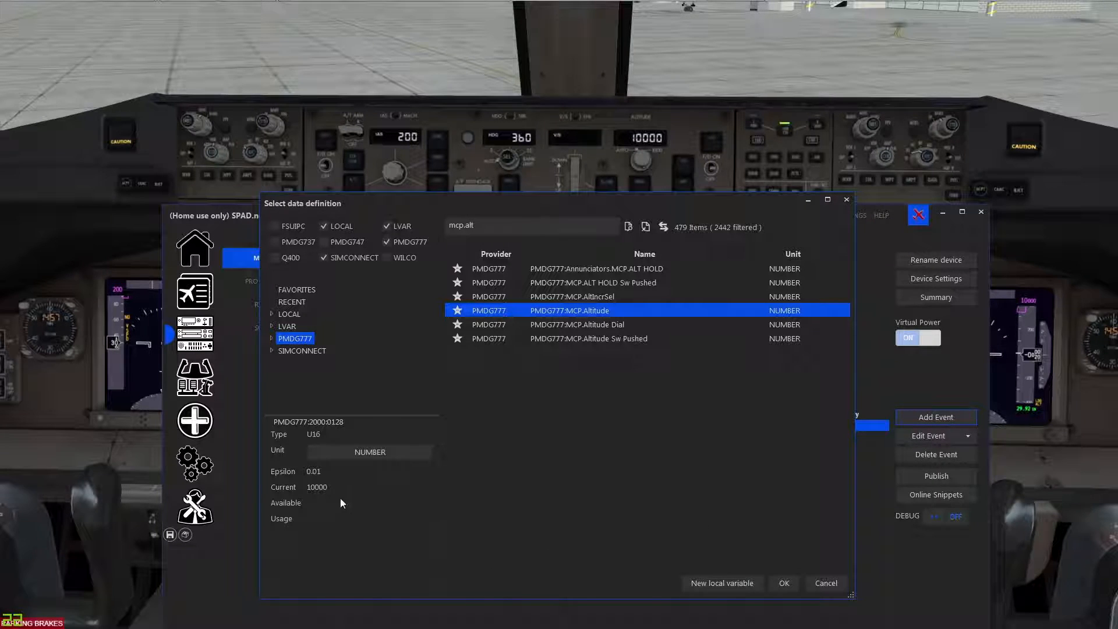
click(786, 583)
click(592, 437)
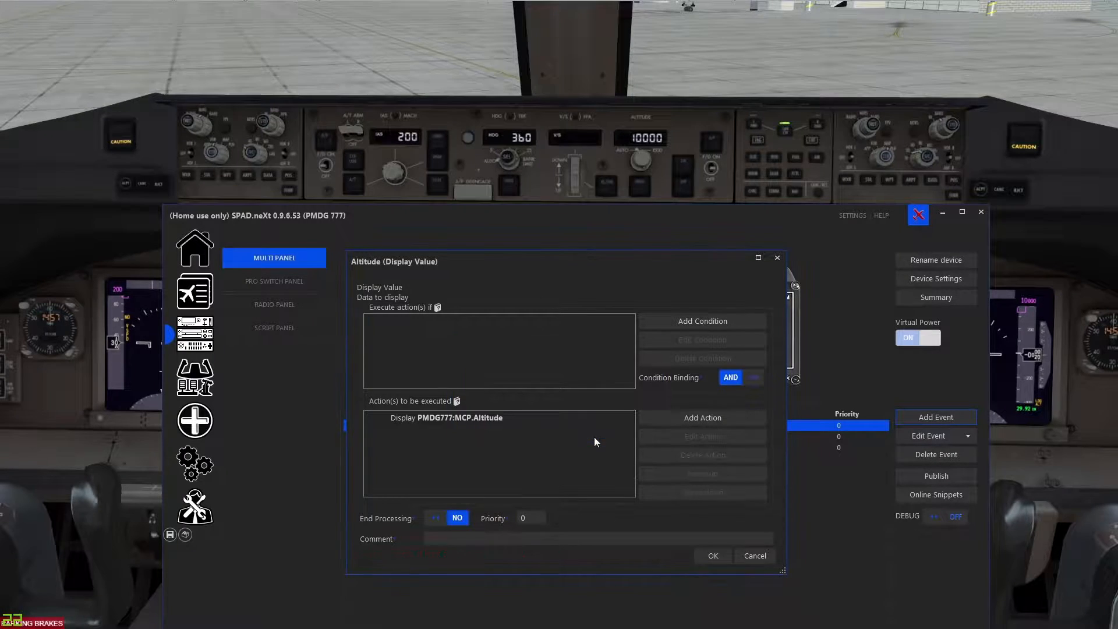
click(713, 556)
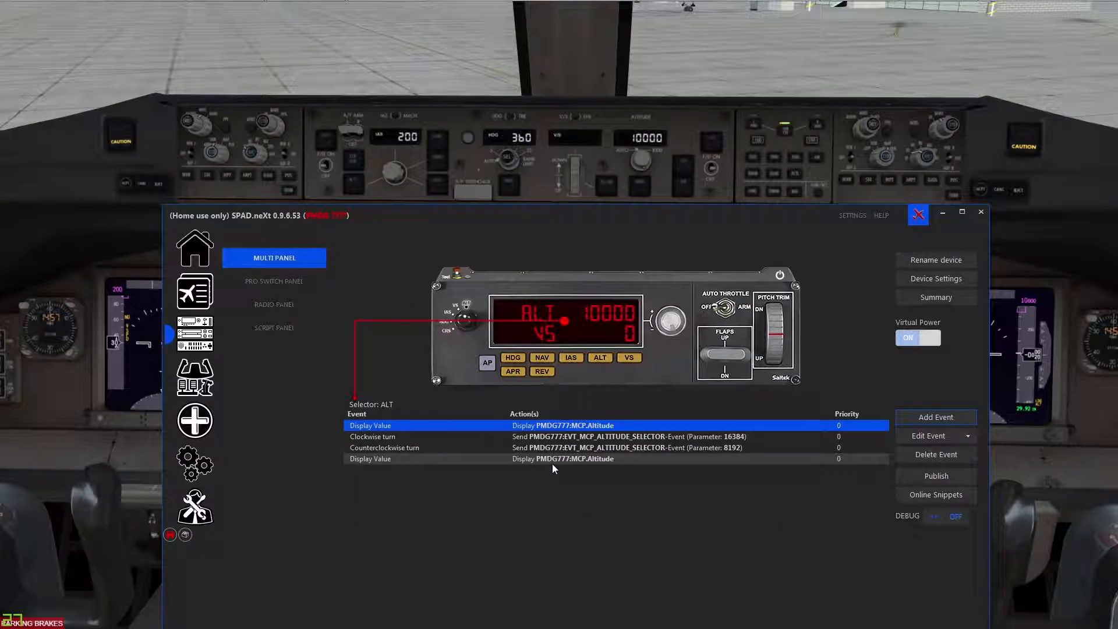
- Delete the duplicate Display Value event at the end of the ALT selector's event list
click(582, 462)
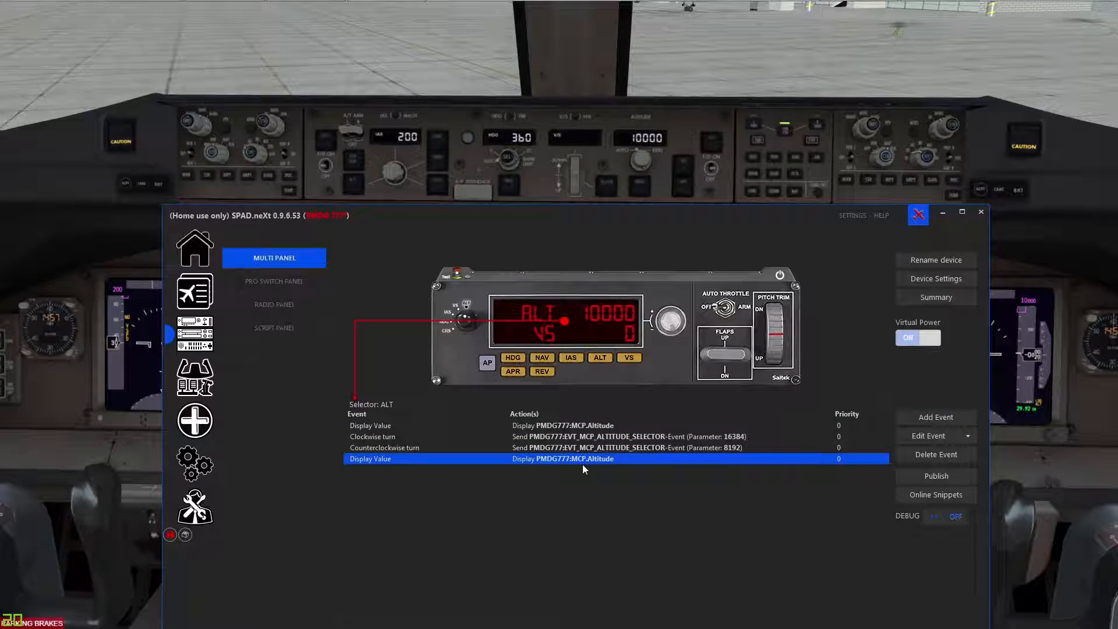
click(942, 454)
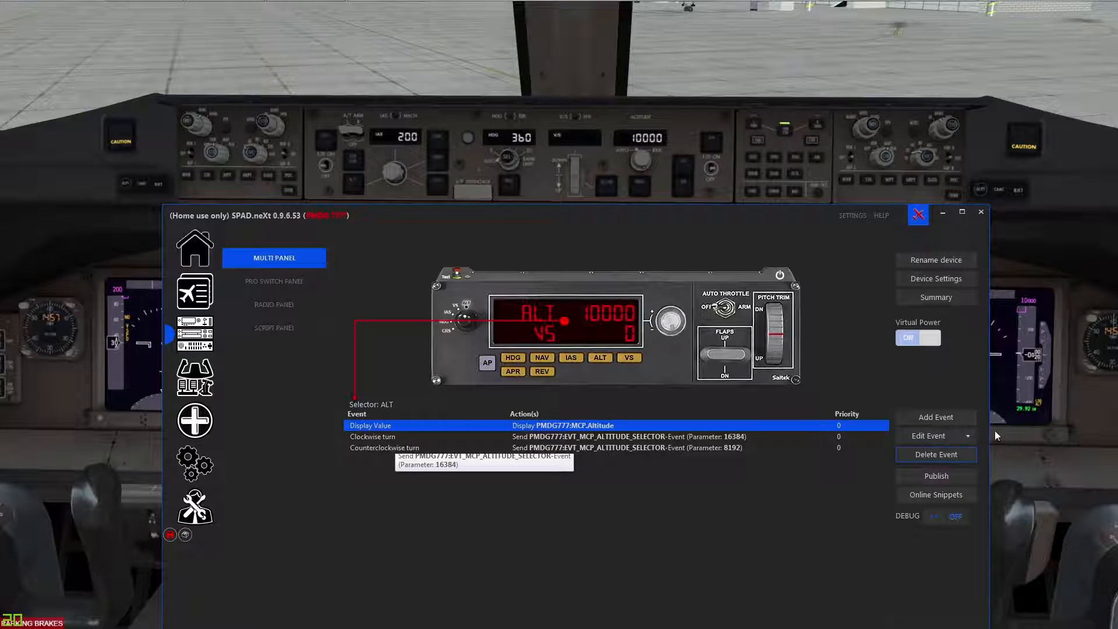
- Start another Clockwise turn event for the ALT selector with a simulation event action, limiting the event selection to PMDG777
click(956, 414)
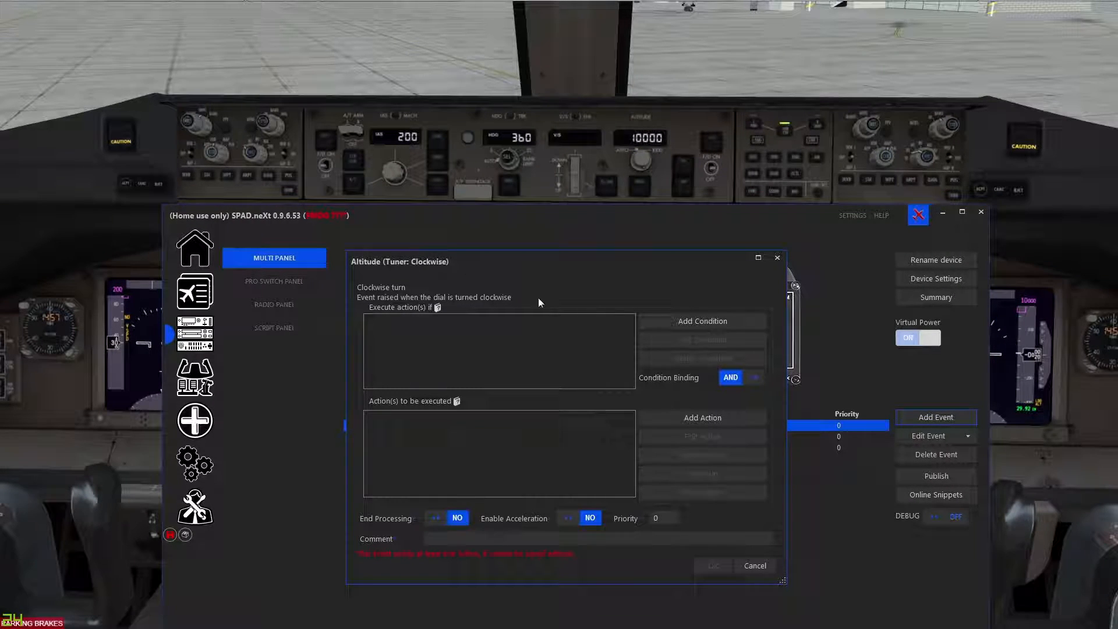
click(687, 417)
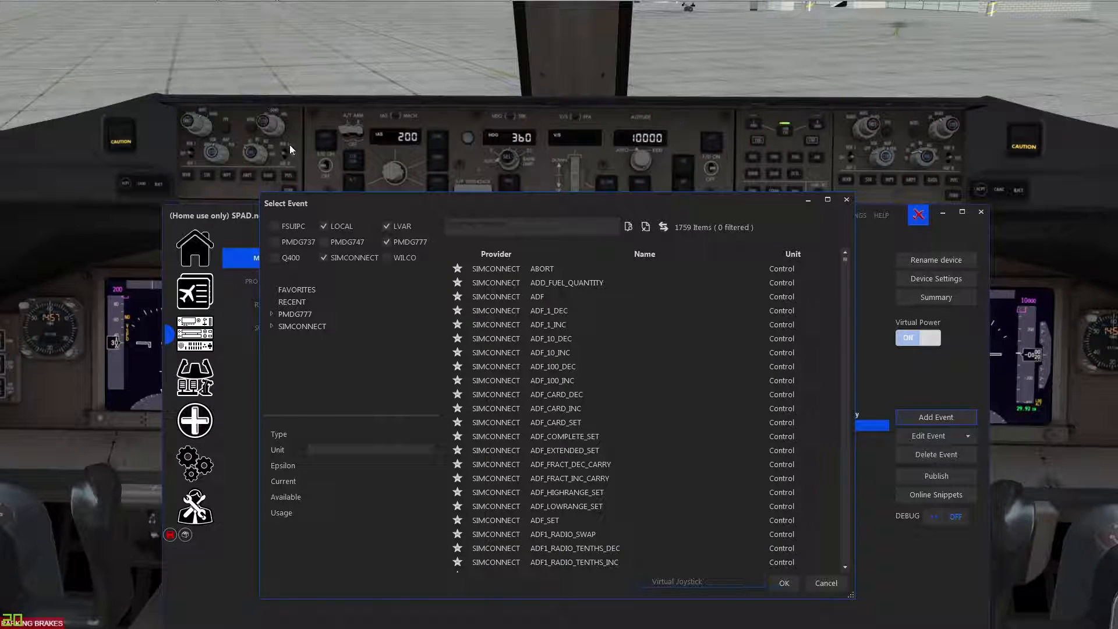
click(294, 316)
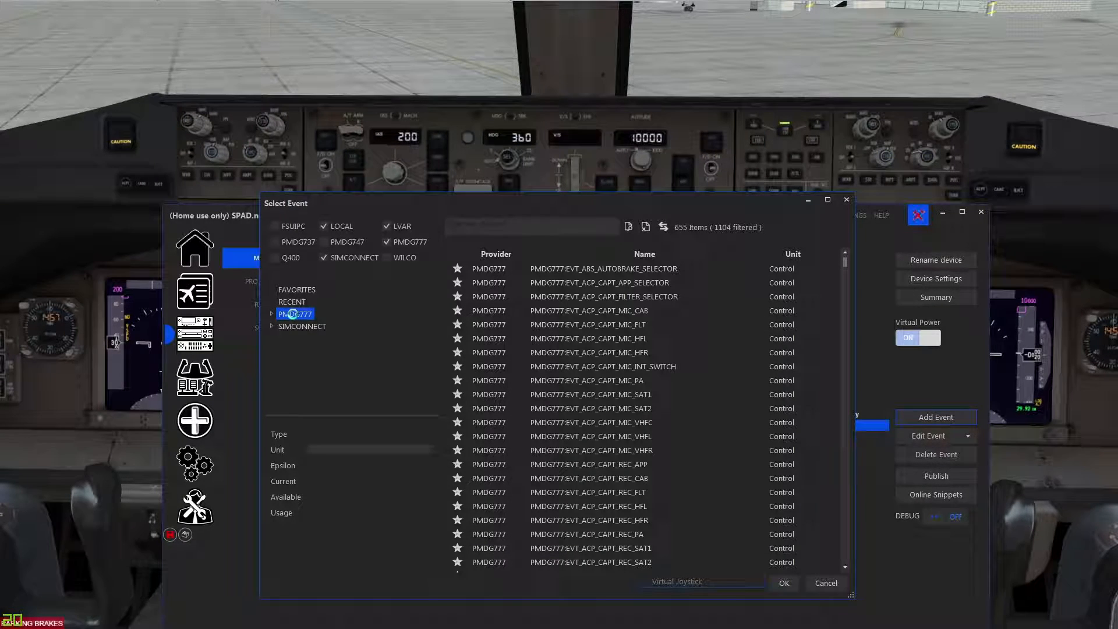
drag(512, 200, 970, 238)
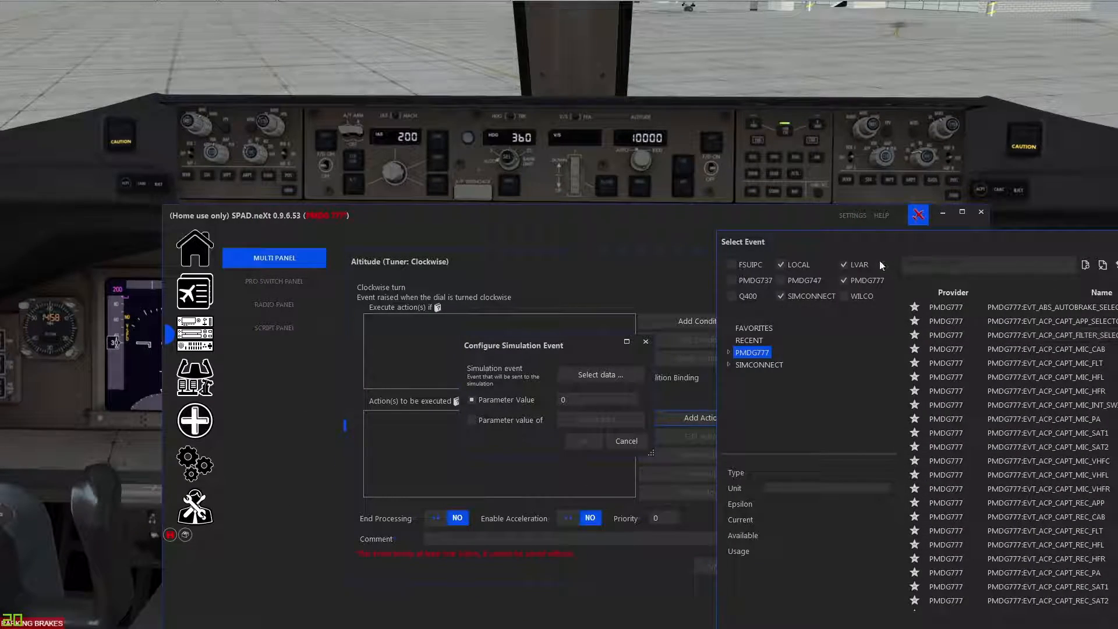
drag(874, 240, 481, 164)
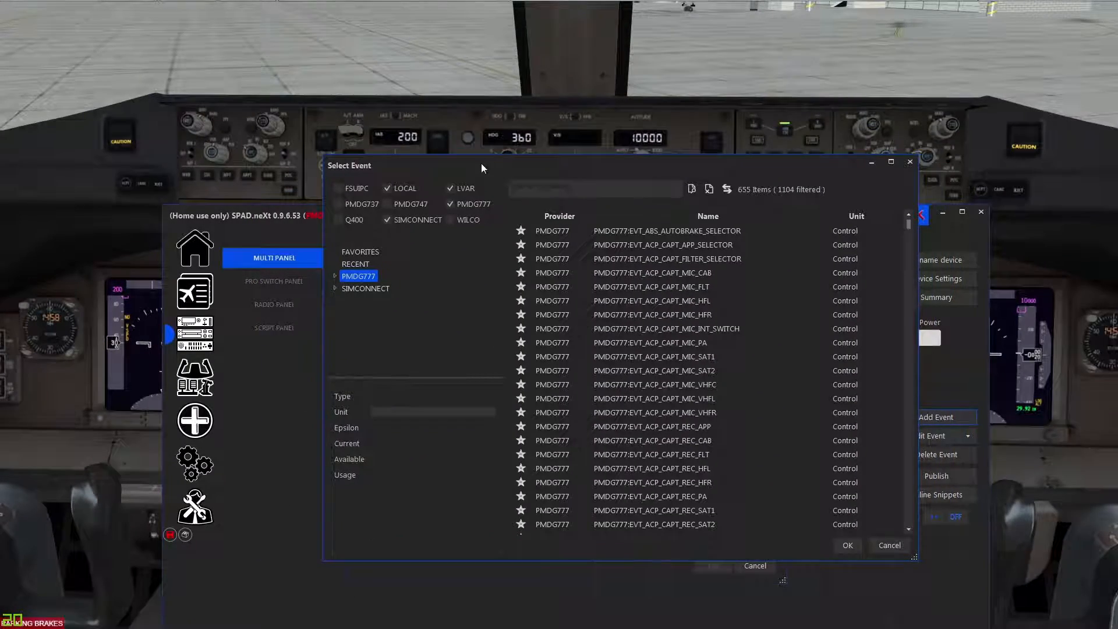
- Filter the simulation events by mcp_ and choose PMDG777:EVT_MCP_ALTITUDE_SELECTOR for the action
click(523, 196)
text(mc)
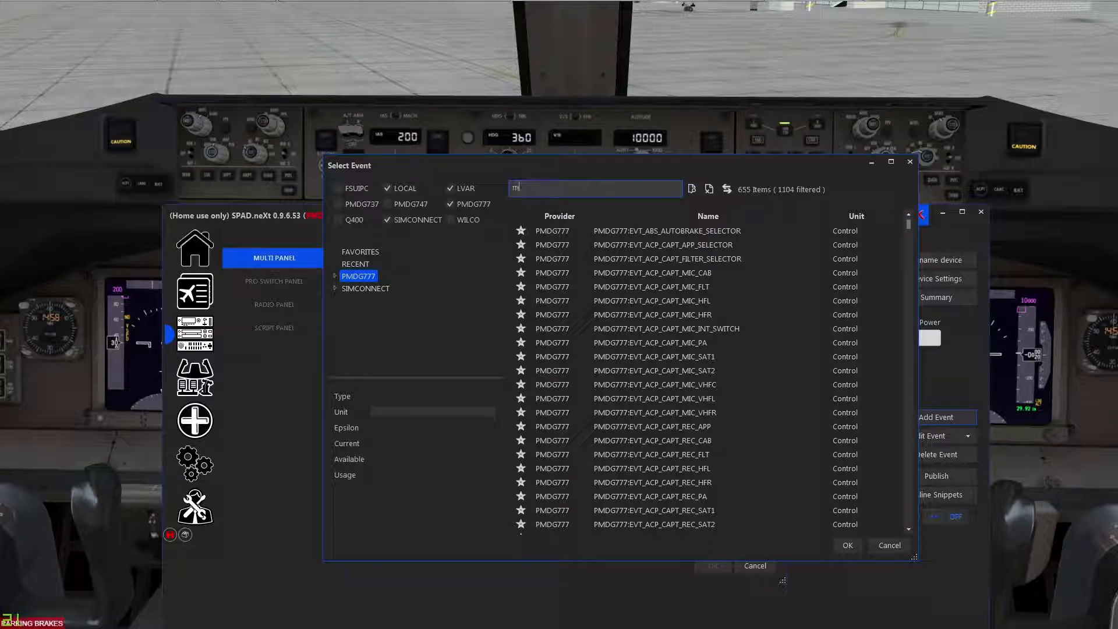
text(p.a)
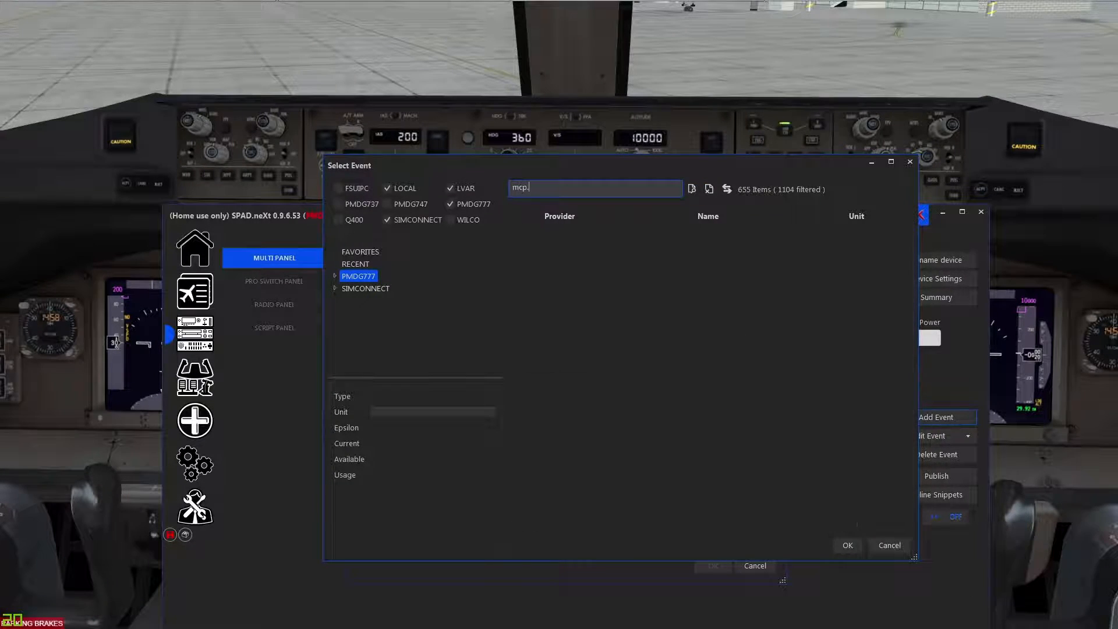
key(BackSpace)
key(BackSpace)
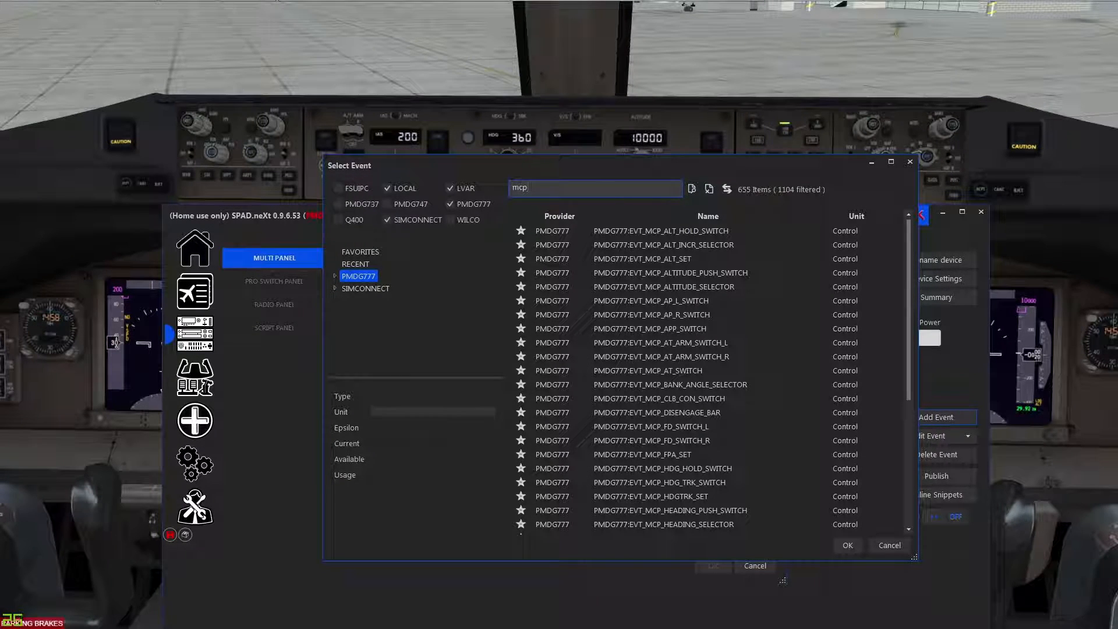
text(_)
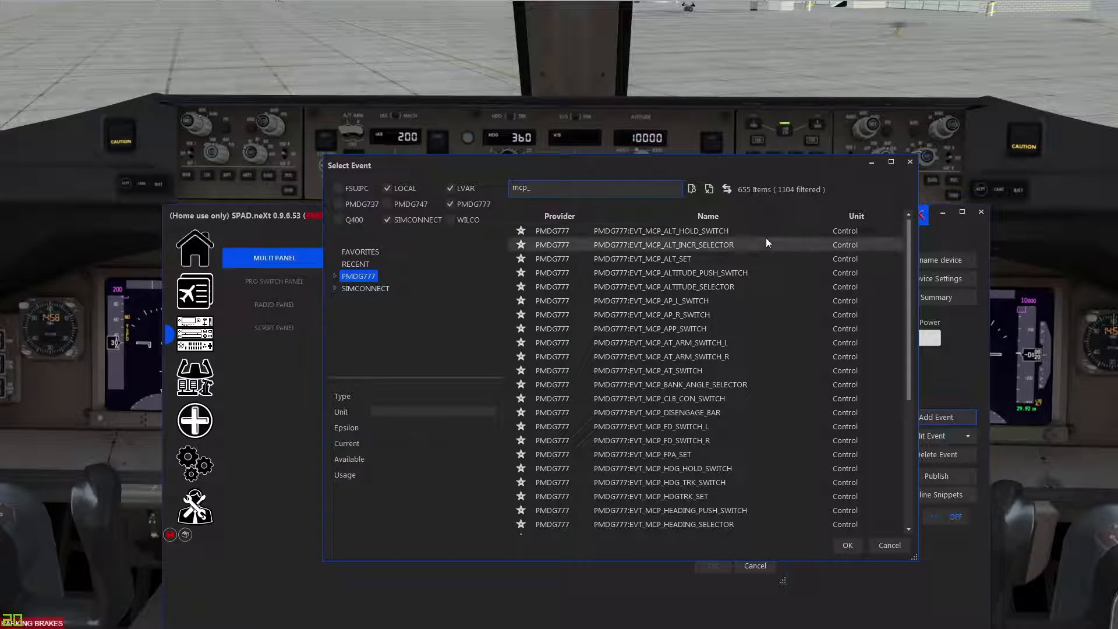
click(752, 286)
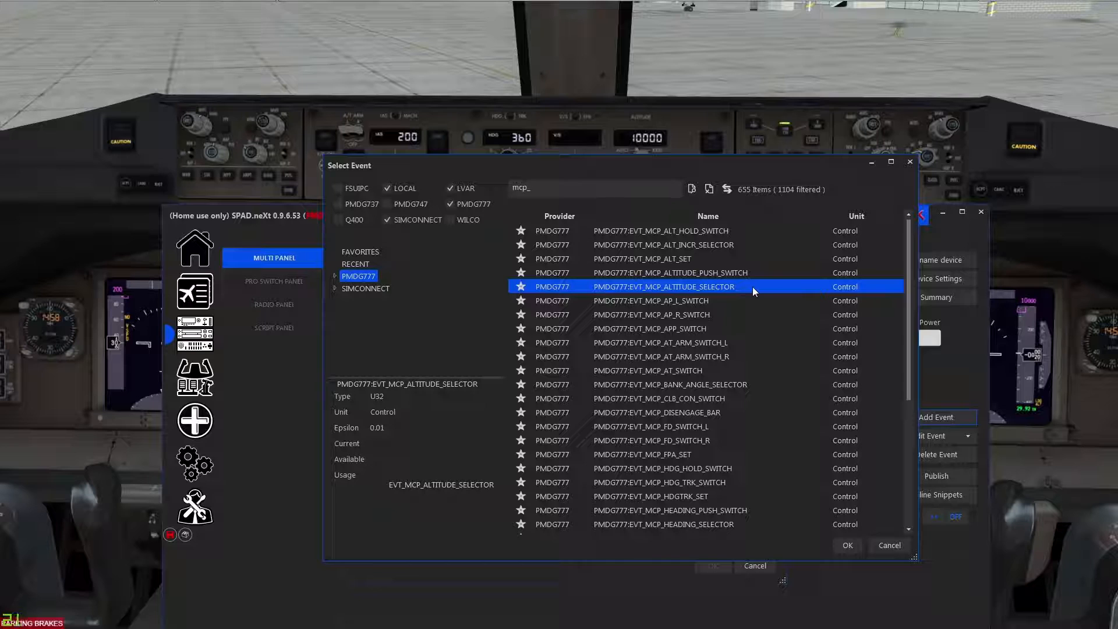
double_click(752, 287)
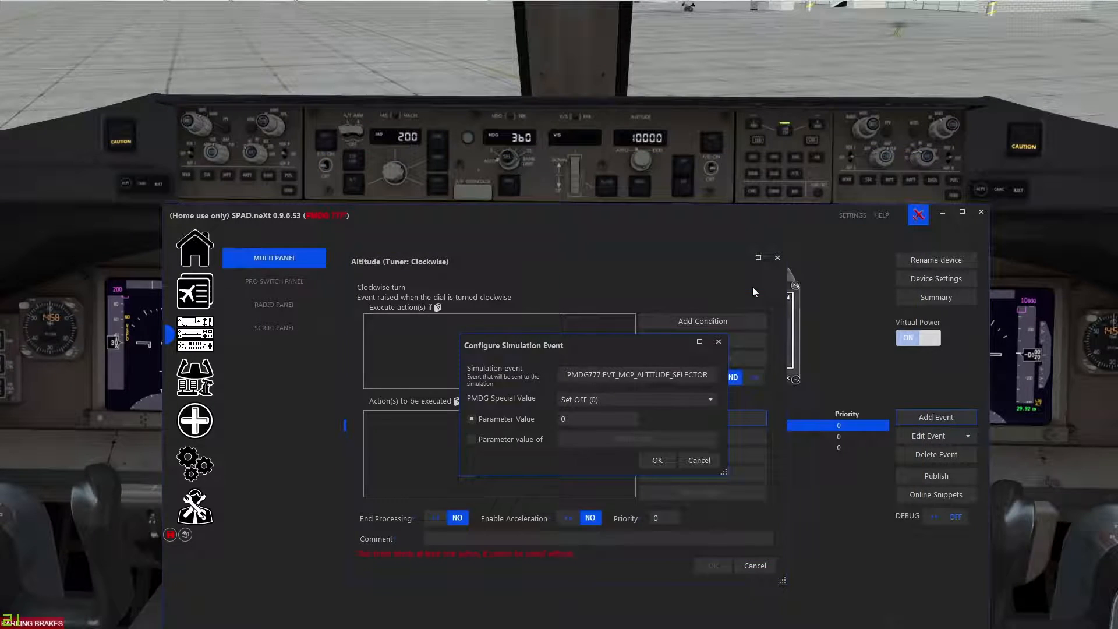
- Try out the PMDG special values for the altitude selector action, and discard both the action and the new Clockwise turn event
click(624, 403)
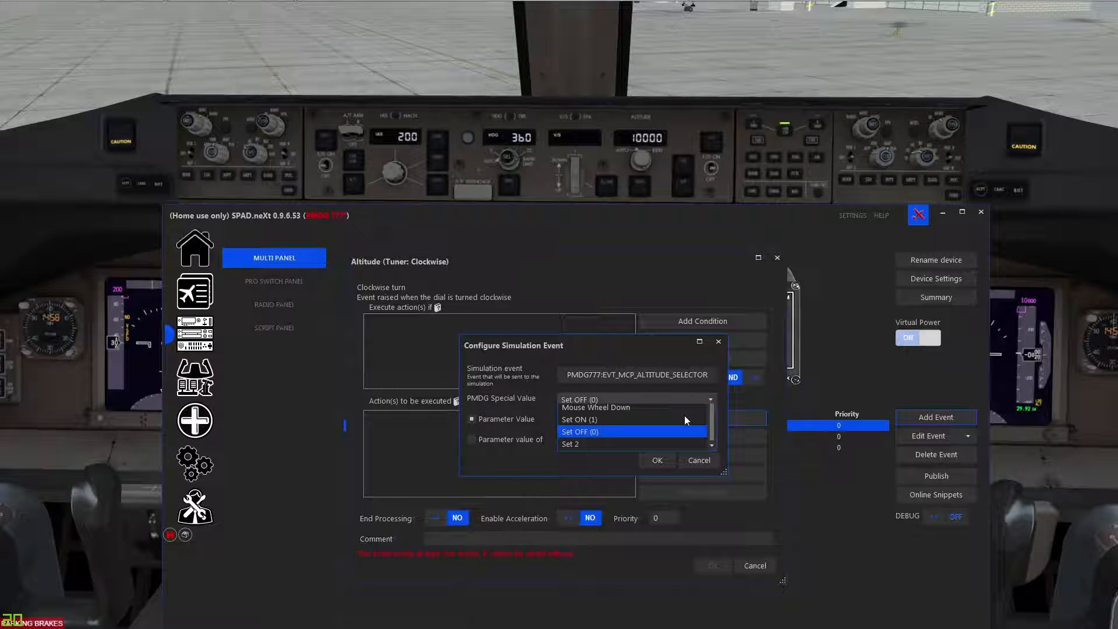
scroll(659, 408, up, 2)
click(659, 408)
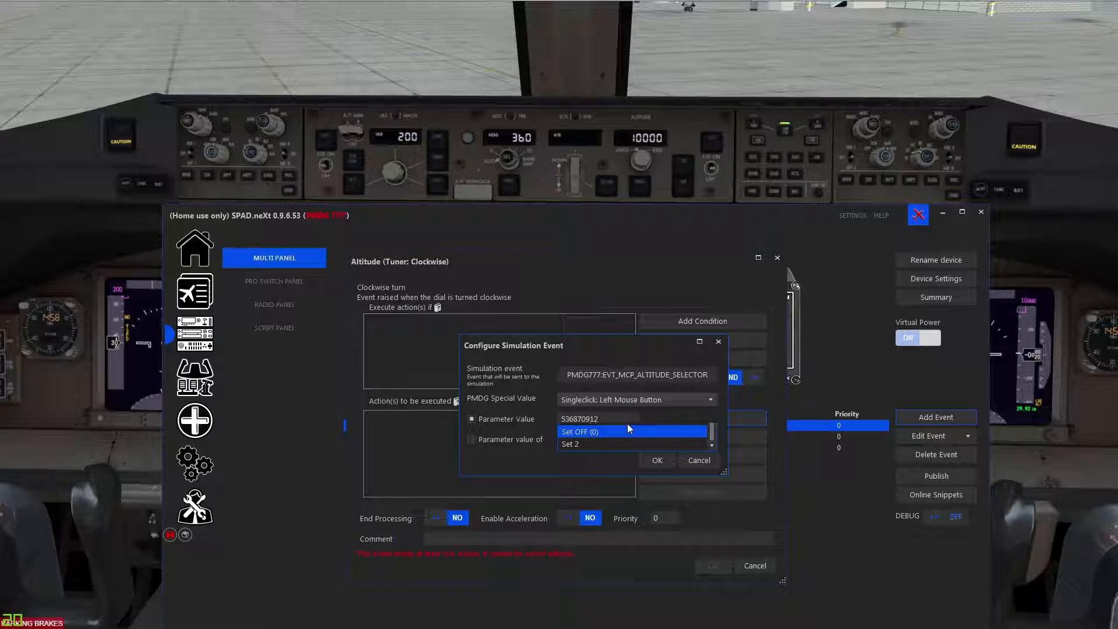
click(689, 458)
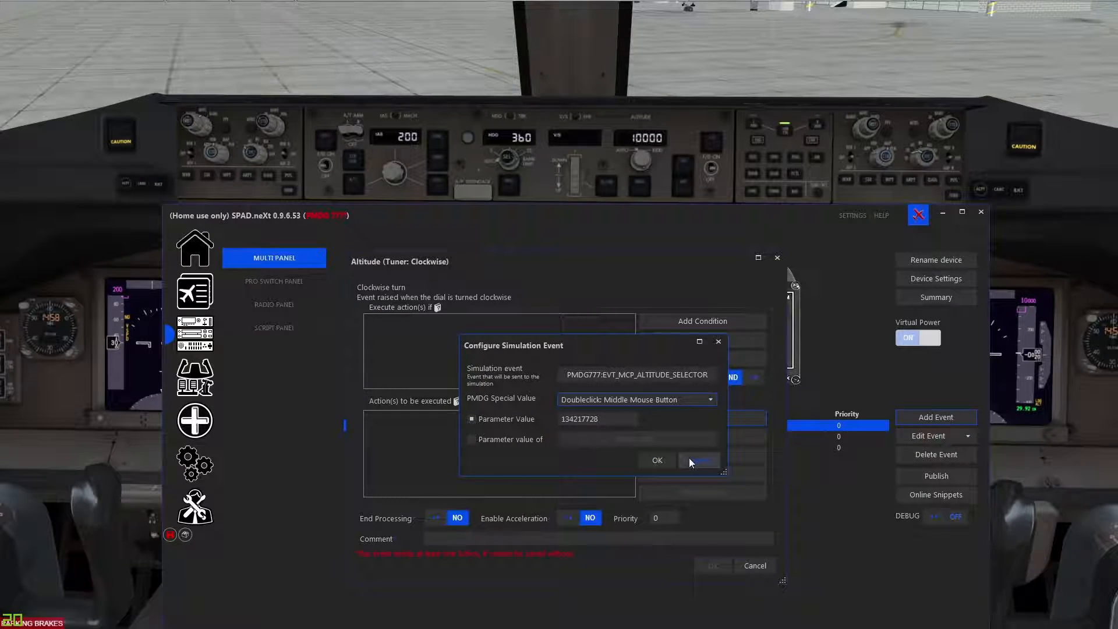
click(700, 466)
click(760, 567)
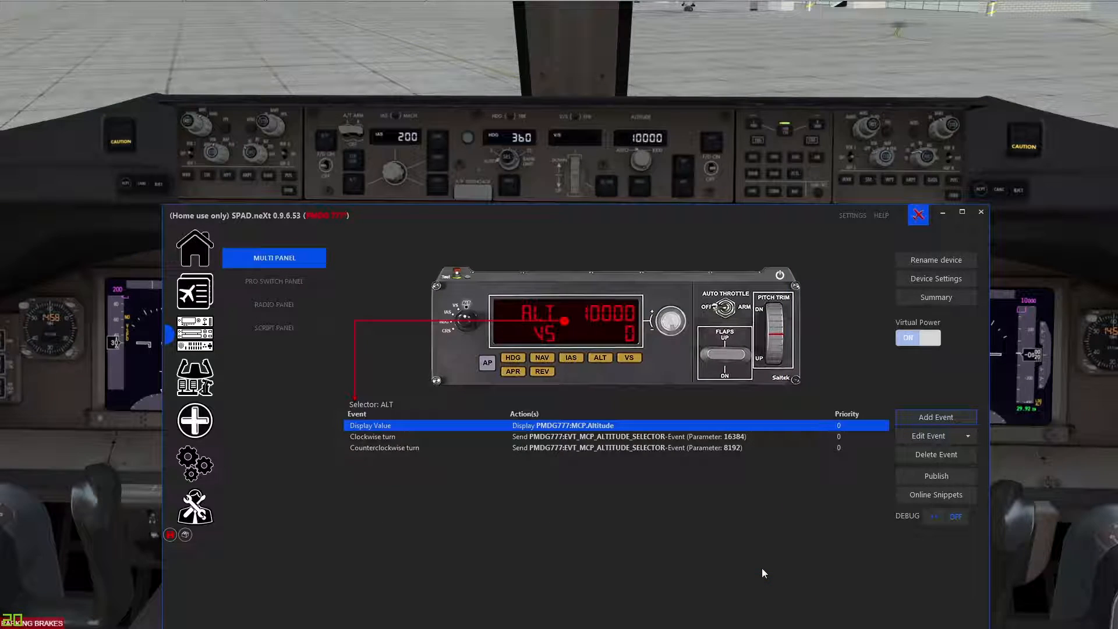
- Examine the special value and parameter in the ALT selector's existing Clockwise turn action, leaving without changes
click(603, 438)
double_click(609, 438)
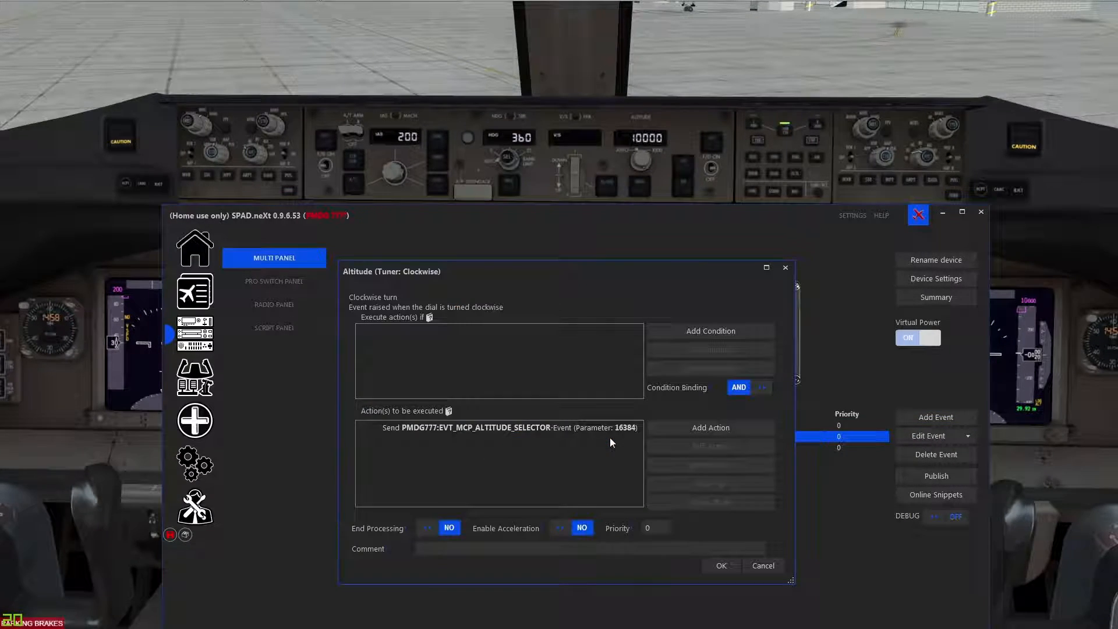
double_click(597, 427)
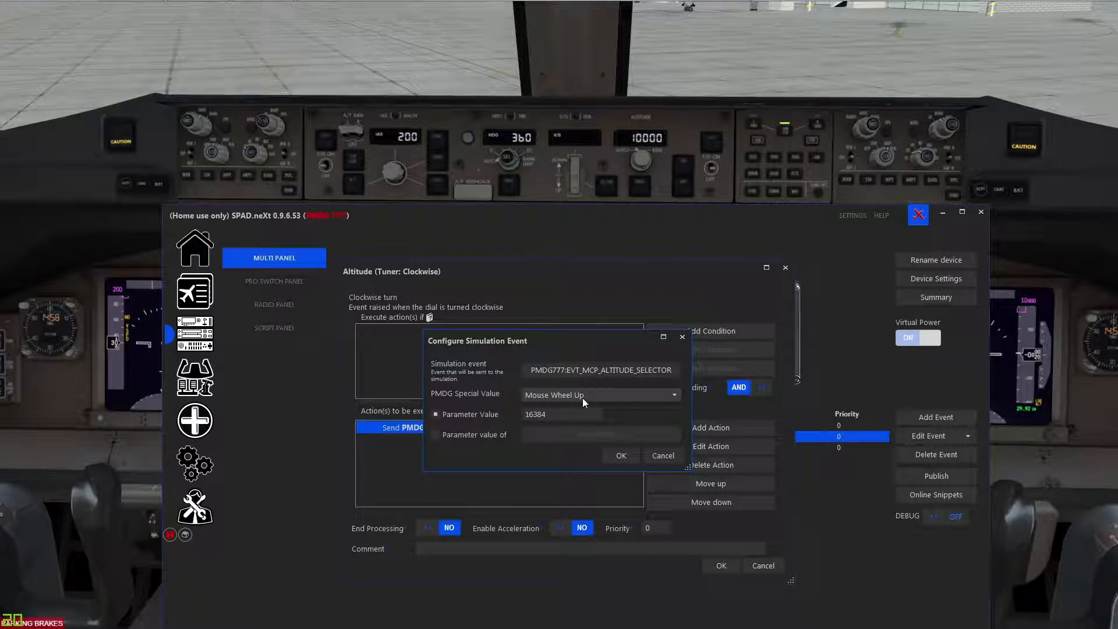
click(667, 456)
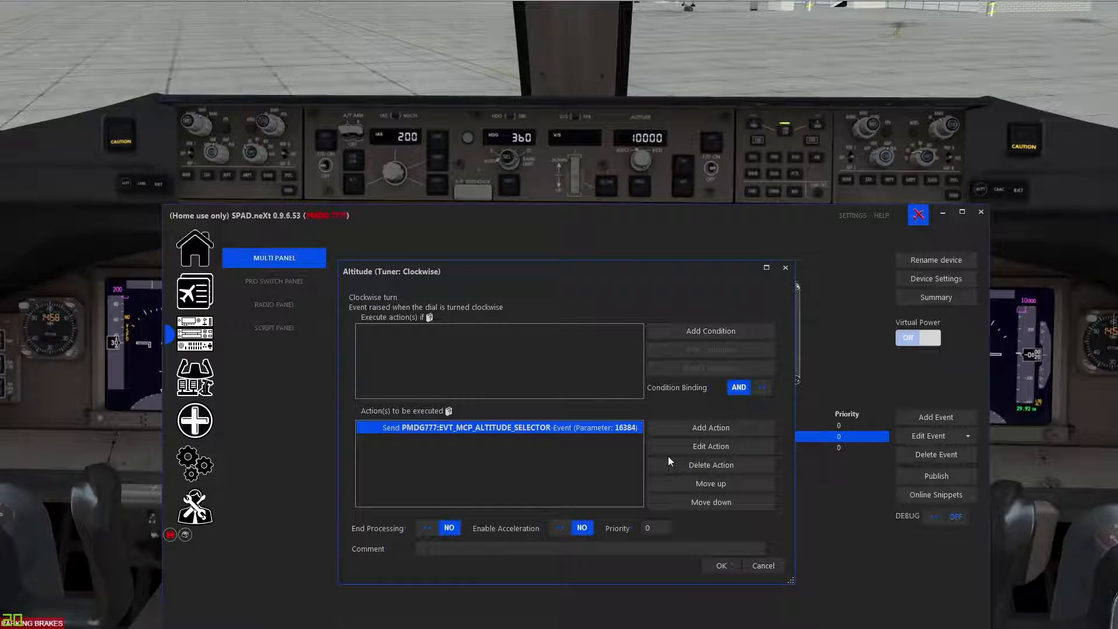
click(772, 568)
- Examine the special value and parameter in the ALT selector's existing Counterclockwise turn action, leaving without changes
click(626, 447)
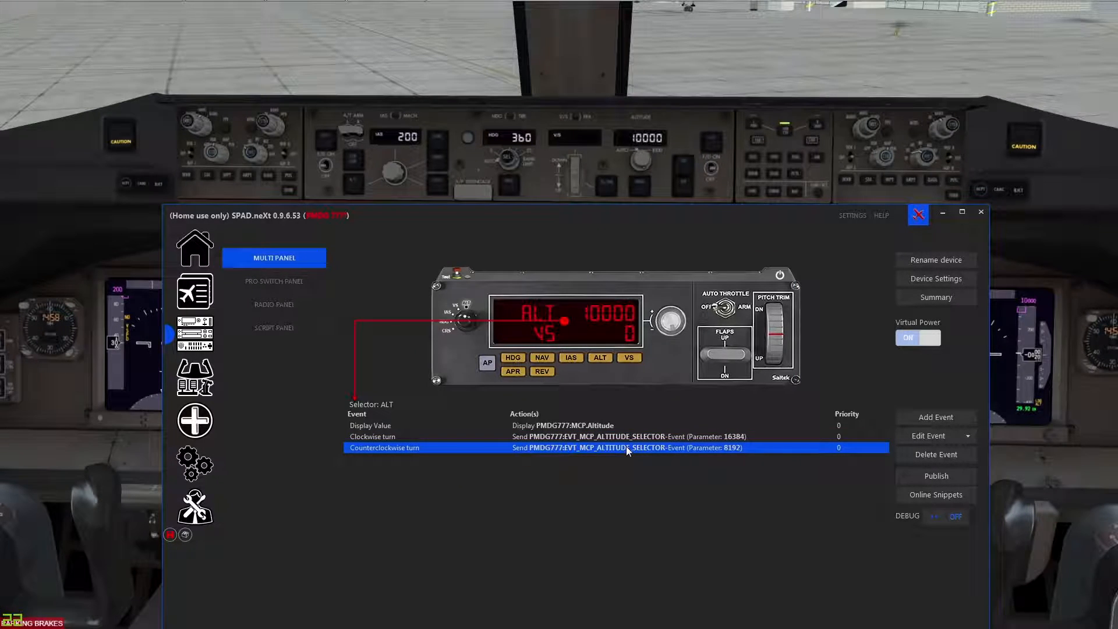
double_click(651, 447)
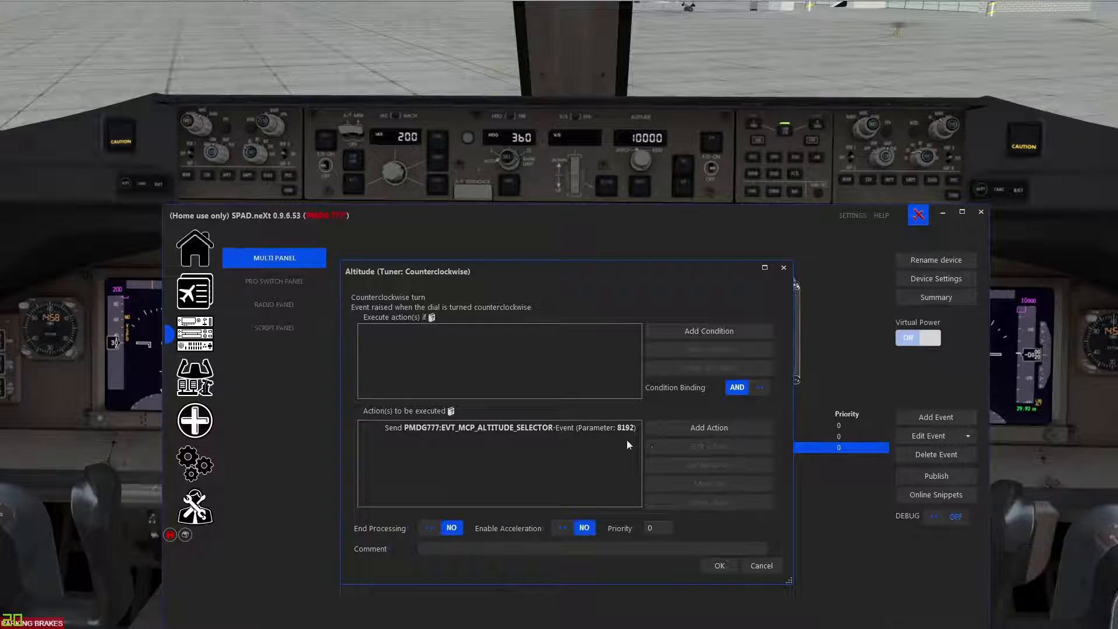
double_click(540, 428)
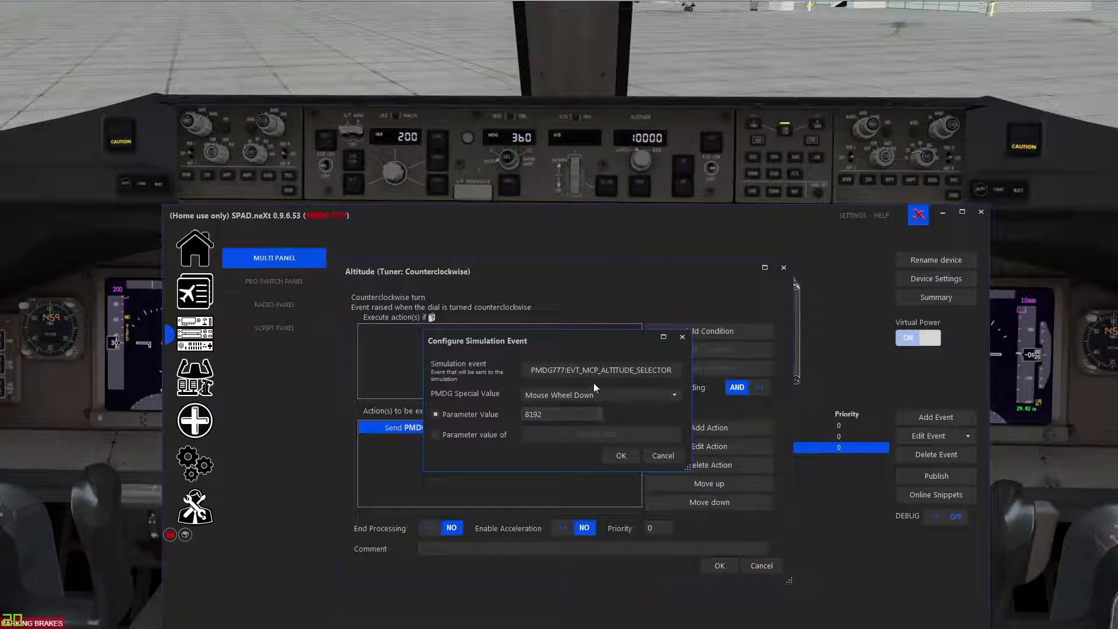
click(662, 455)
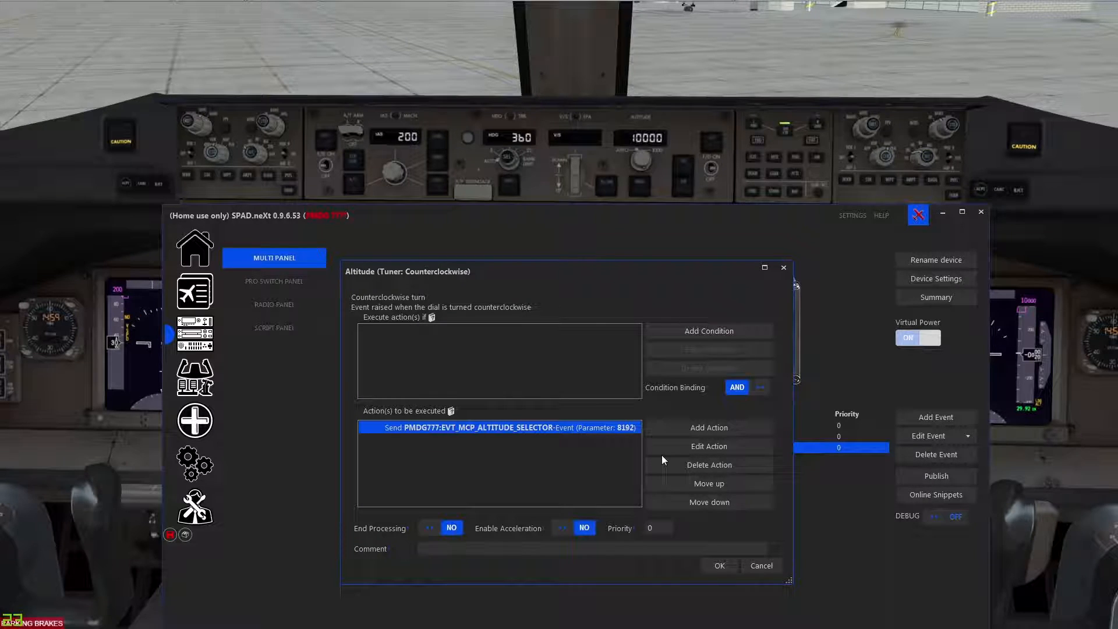
click(765, 567)
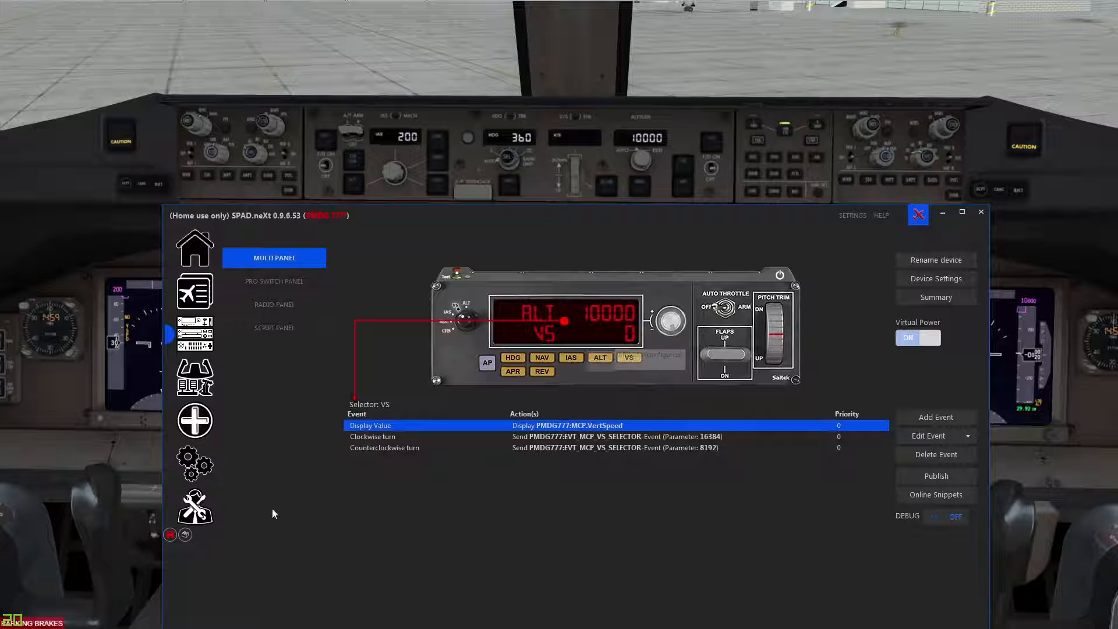
- Save the changes to the PMDG 777 profile
click(169, 534)
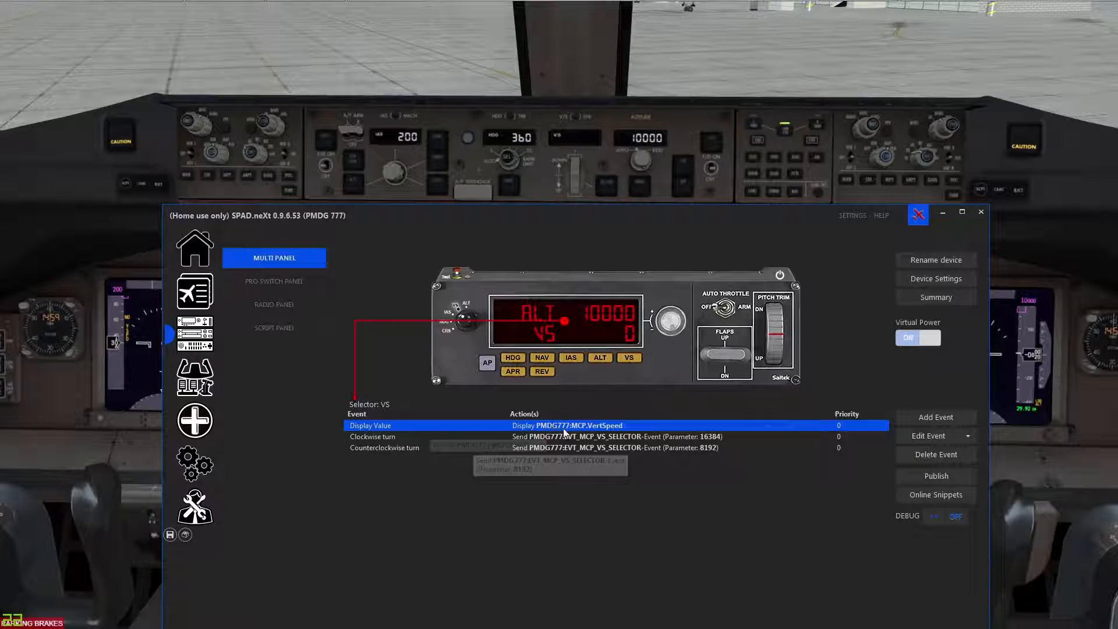
- Examine the simulation event settings in the VS selector's Clockwise turn action, leaving without changes
click(622, 438)
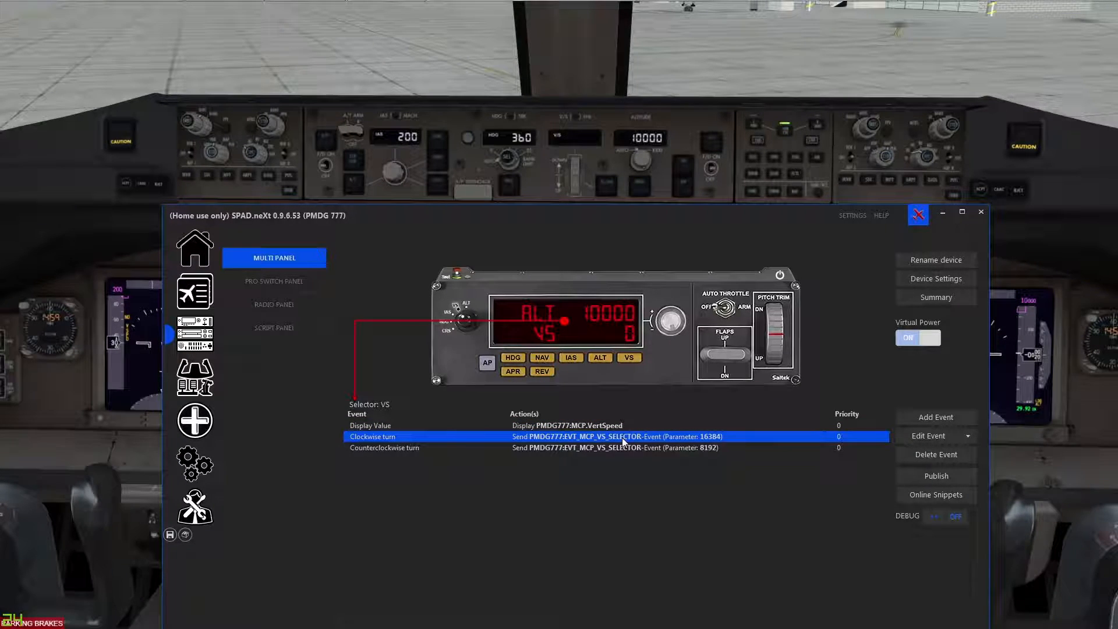
double_click(622, 438)
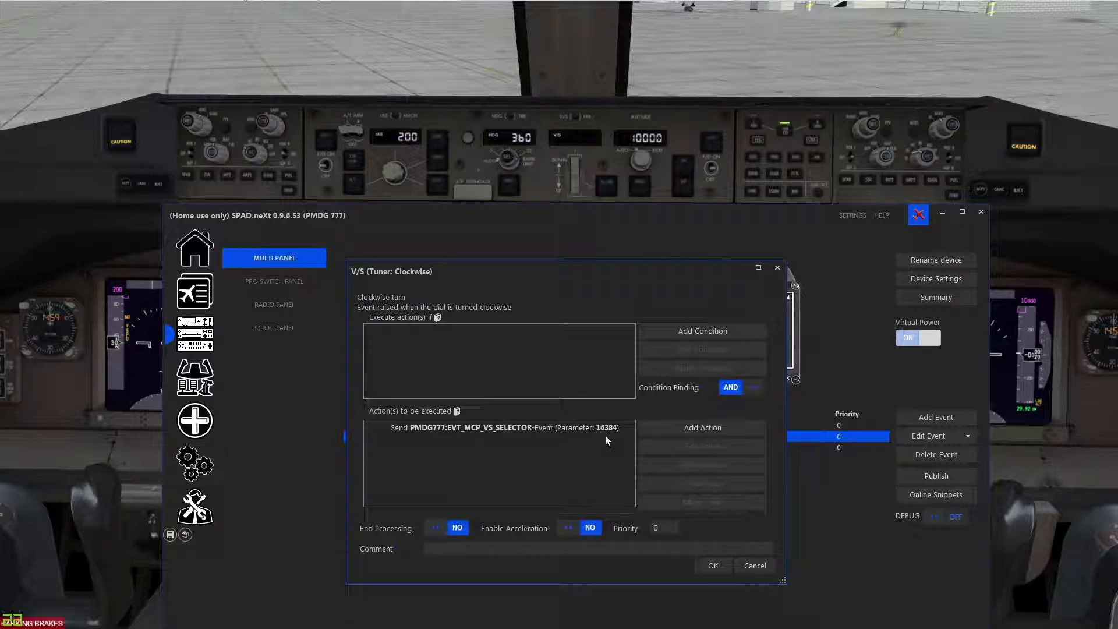
double_click(608, 432)
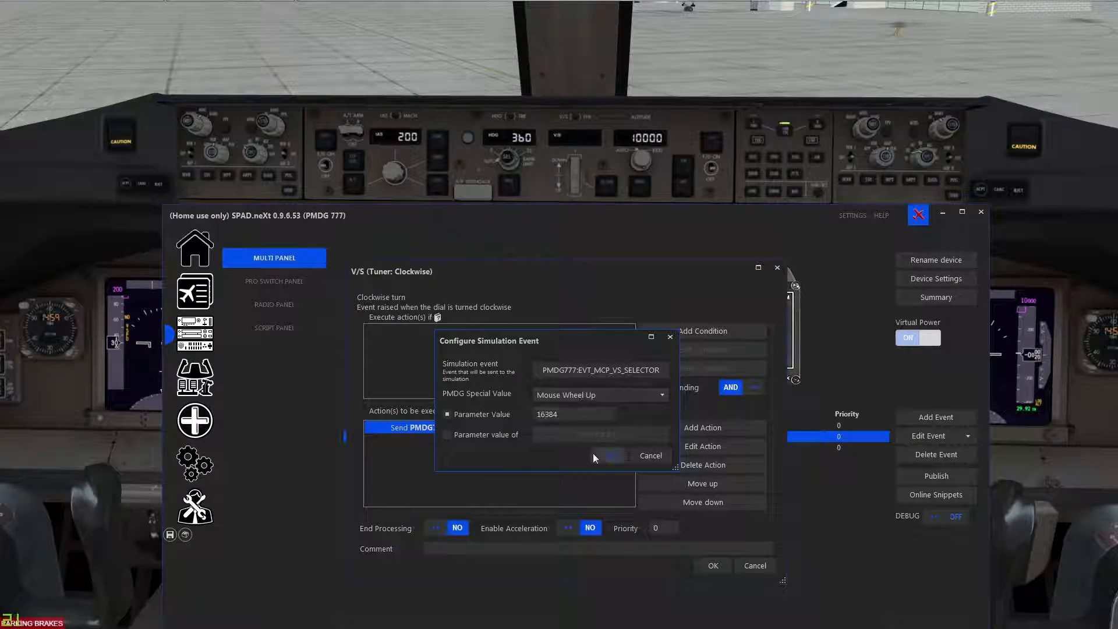
click(663, 454)
click(757, 566)
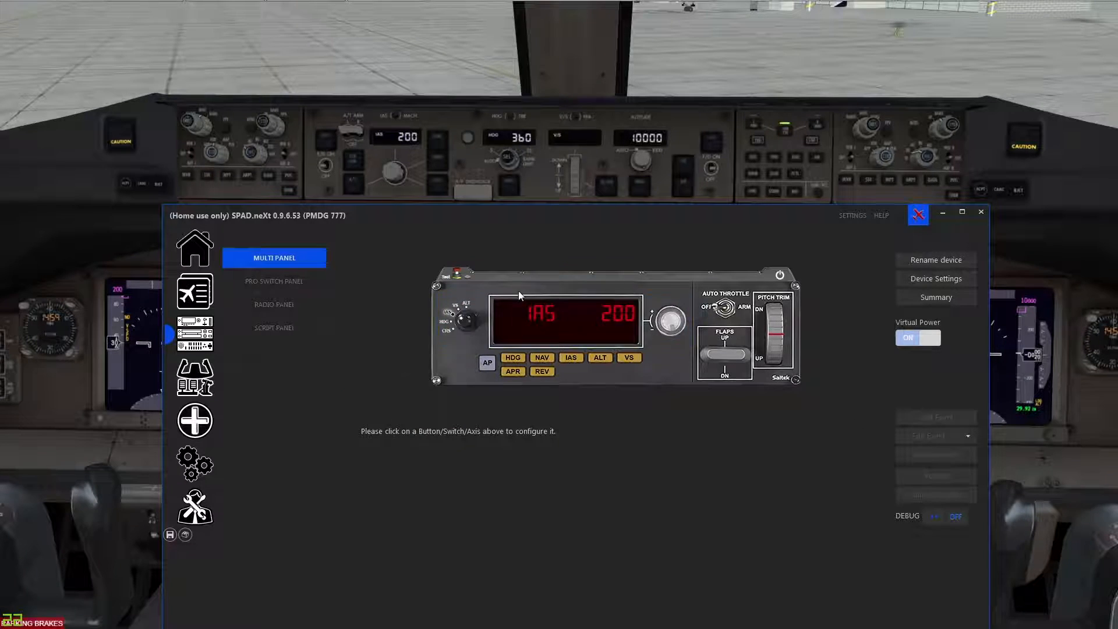
- Review the events configured for the Multi Panel's IAS and HDG selectors
click(568, 315)
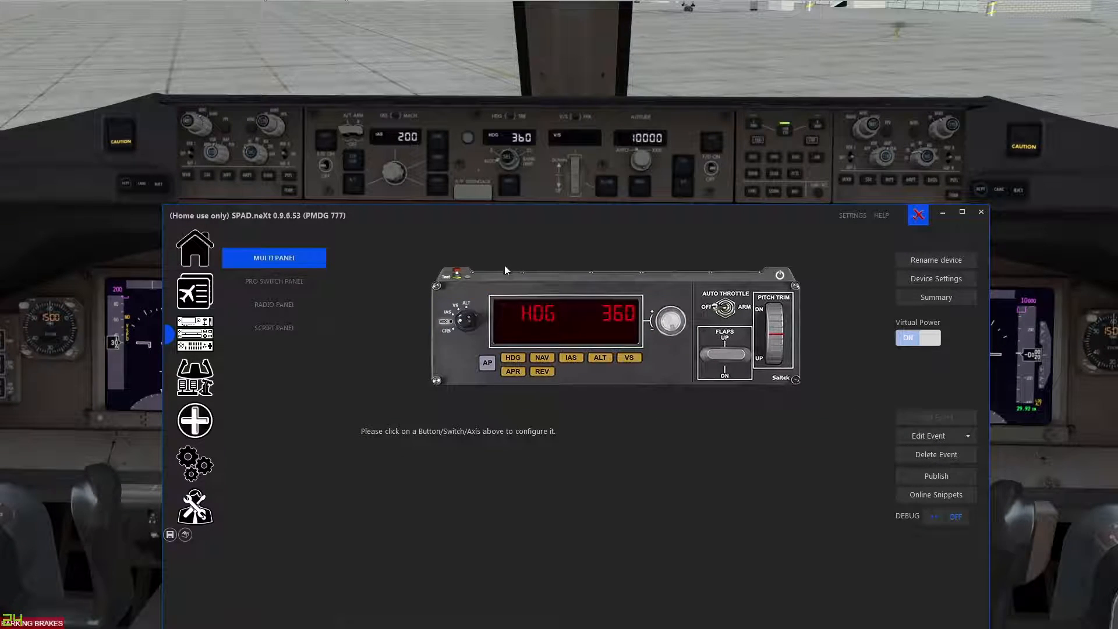
click(538, 321)
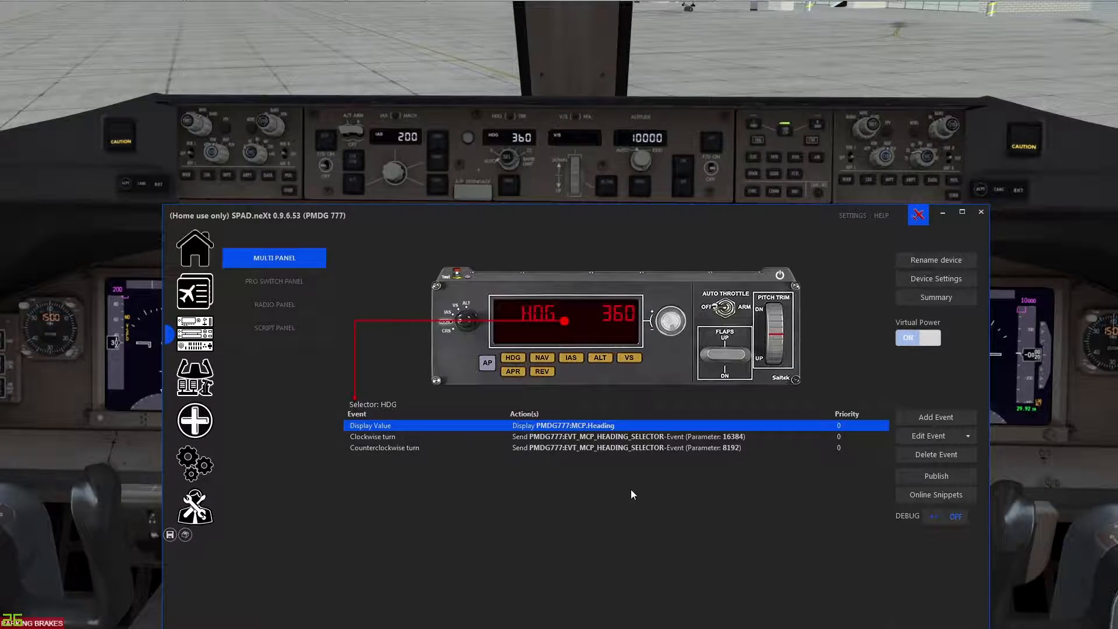
- For a new CRS Display Value event, search the PMDG777 data definitions for mcp.cr and mcp.c, and cancel the data selection
click(616, 338)
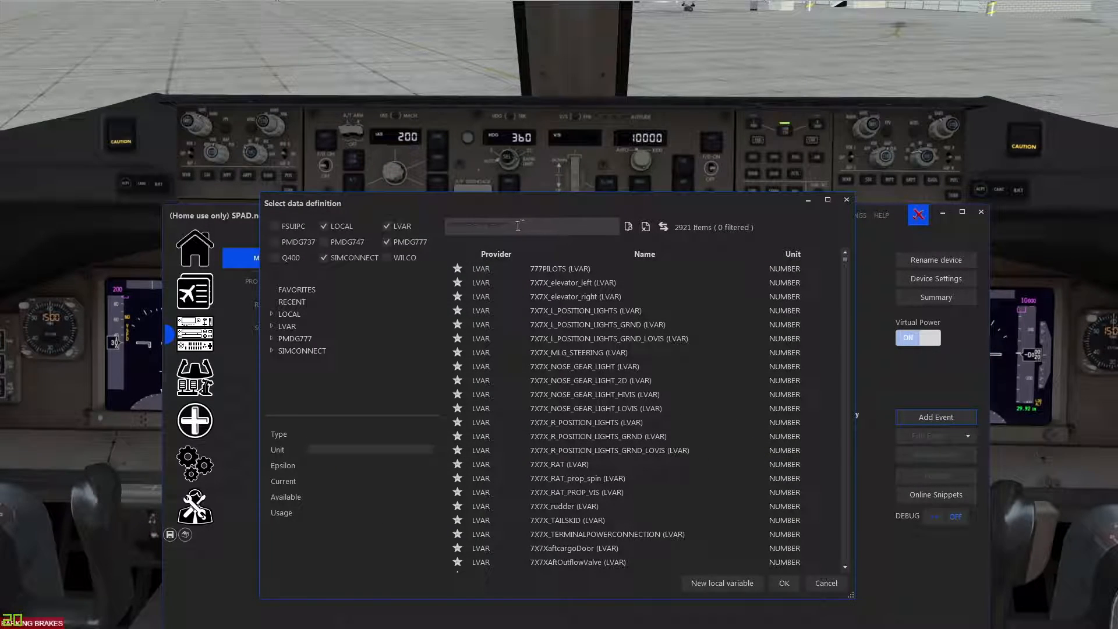
click(294, 338)
click(562, 233)
text(mcp)
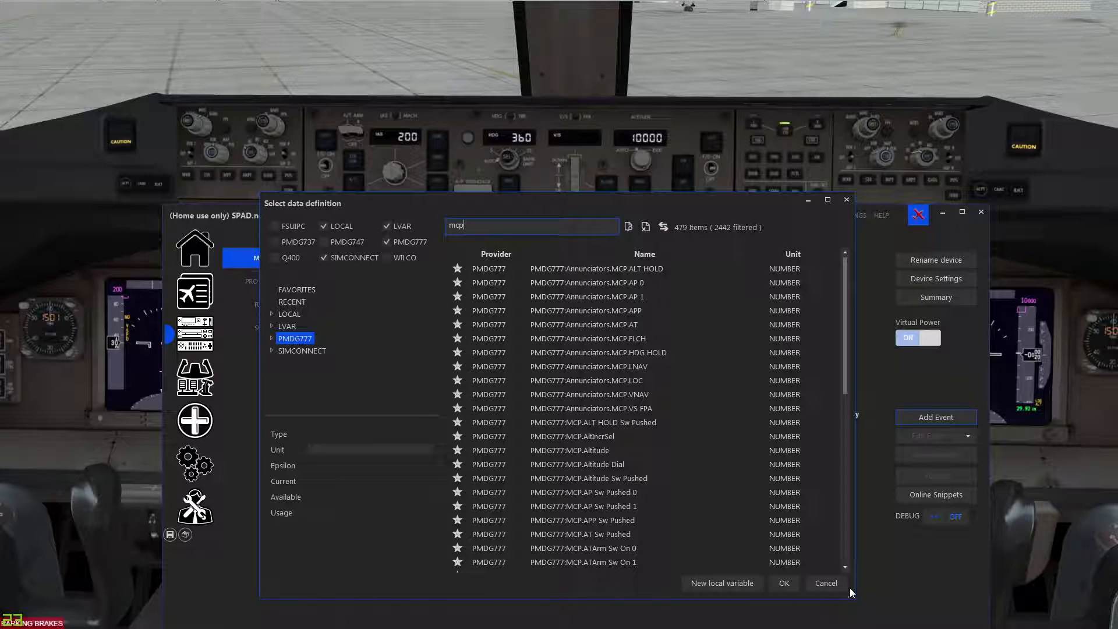
text(.crs)
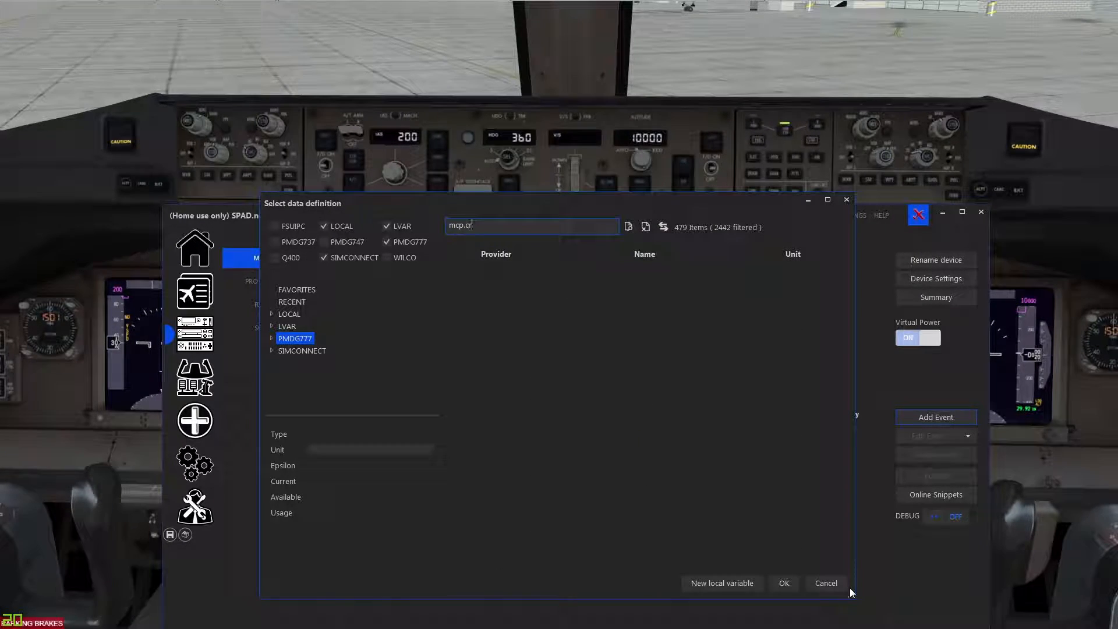
key(BackSpace)
key(BackSpace)
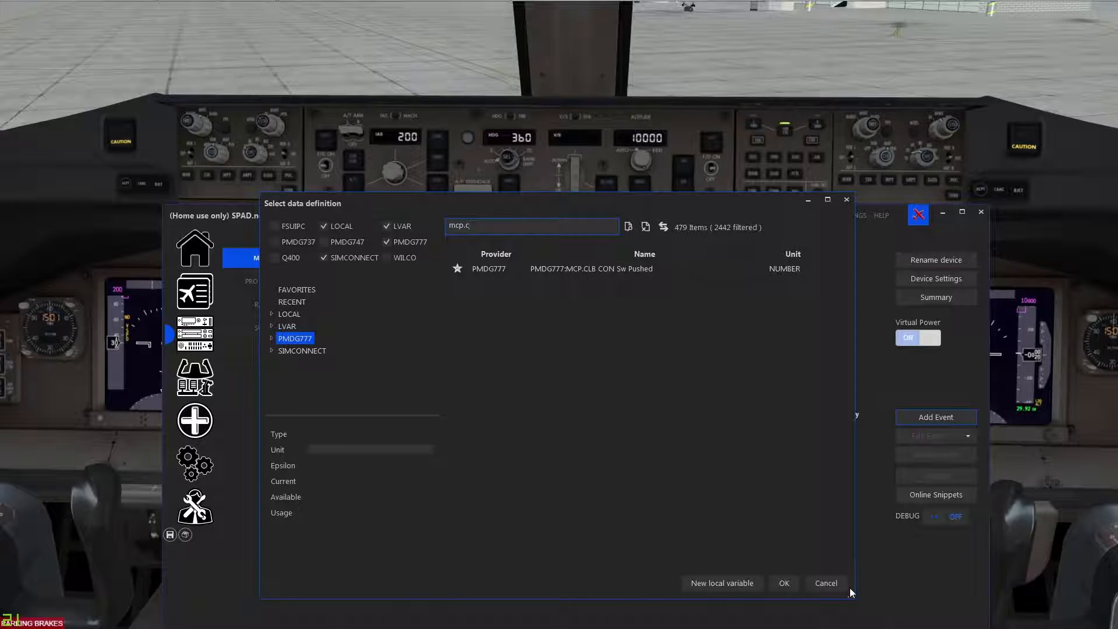
click(838, 577)
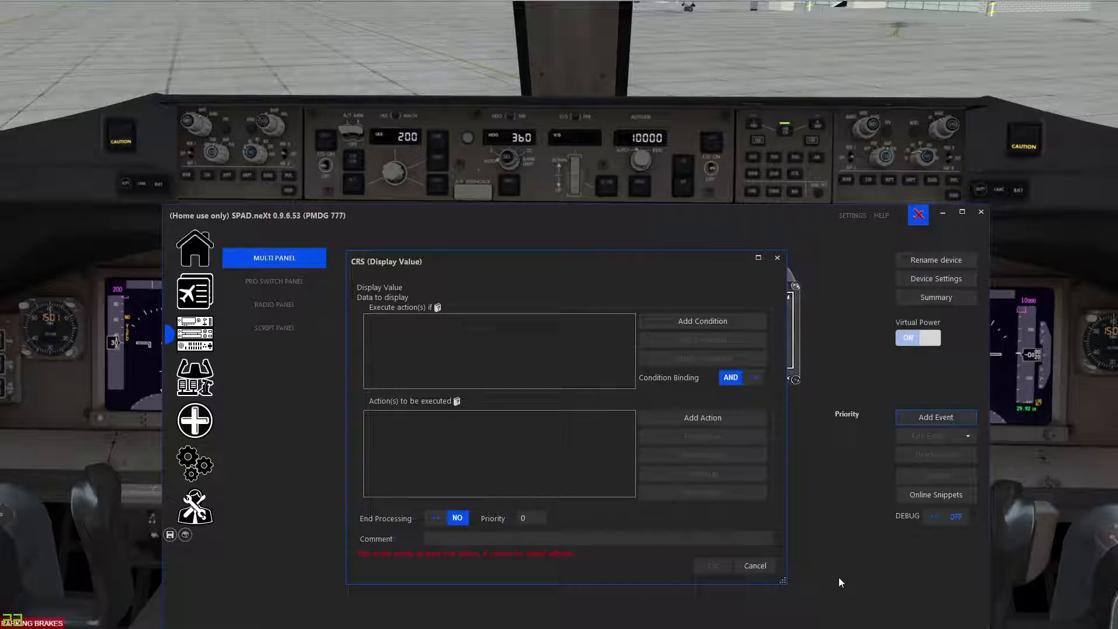
- Discard the new CRS Display Value event and examine the condition behind the AP button's Shortmode OFF light event, leaving it unchanged
click(749, 574)
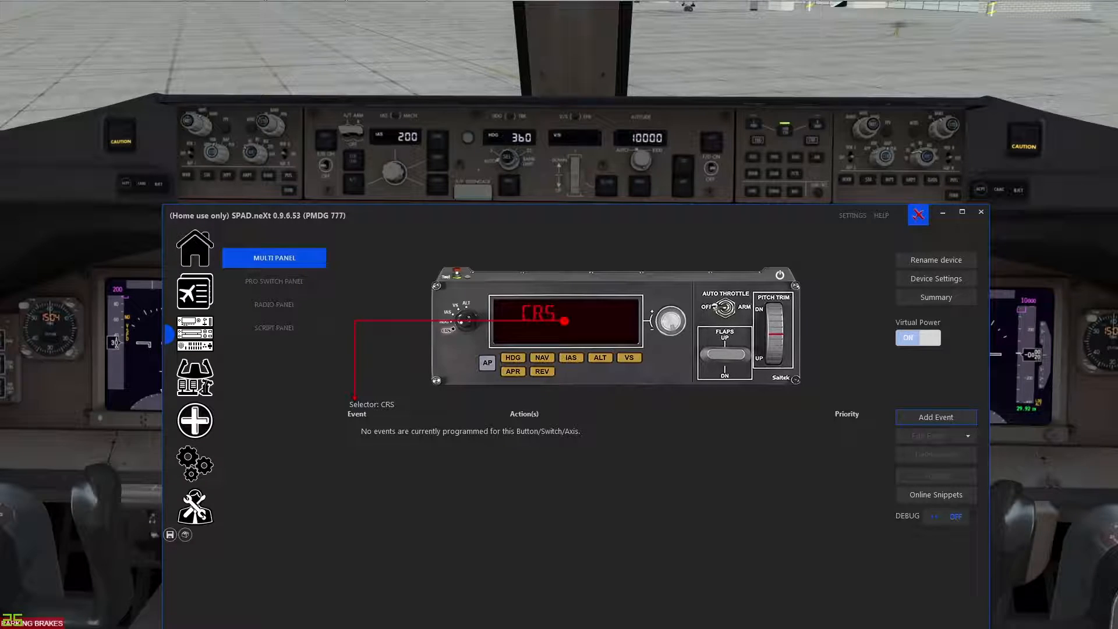
click(487, 363)
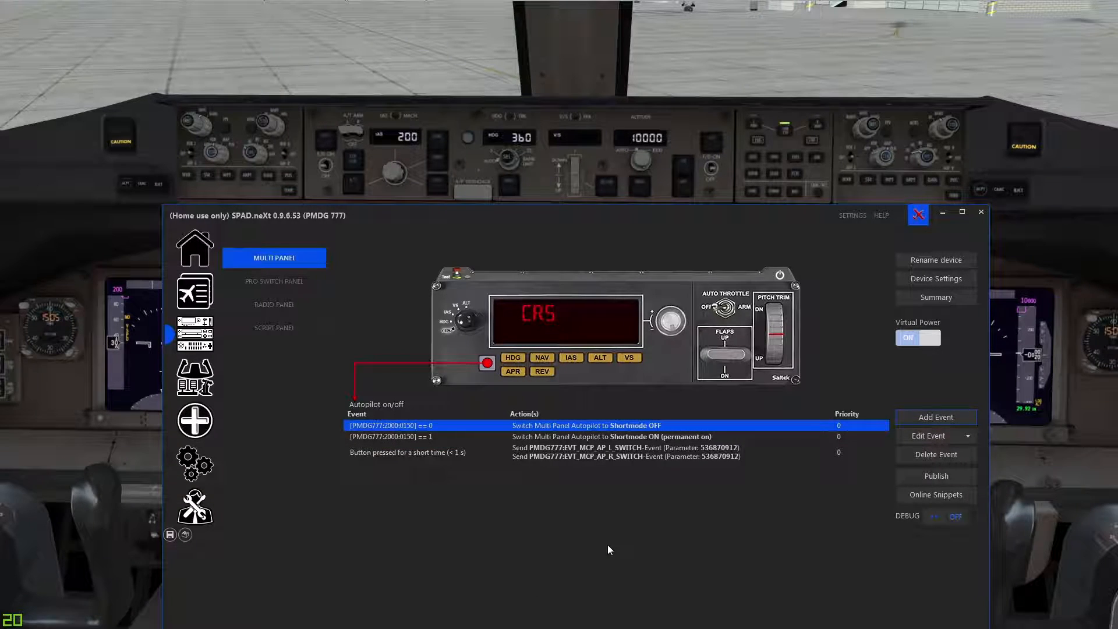
double_click(397, 427)
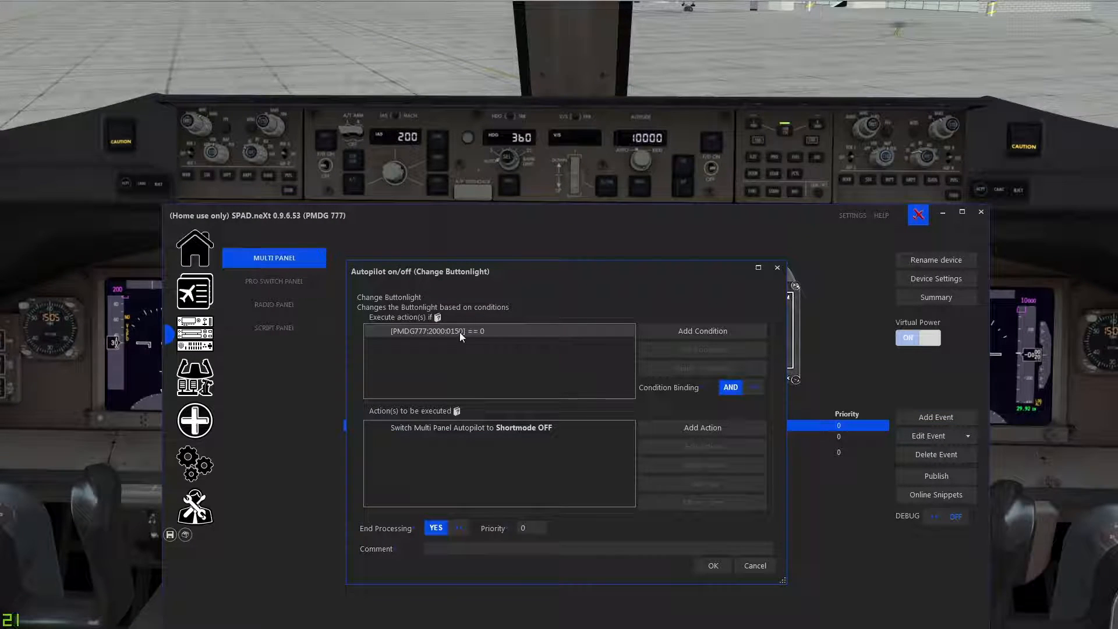
double_click(480, 331)
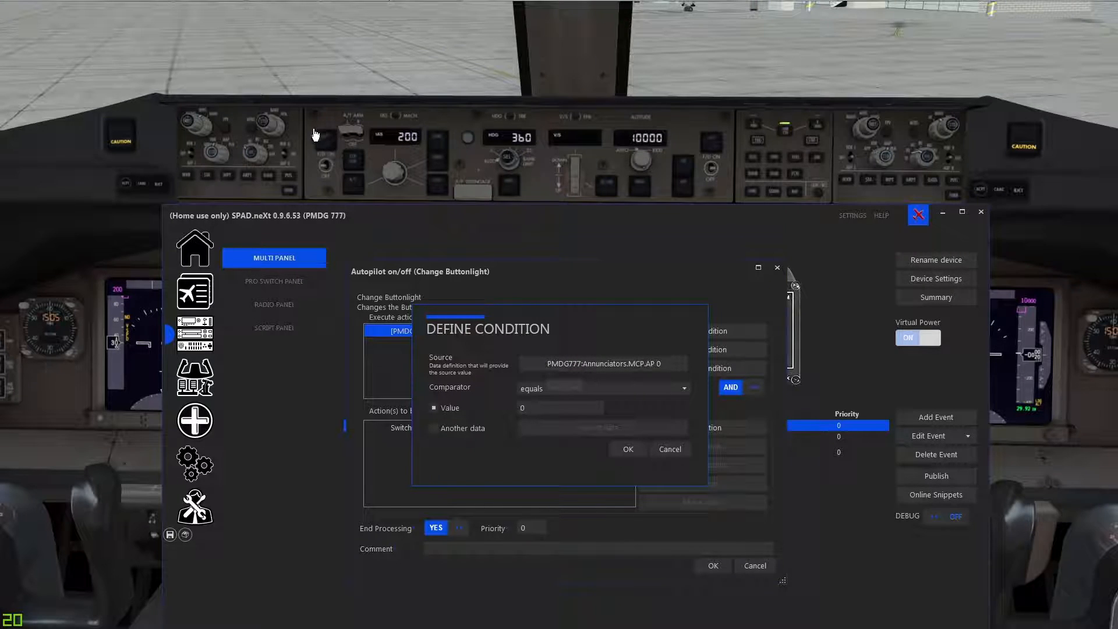
click(676, 446)
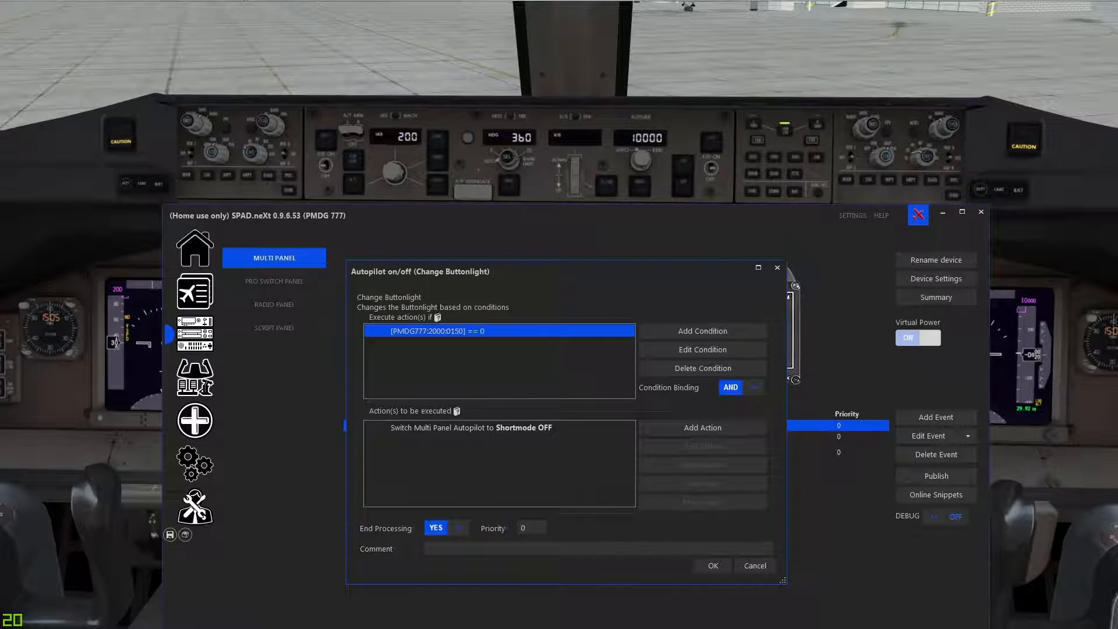
click(749, 566)
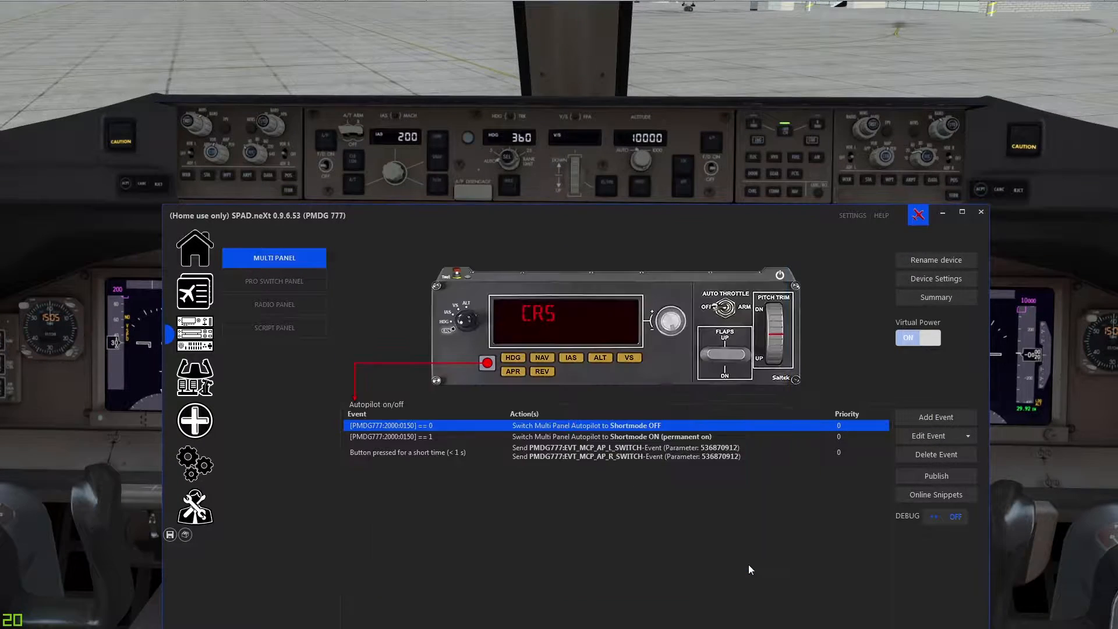
- Review the AP button's Shortmode ON, short-press and Shortmode OFF events without changing them
click(568, 437)
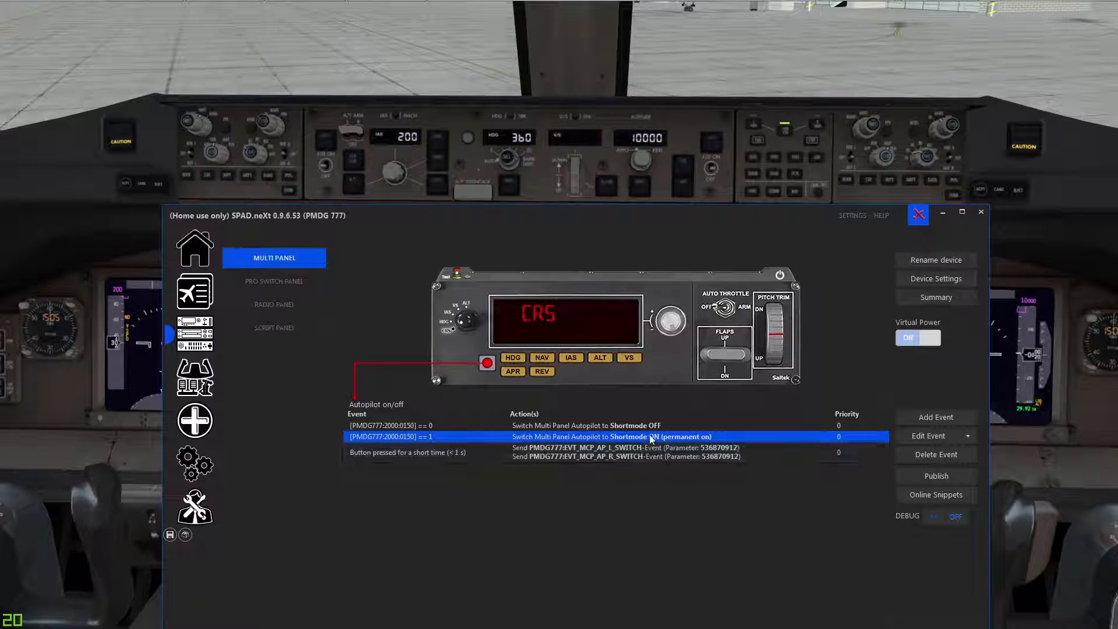
click(525, 456)
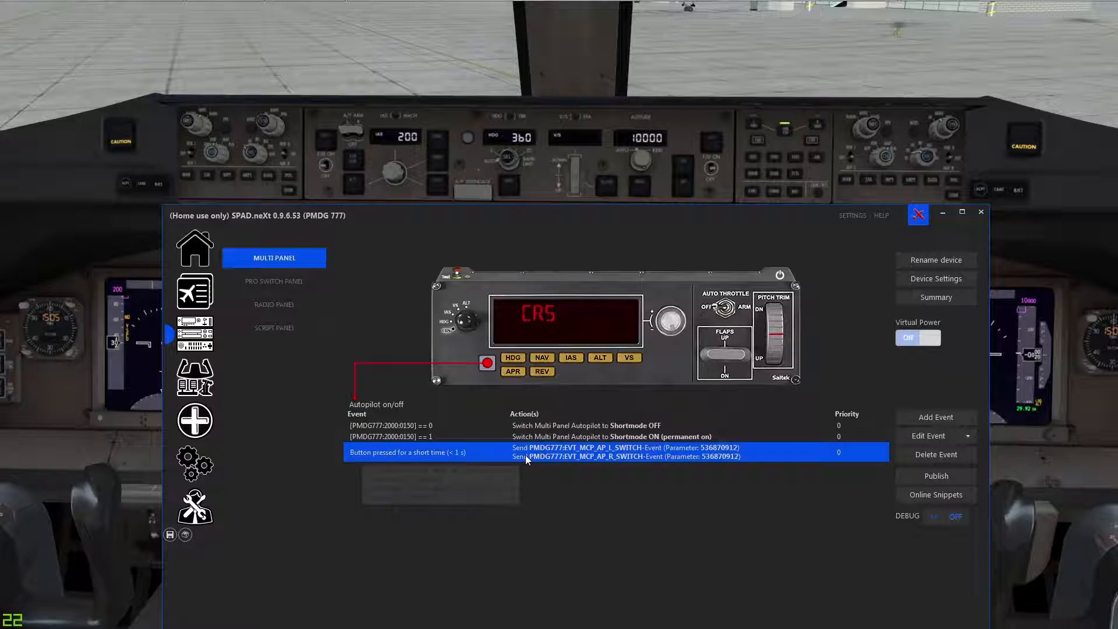
double_click(576, 455)
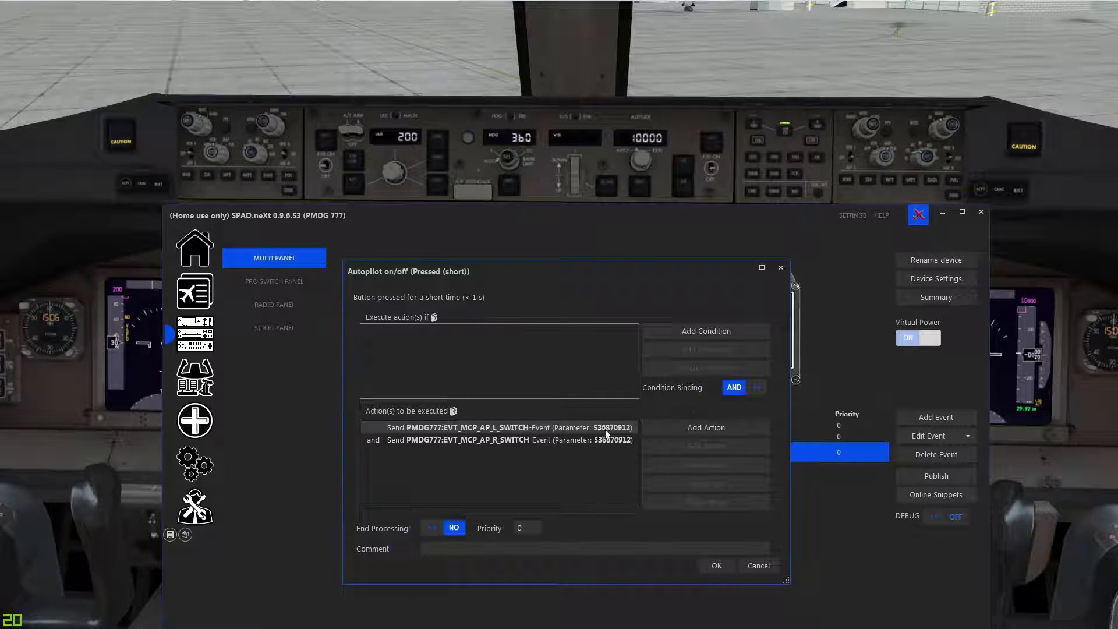
click(765, 568)
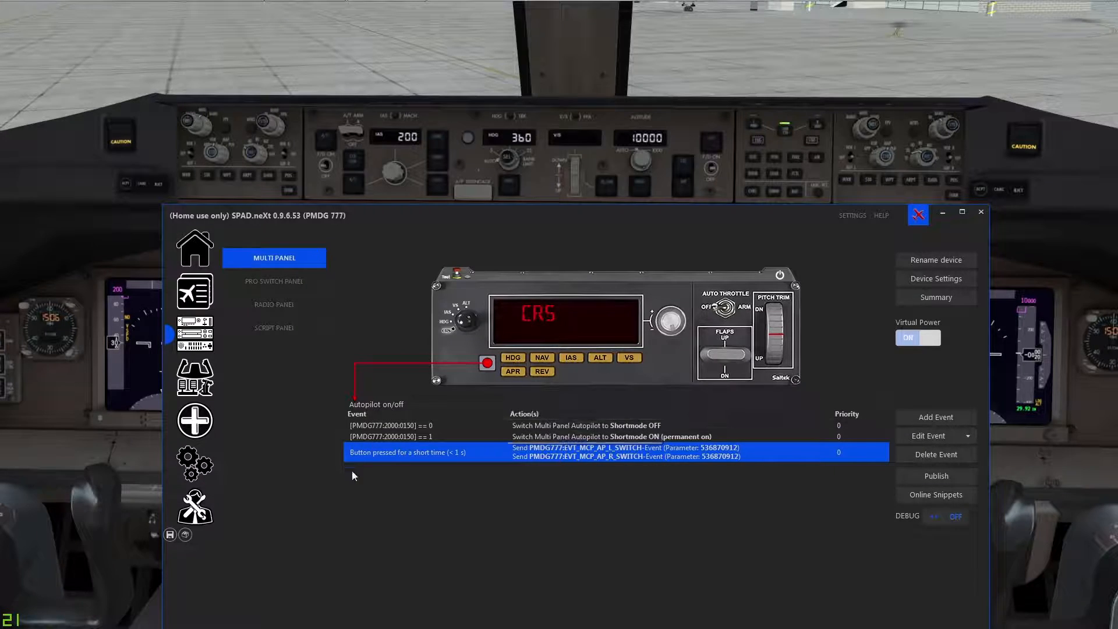
click(530, 428)
double_click(530, 427)
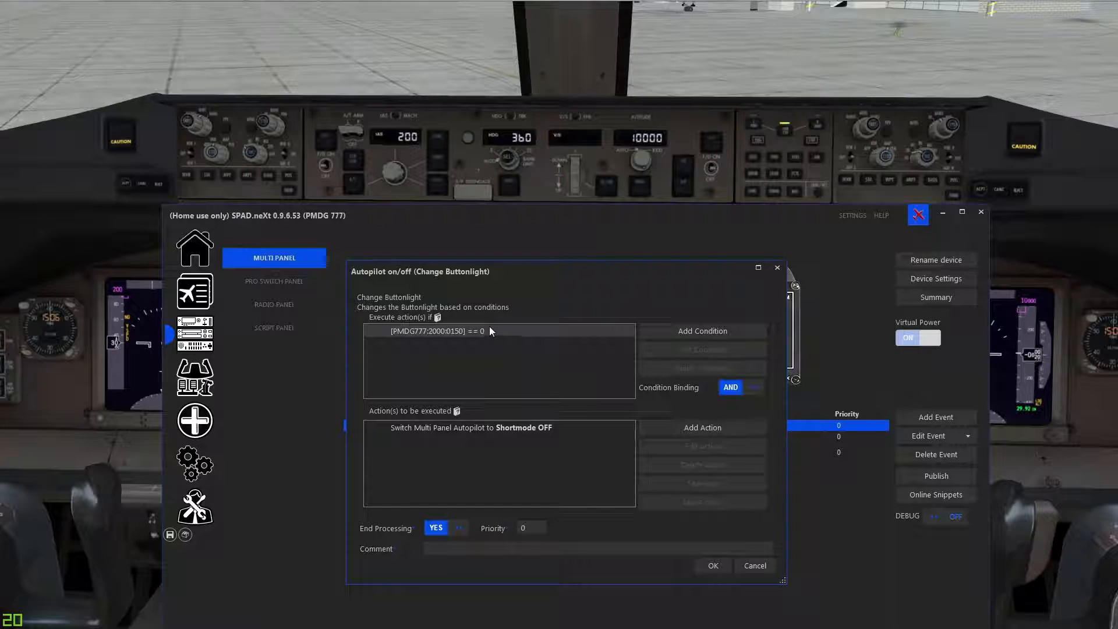
click(759, 571)
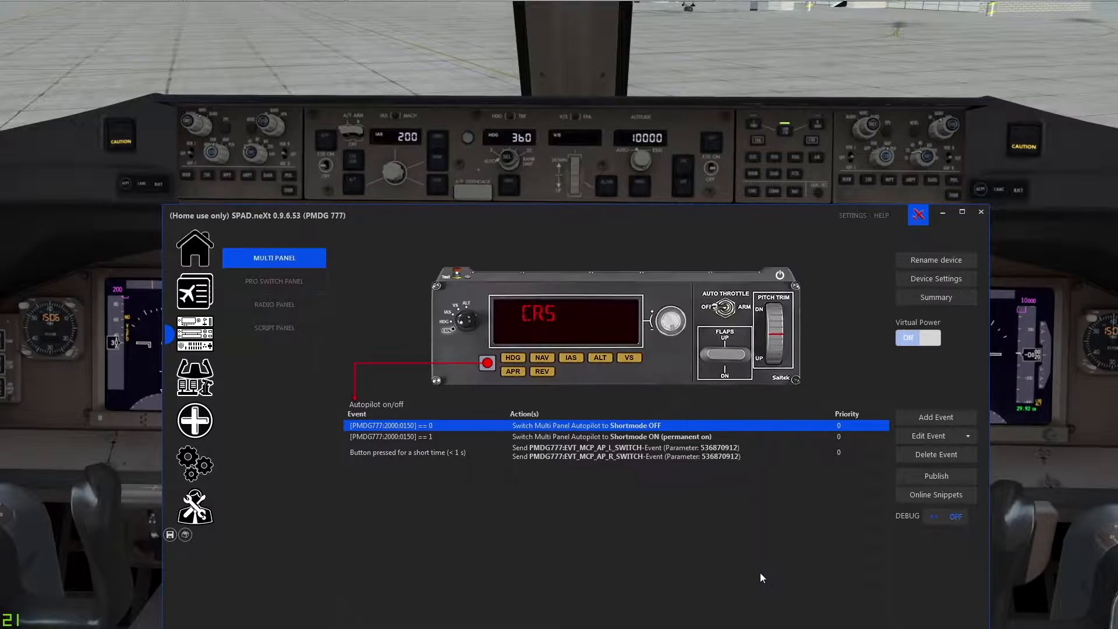
- Examine the data source condition of the HDG button's Shortmode OFF light event, leaving without changes
click(512, 357)
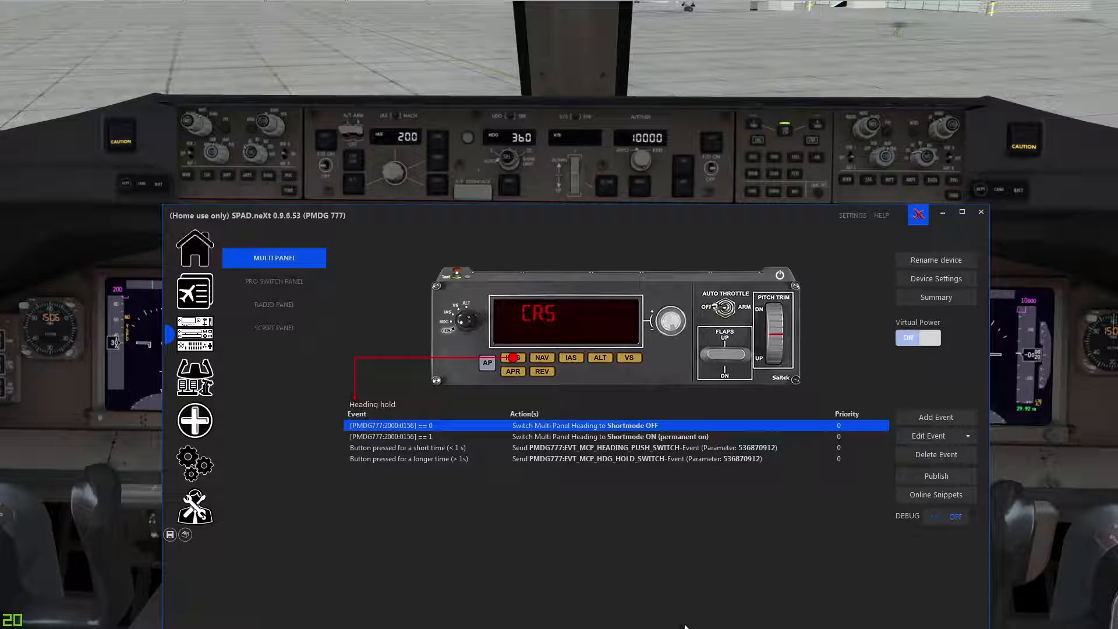
drag(484, 427, 484, 438)
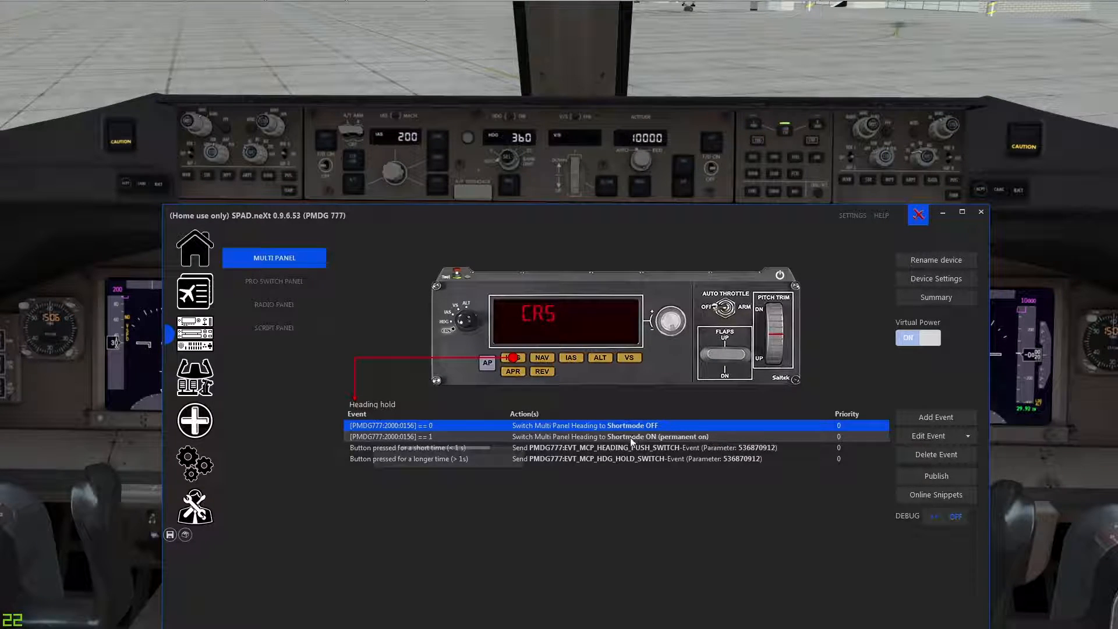
double_click(386, 424)
double_click(452, 334)
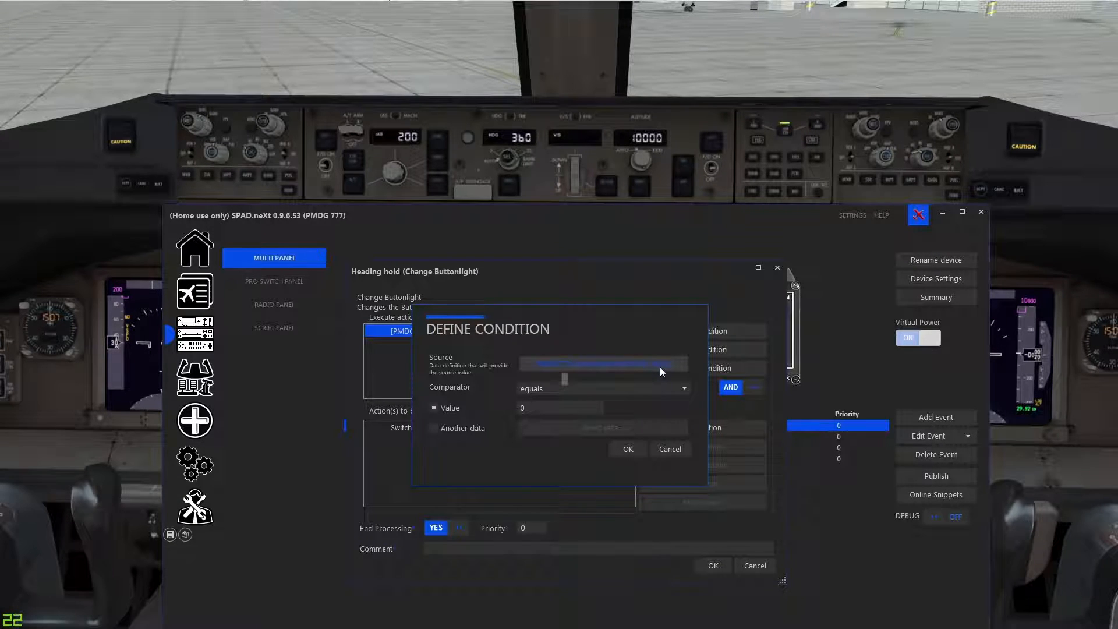
click(680, 452)
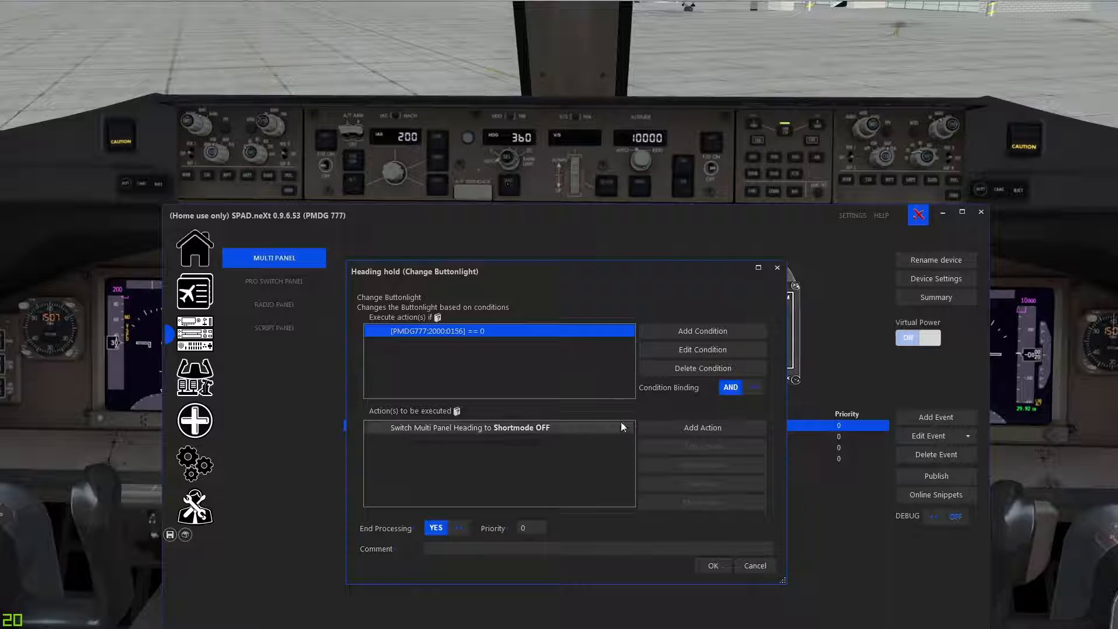
click(744, 569)
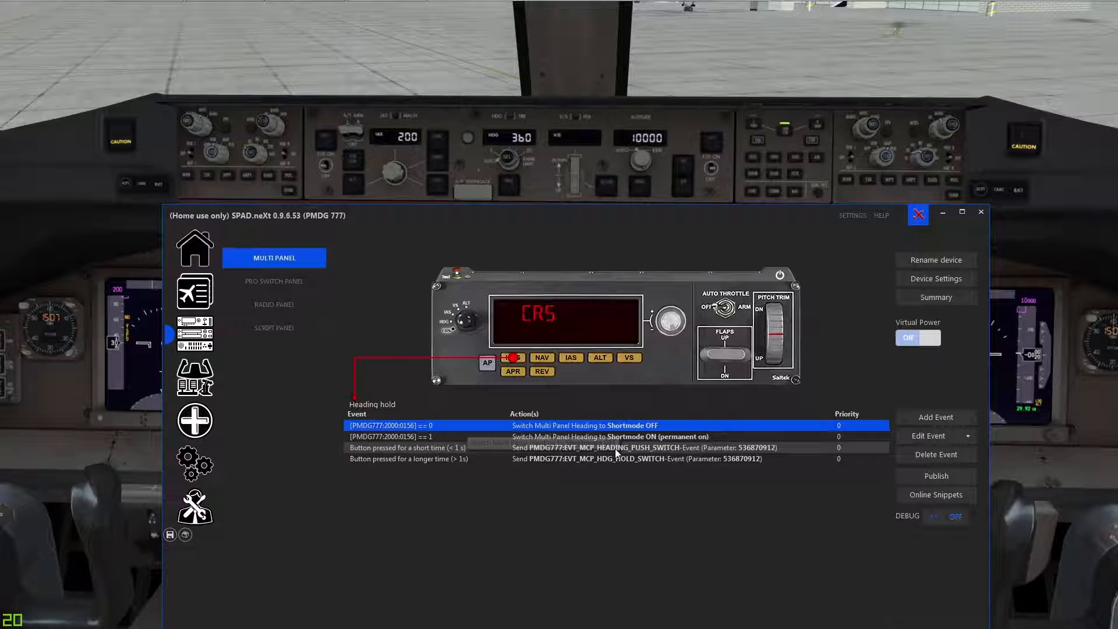
- Review the HDG button's short-press event against the heading selector in the 777 cockpit, and return to SPAD.neXt
click(519, 448)
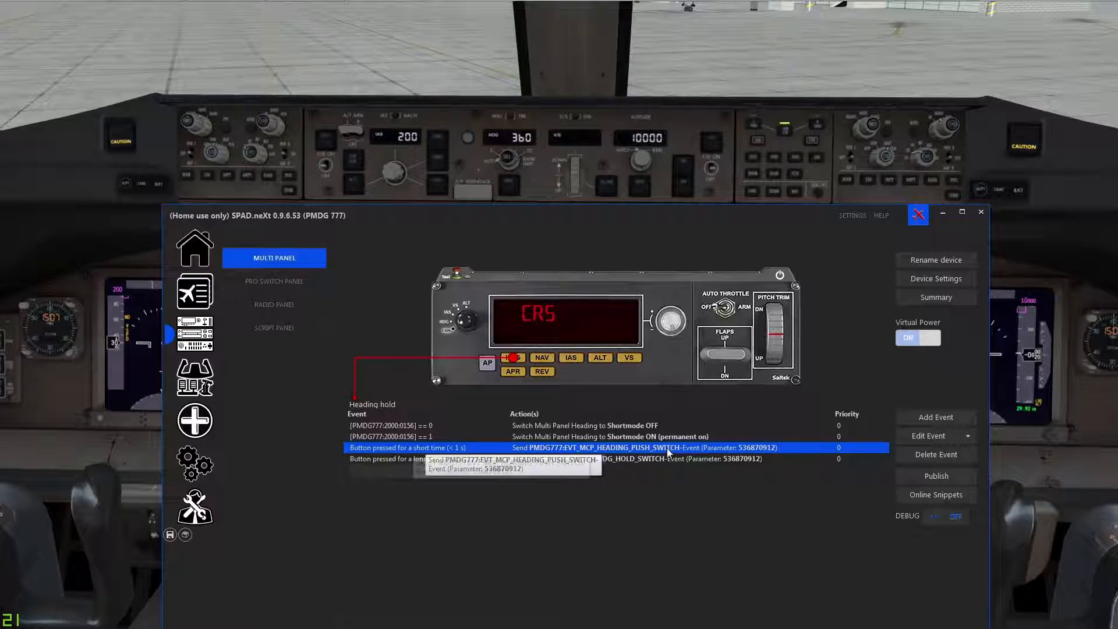
click(509, 164)
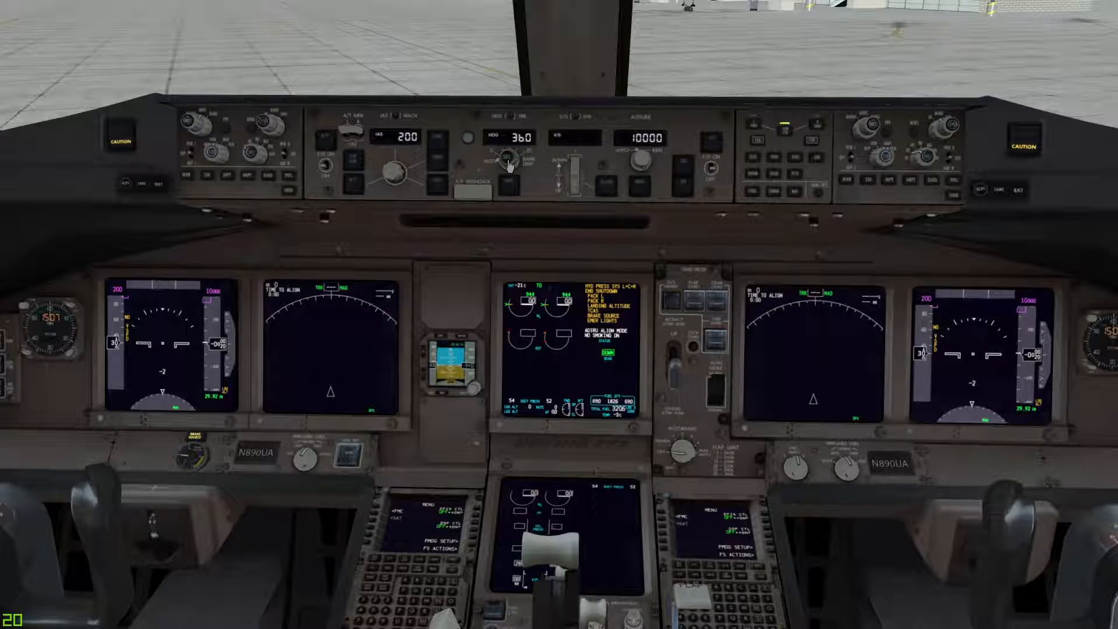
key(super)
click(609, 137)
key(alt+Tab)
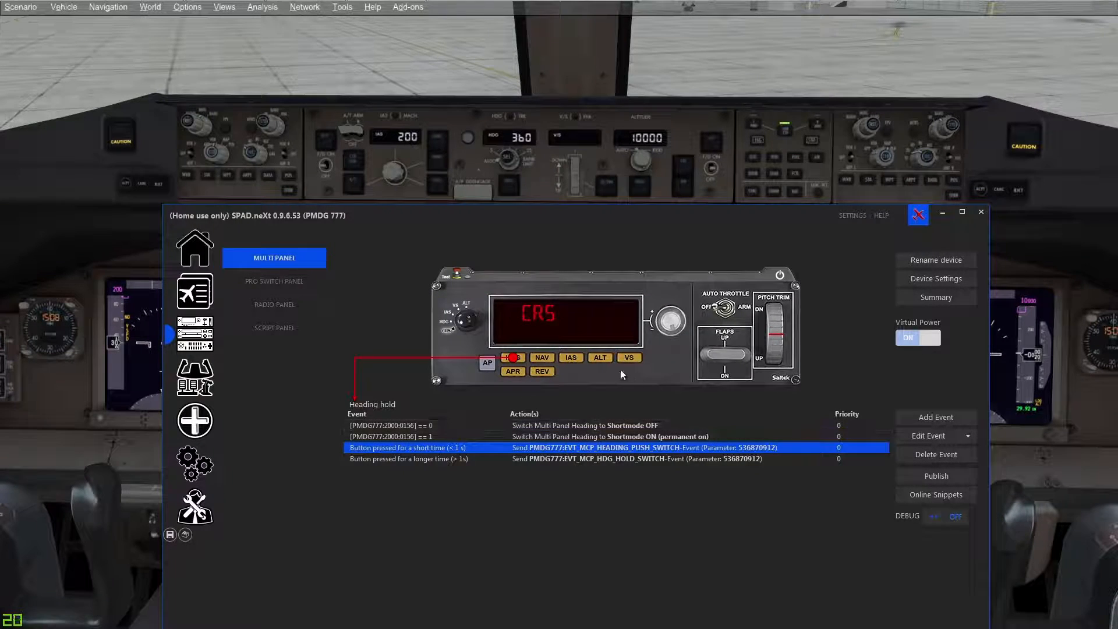
- Examine the NAV button's light-off condition and its short-press LNAV and VNAV actions, leaving without changes
click(545, 362)
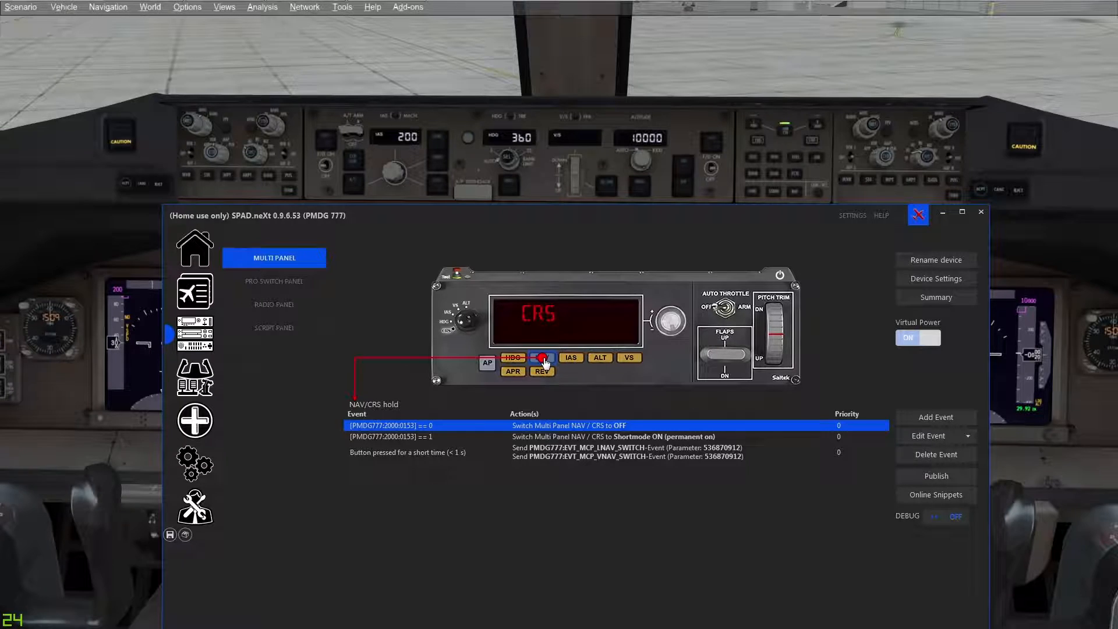
double_click(423, 424)
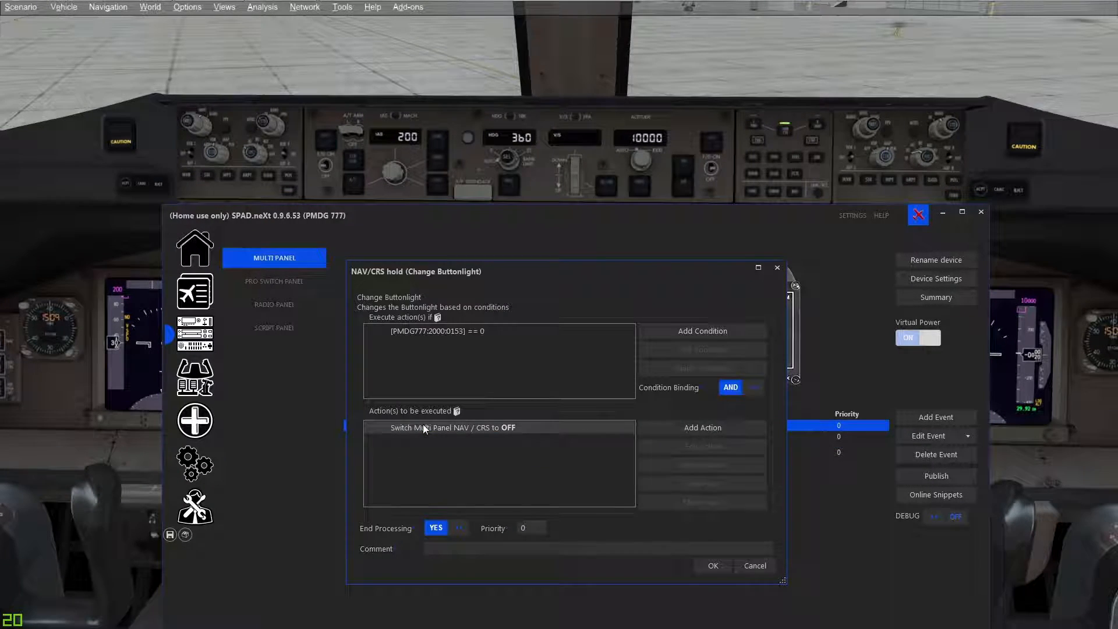
double_click(431, 330)
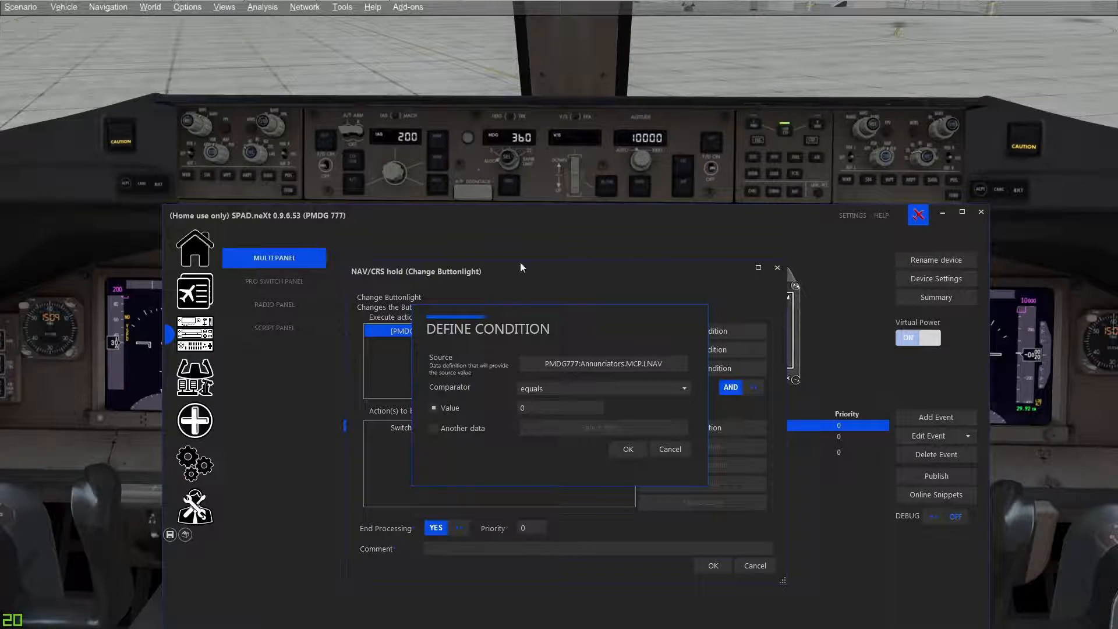
click(665, 455)
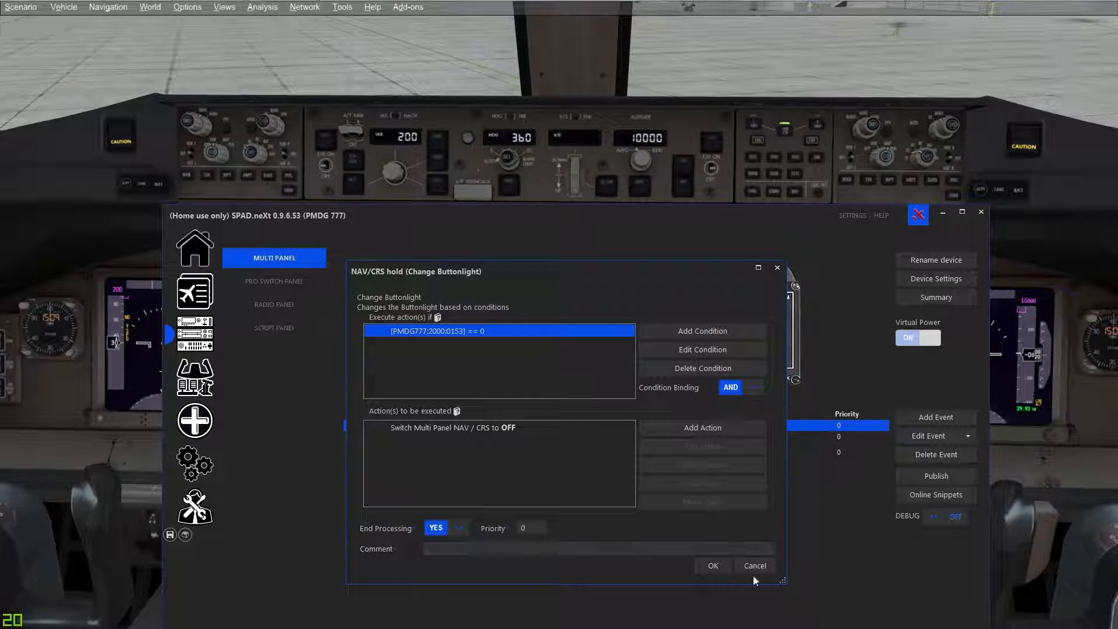
click(752, 568)
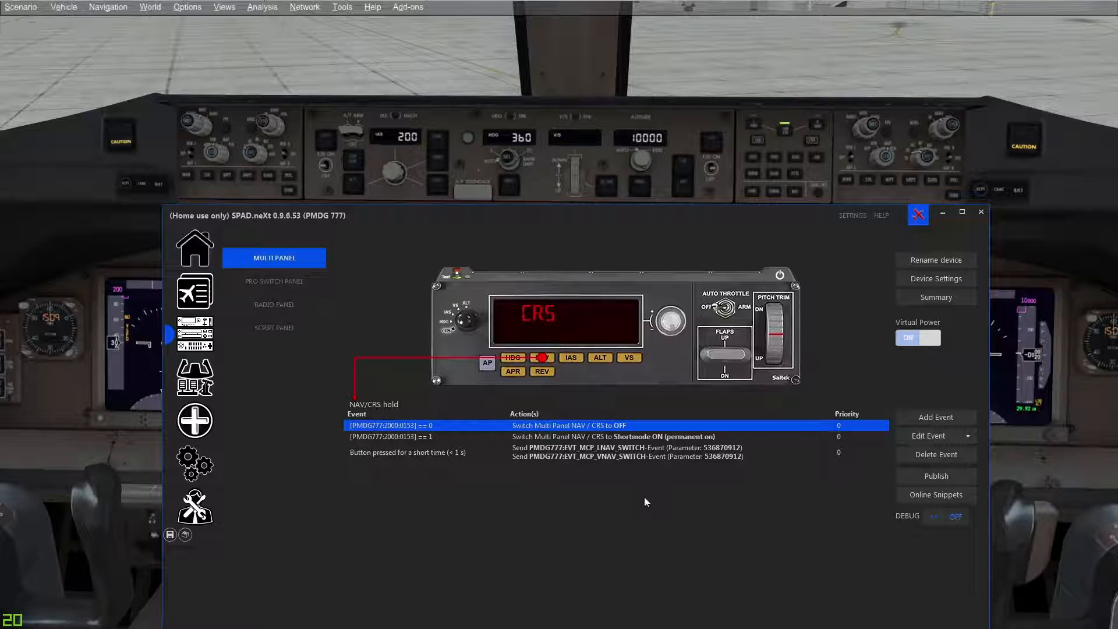
double_click(652, 444)
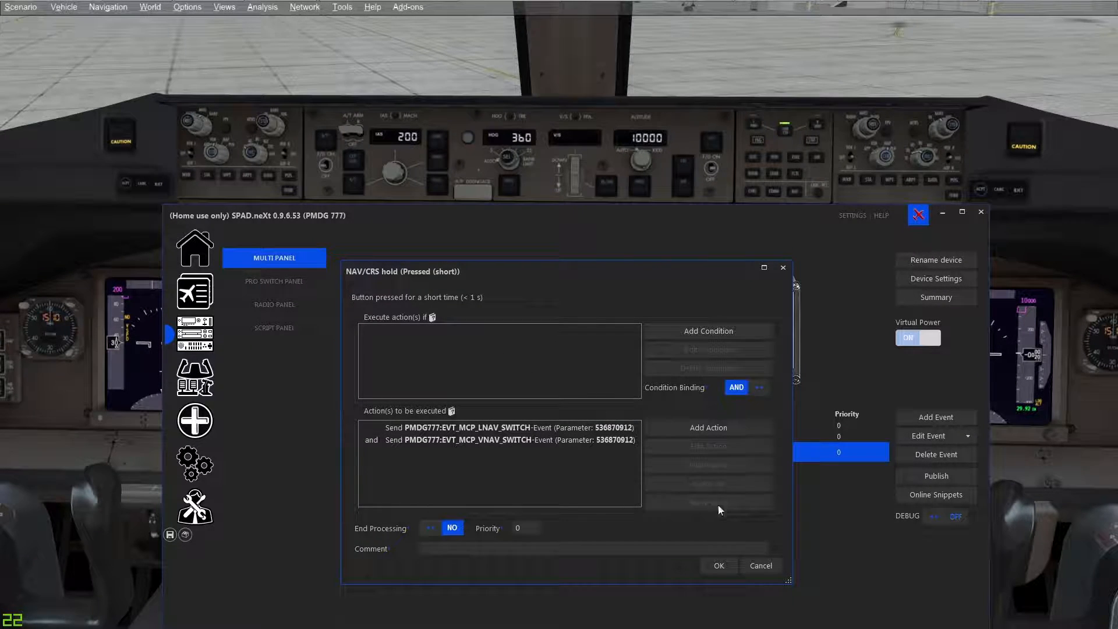
click(757, 565)
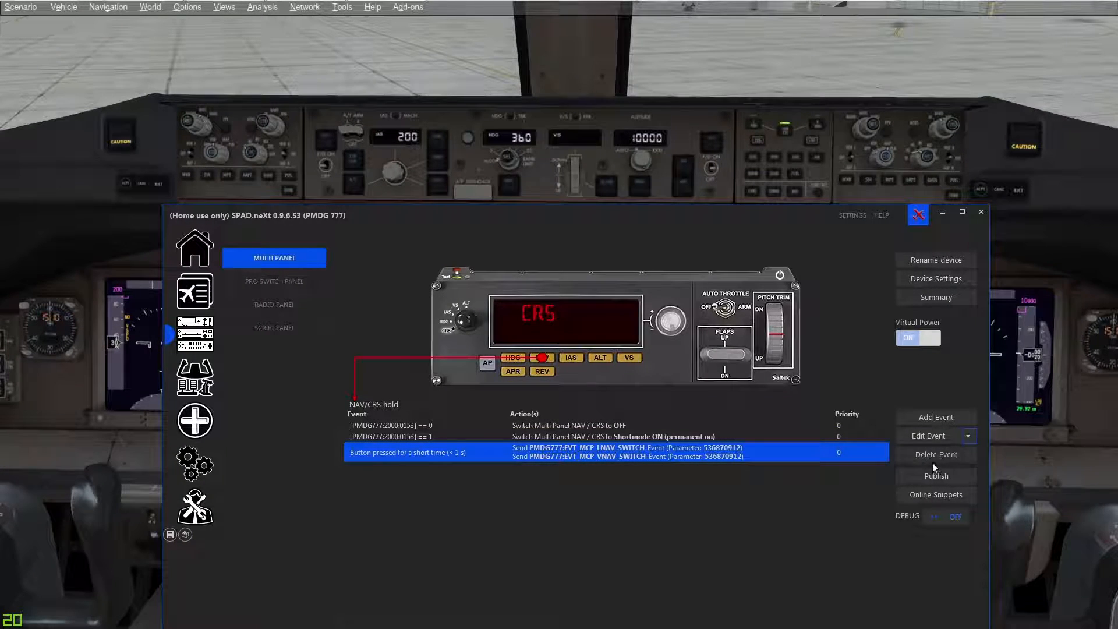
- Duplicate the NAV button's short-press event by copying and pasting it onto the same button
click(912, 453)
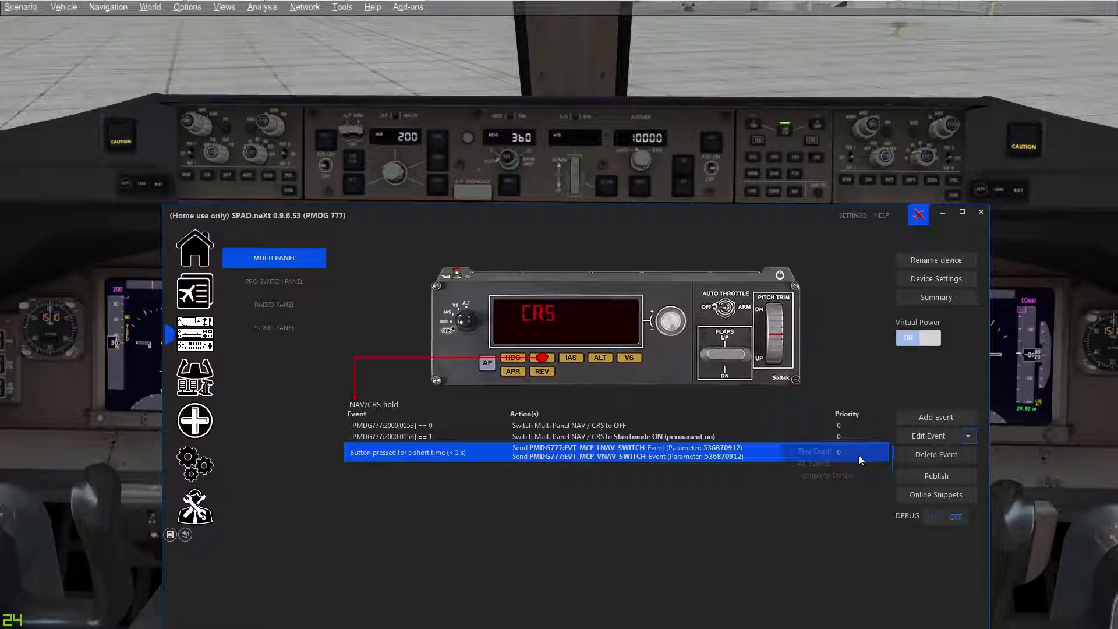
click(961, 434)
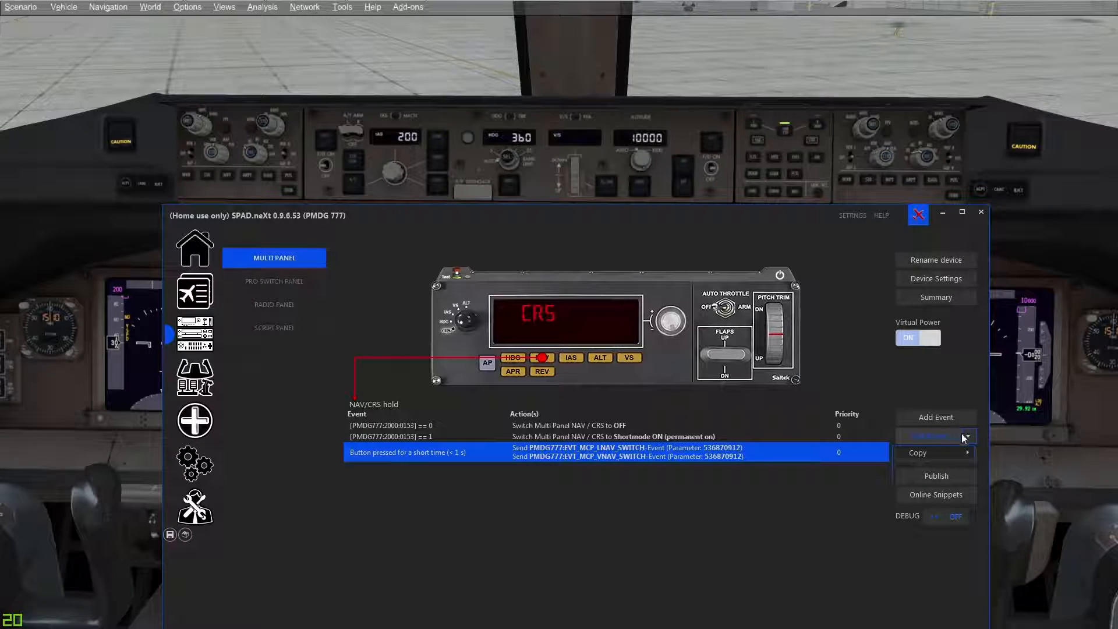
click(920, 465)
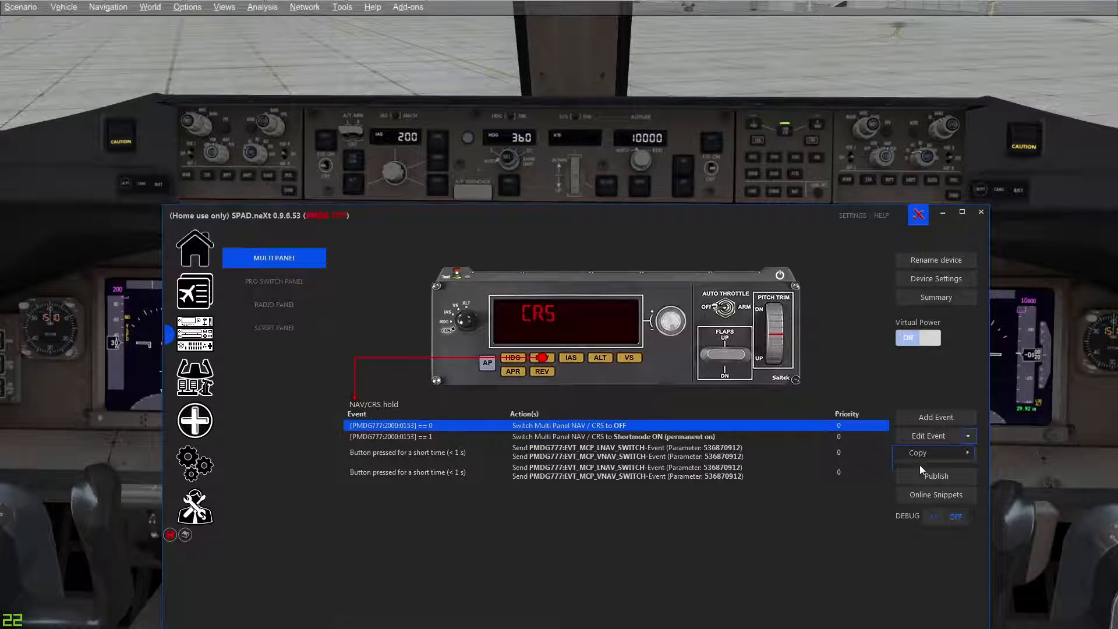
click(495, 477)
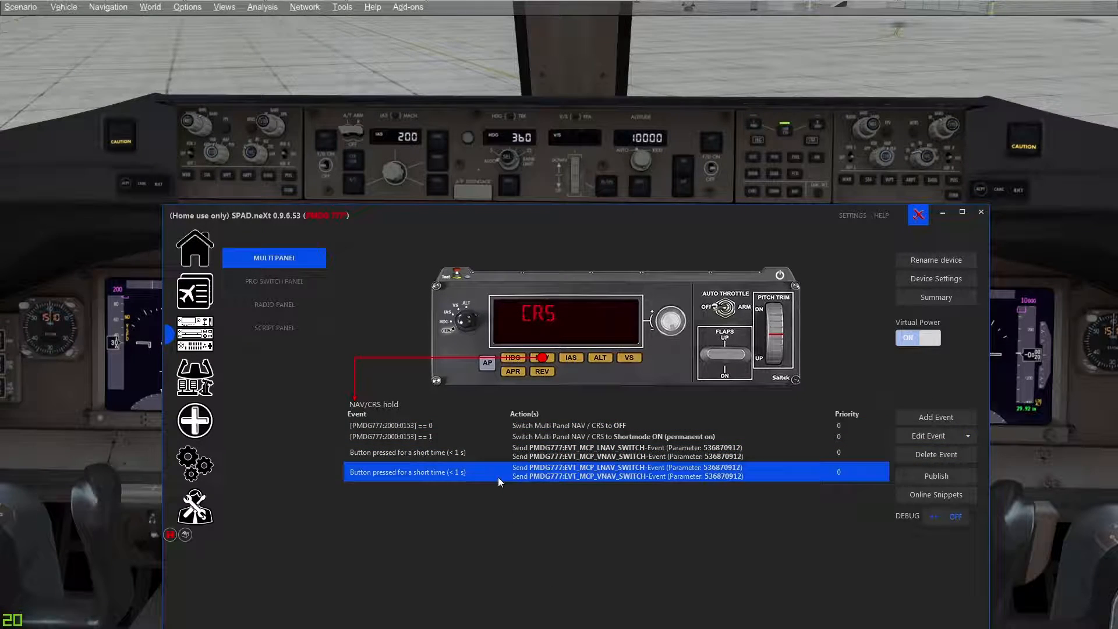
- Try deleting the EVT_MCP_VNAV_SWITCH action from the NAV button's first short-press event, and discard the edit
double_click(543, 453)
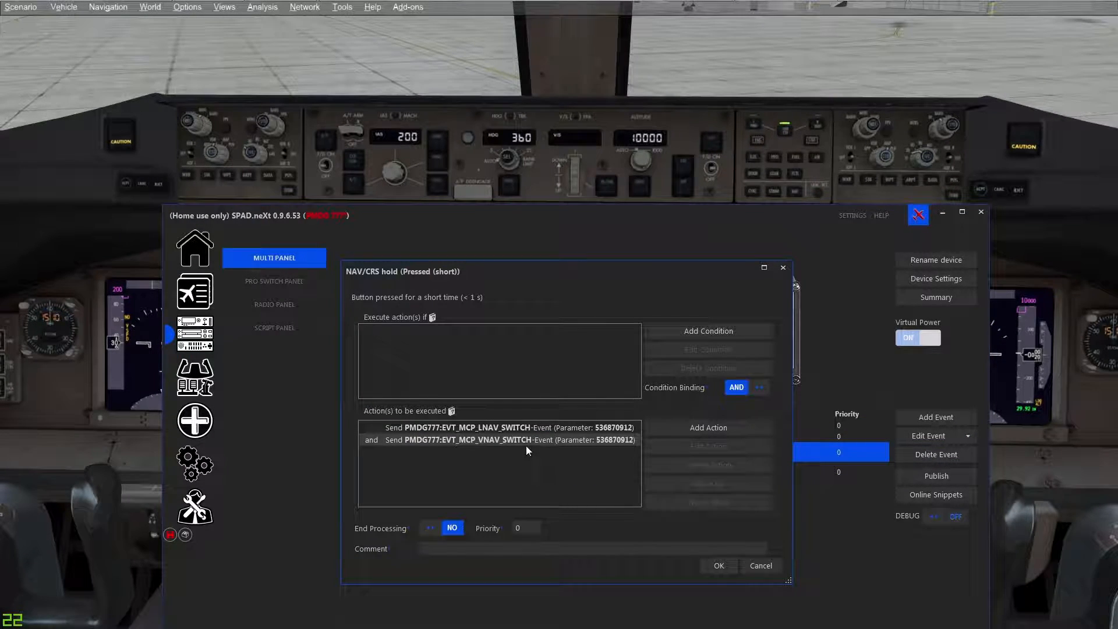
click(529, 441)
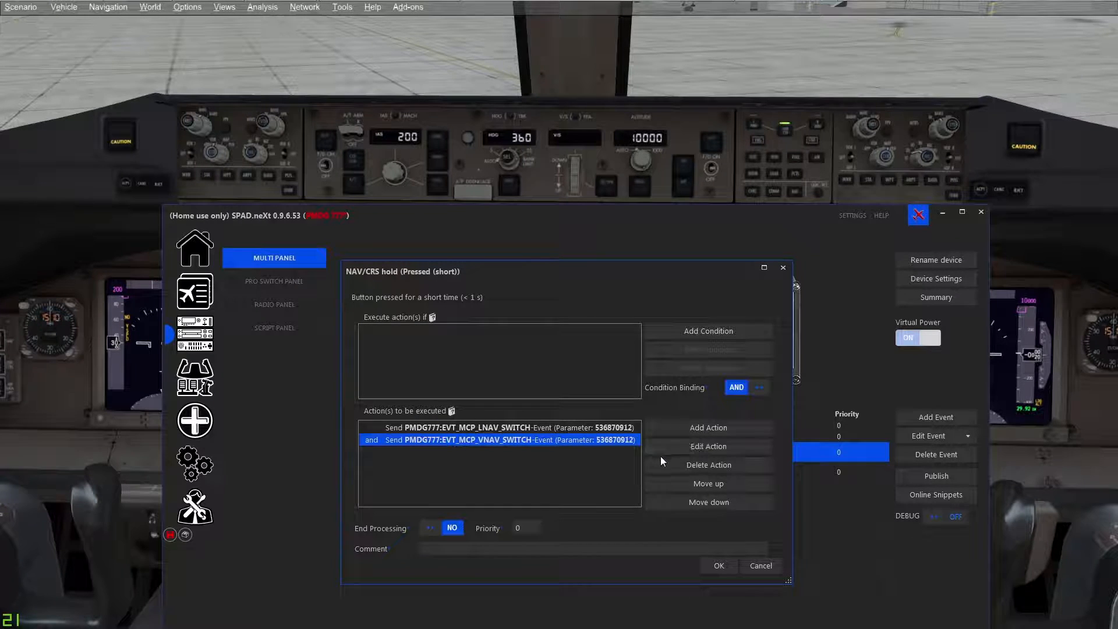
click(677, 461)
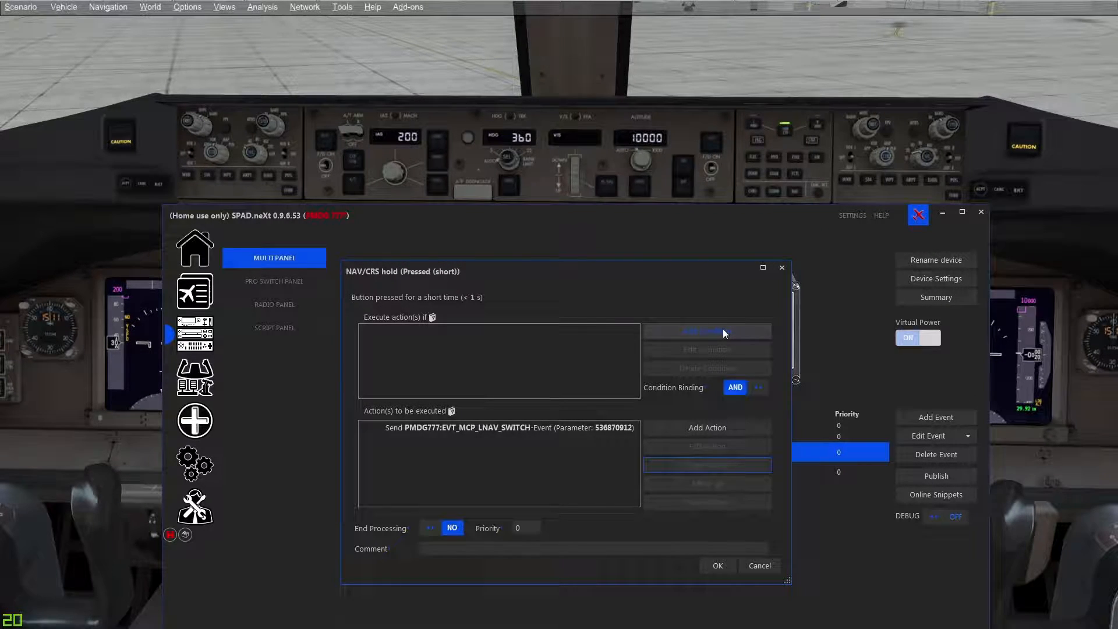
click(760, 567)
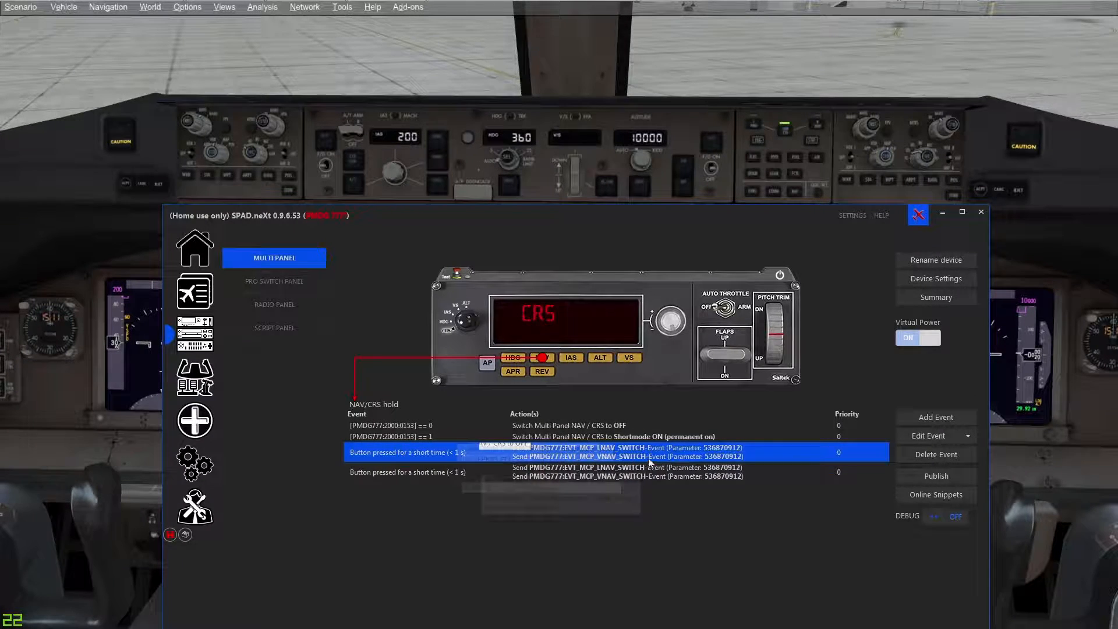
- Delete the duplicated second short-press event from the NAV button
click(600, 470)
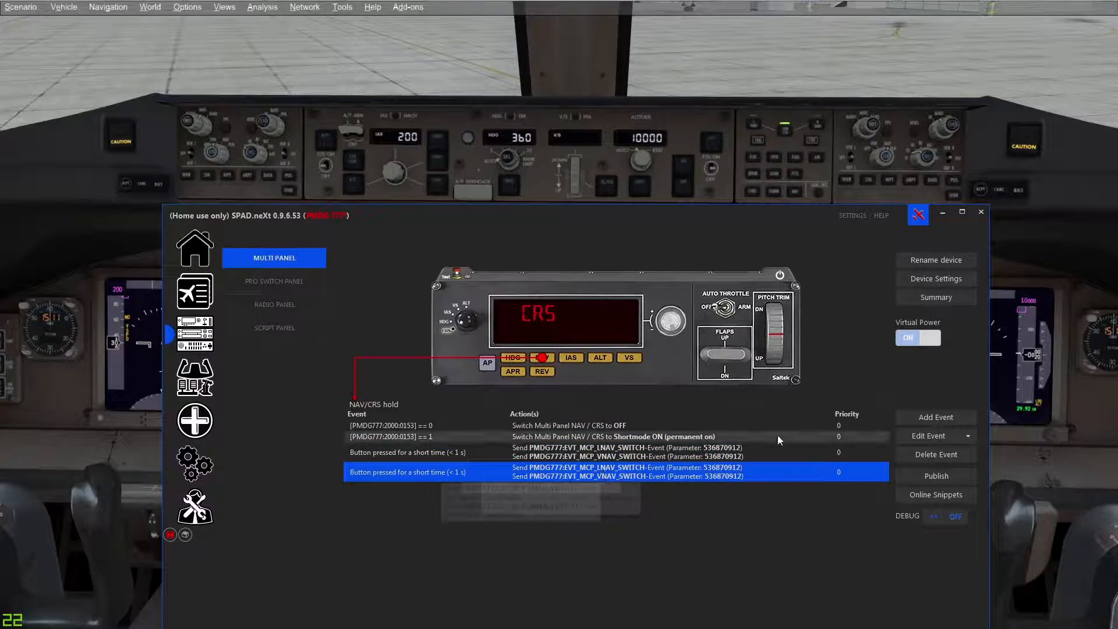
click(925, 456)
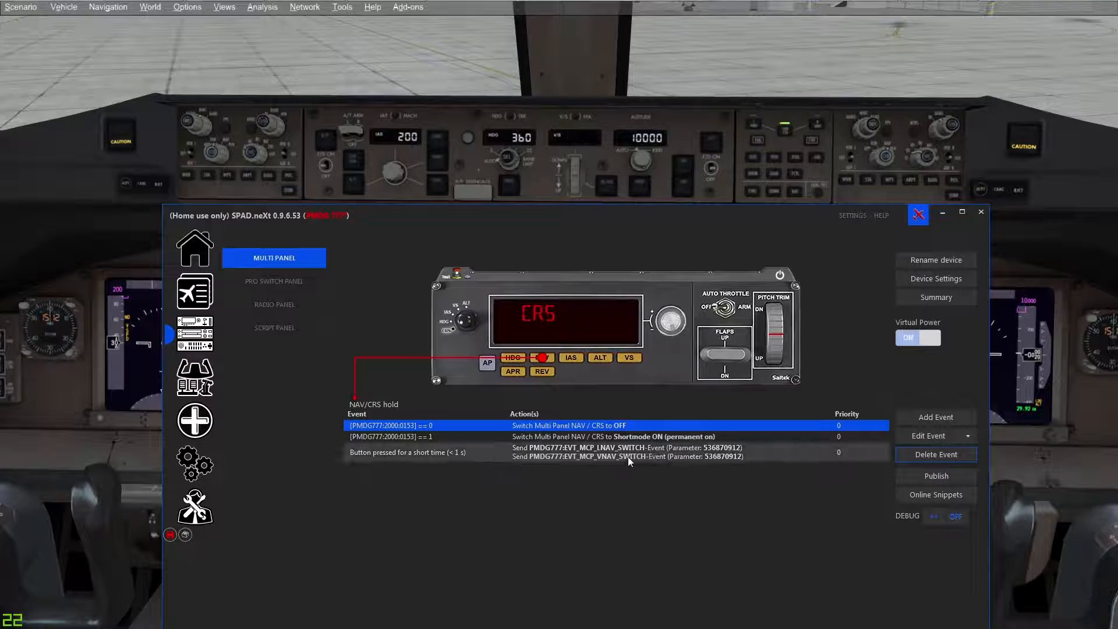
- Examine the IAS button's events and the source of its light-off condition, leaving without changes
click(573, 360)
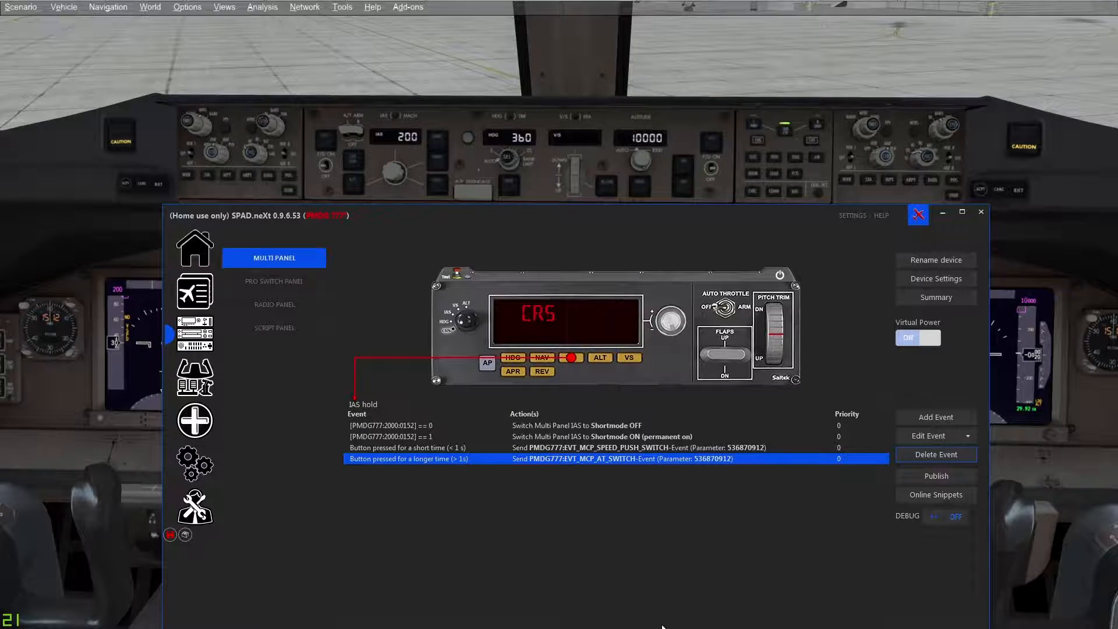
click(411, 425)
double_click(411, 427)
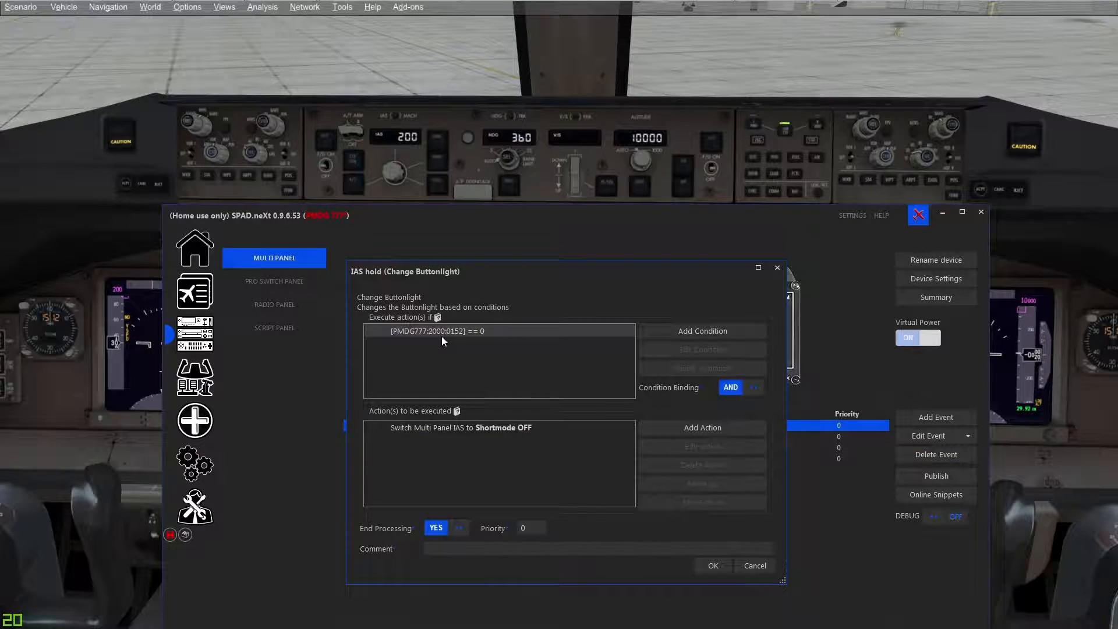
double_click(441, 337)
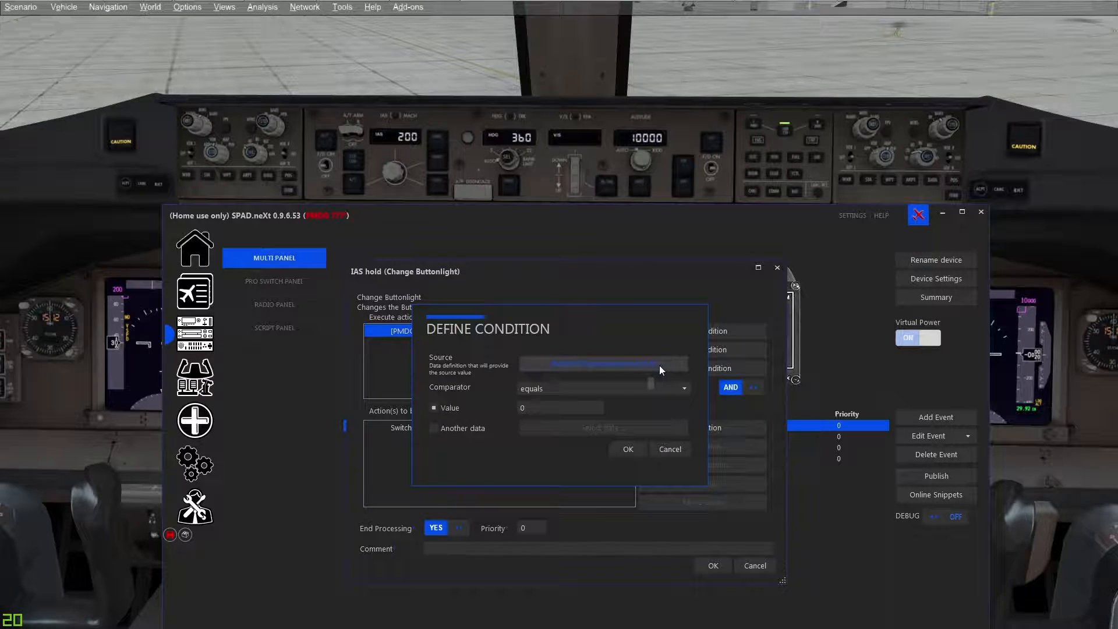
click(687, 451)
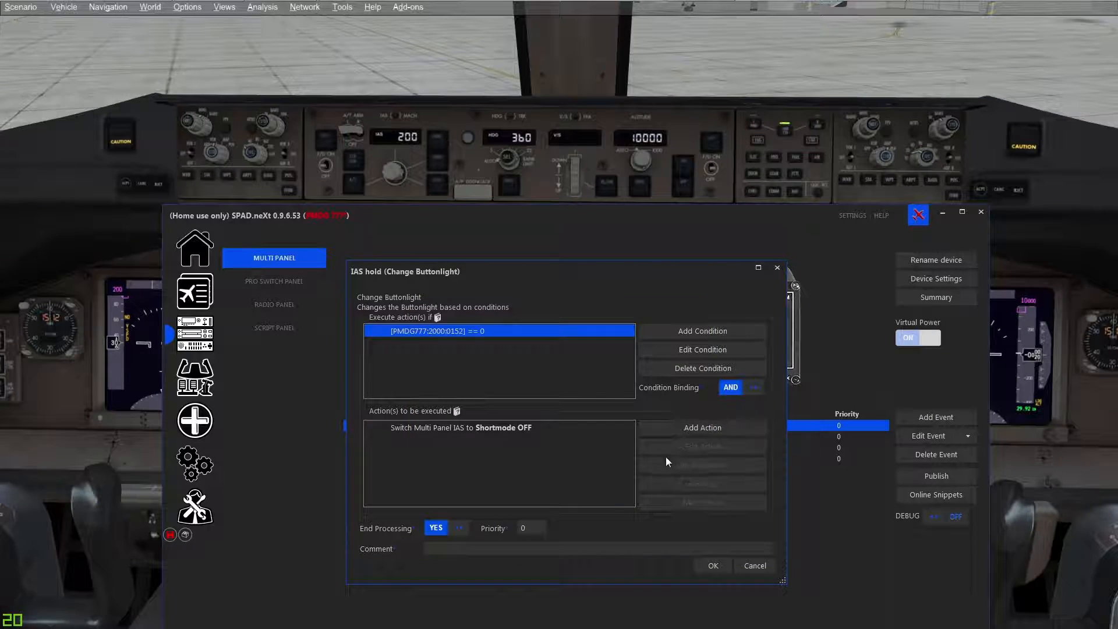
click(750, 567)
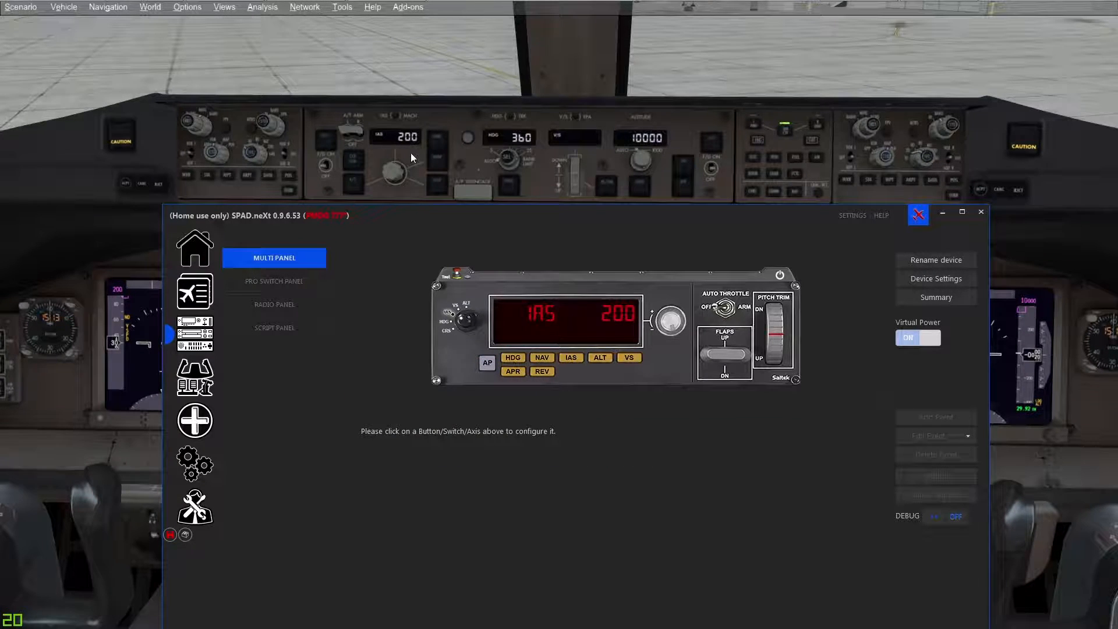
- Review the IAS button's short-press and long-press events, shifting the window to compare them with the cockpit's speed controls
click(581, 361)
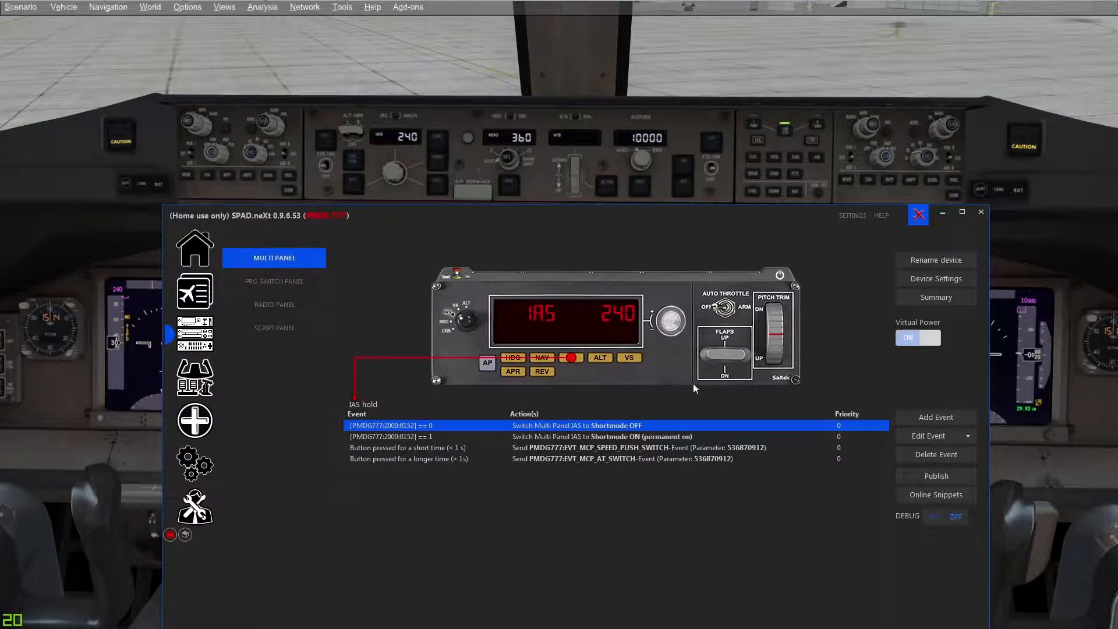
drag(652, 215, 640, 193)
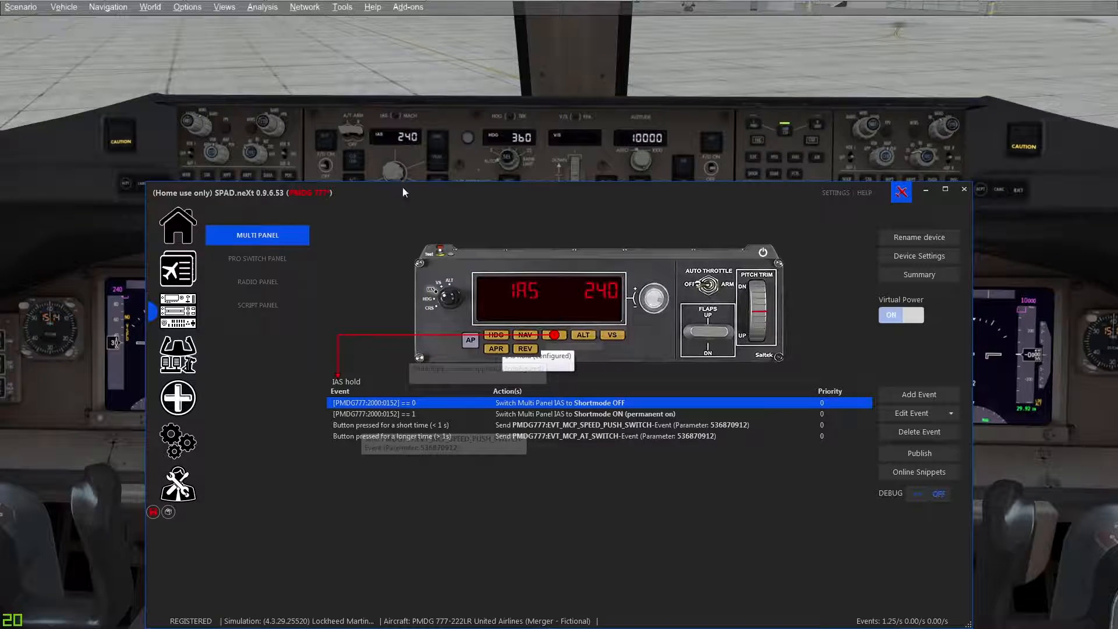
drag(403, 188, 406, 213)
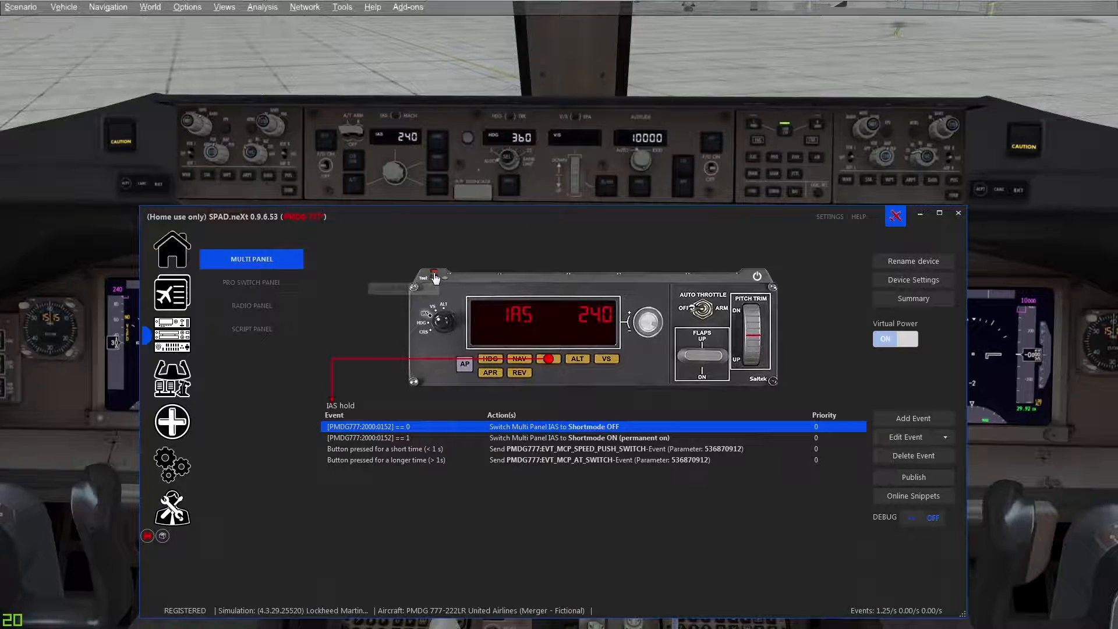
- Examine the ALT button's light-off condition and its short-press and long-press events, leaving without changes
click(589, 361)
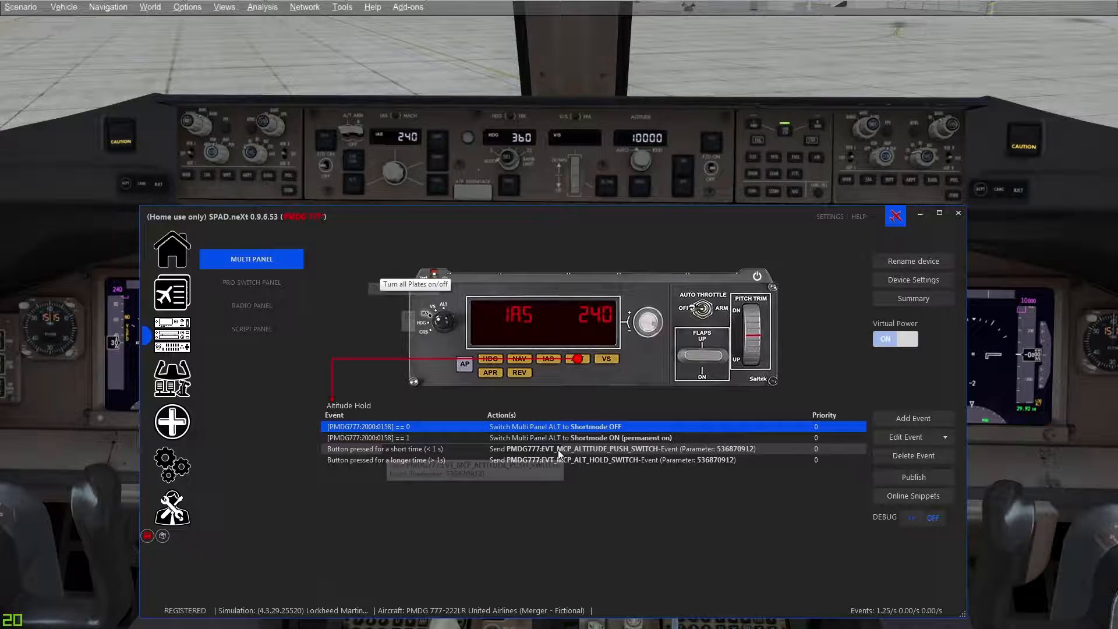
double_click(520, 426)
double_click(380, 294)
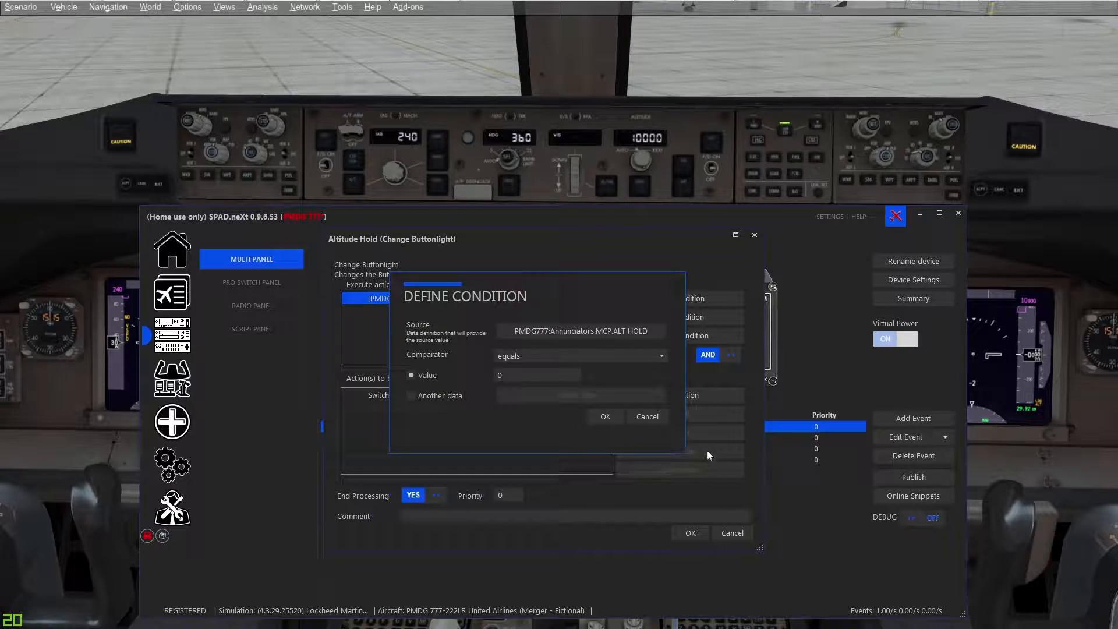
click(653, 422)
click(733, 534)
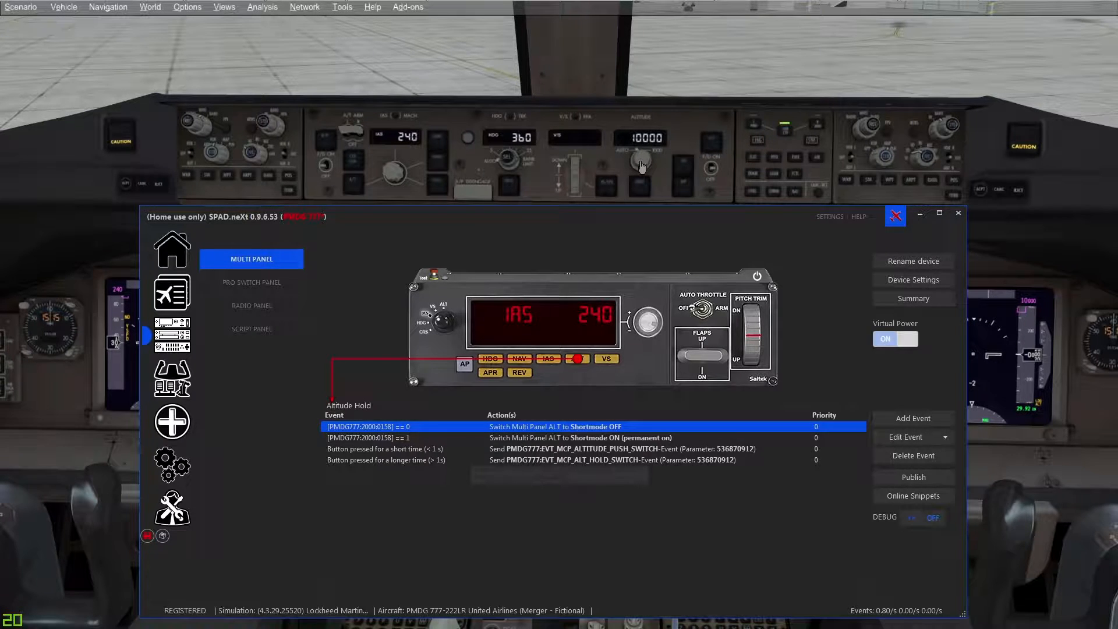
click(641, 448)
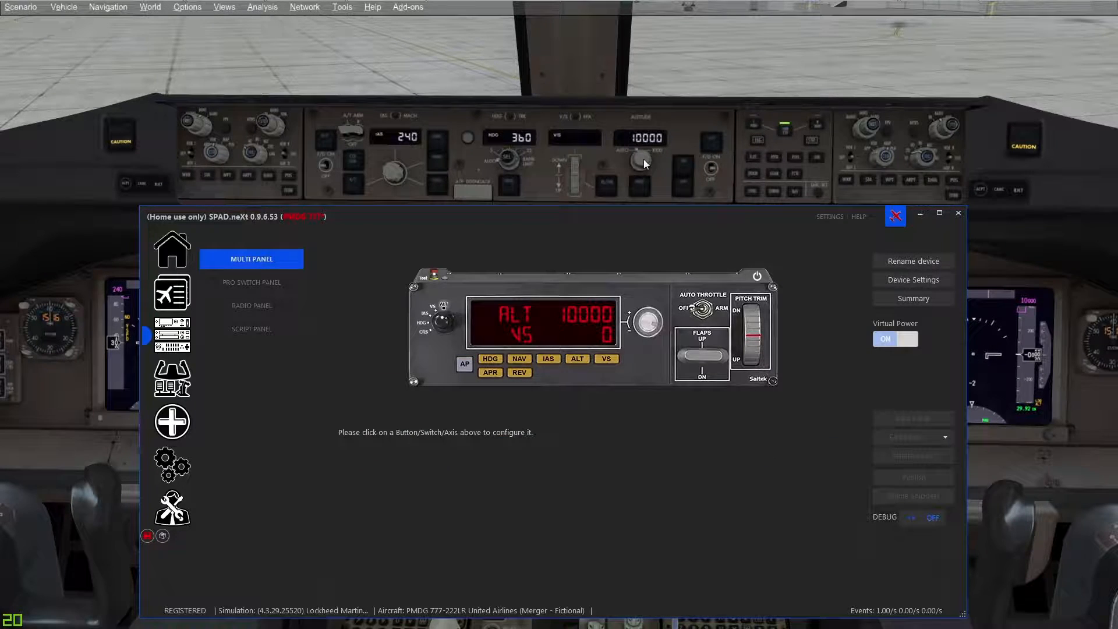
click(587, 362)
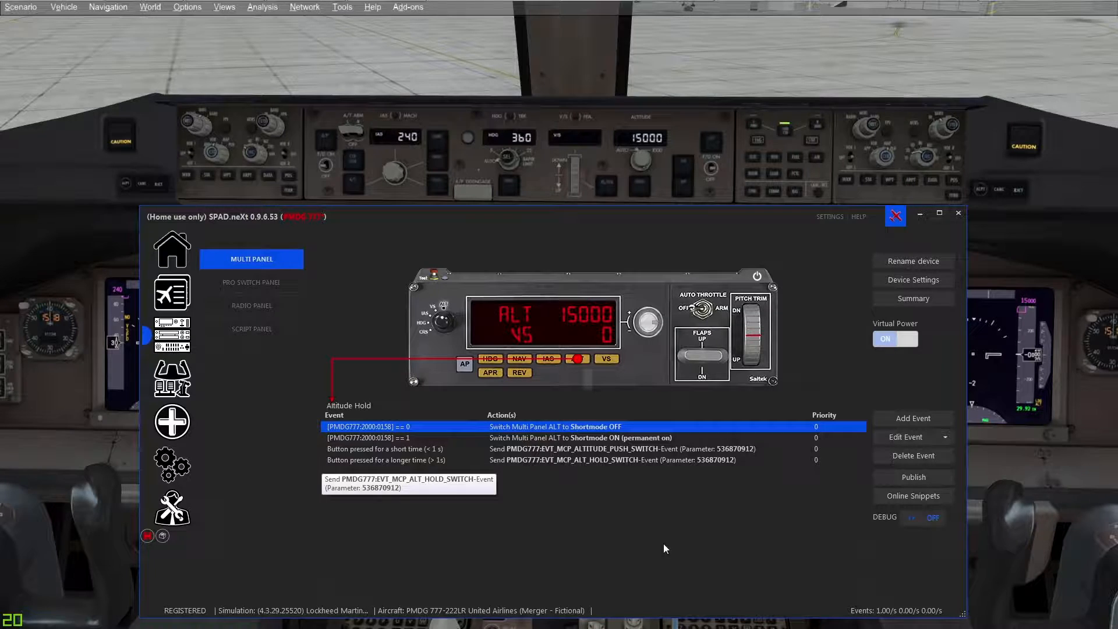
- Examine the VS button's light-off condition and its short-press event, leaving without changes
click(618, 361)
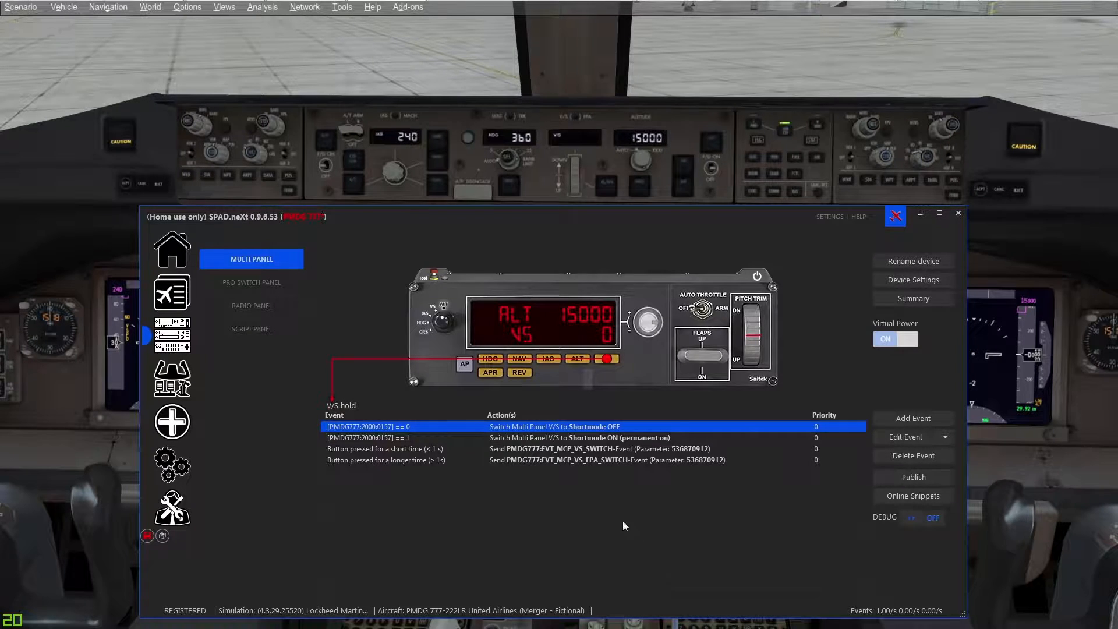
double_click(596, 425)
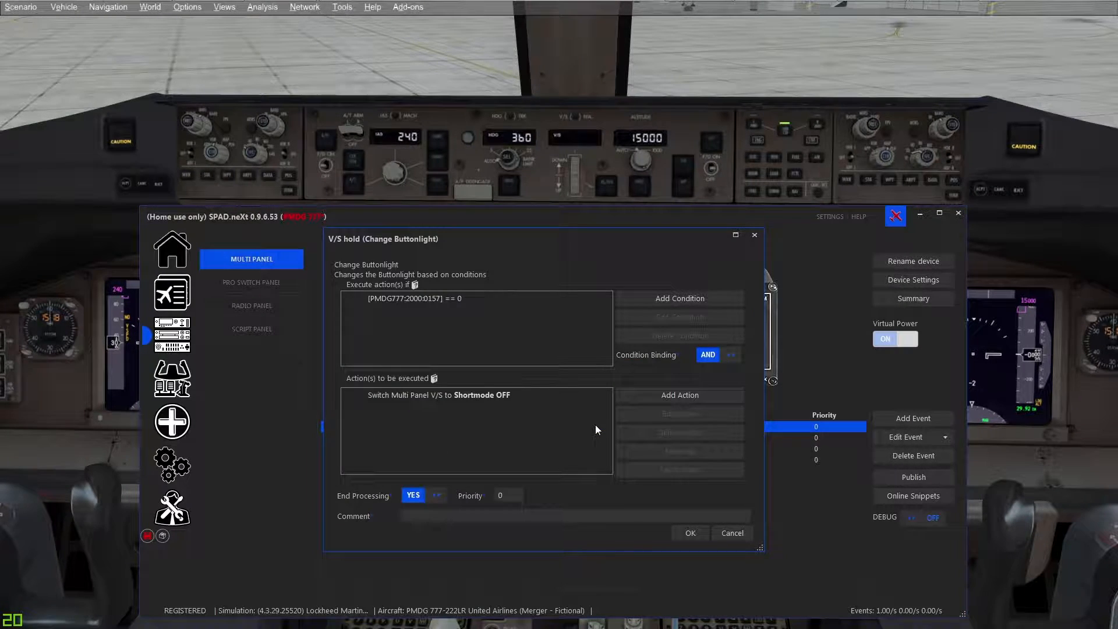
double_click(442, 298)
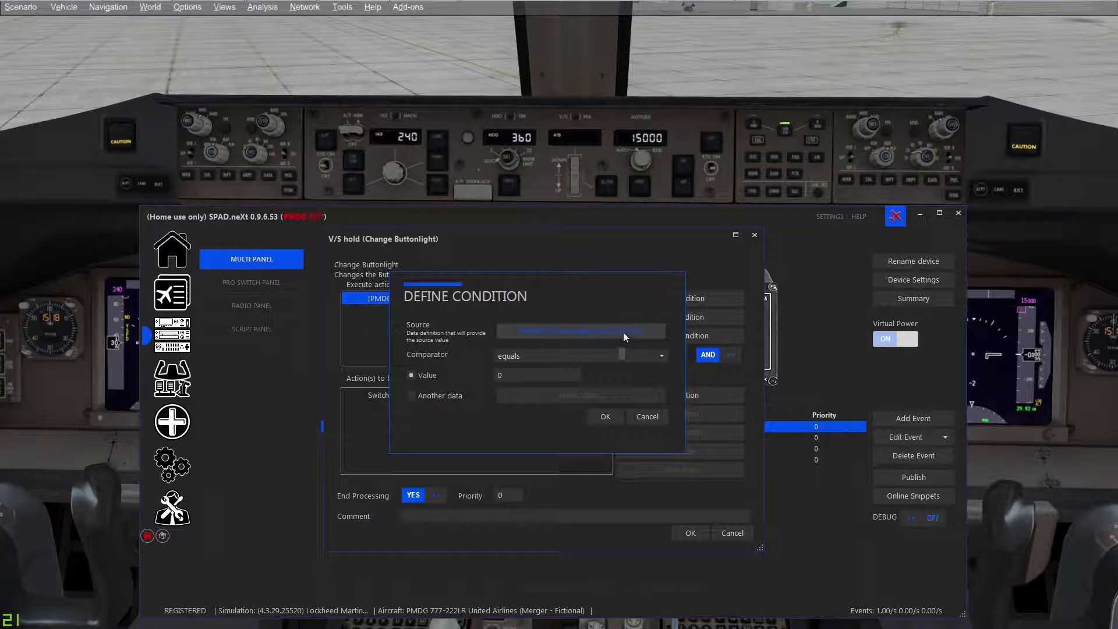
click(657, 424)
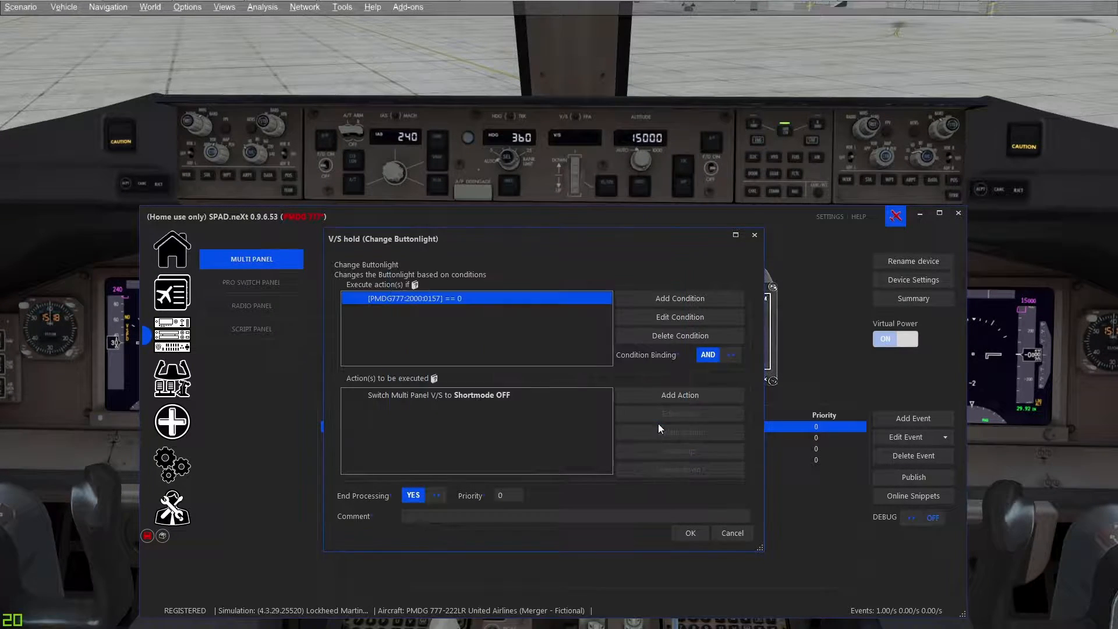
click(731, 535)
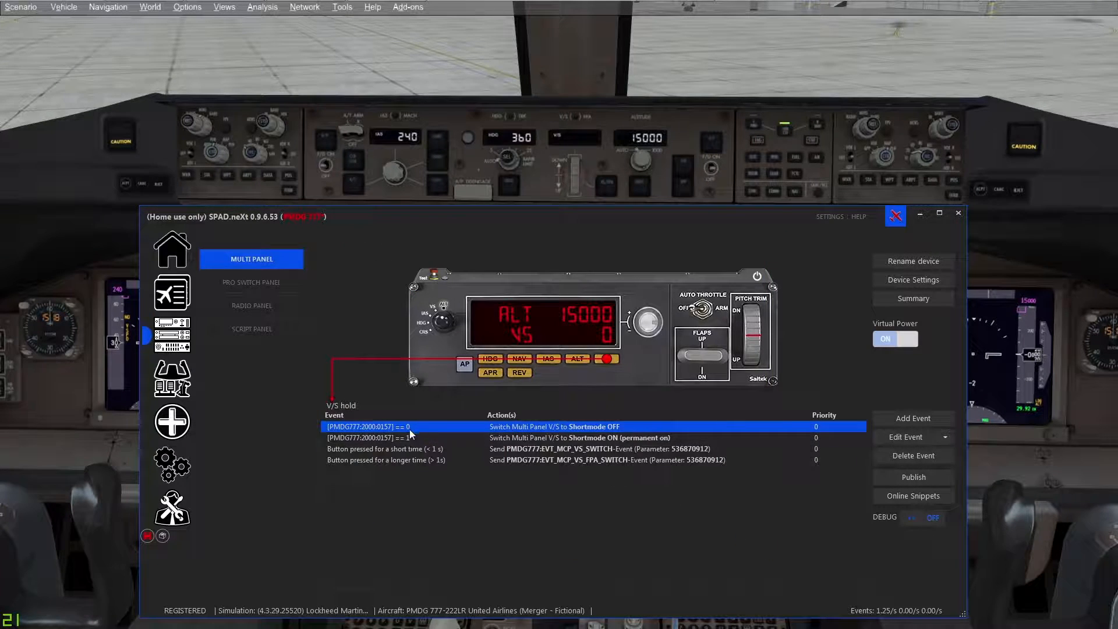
click(434, 450)
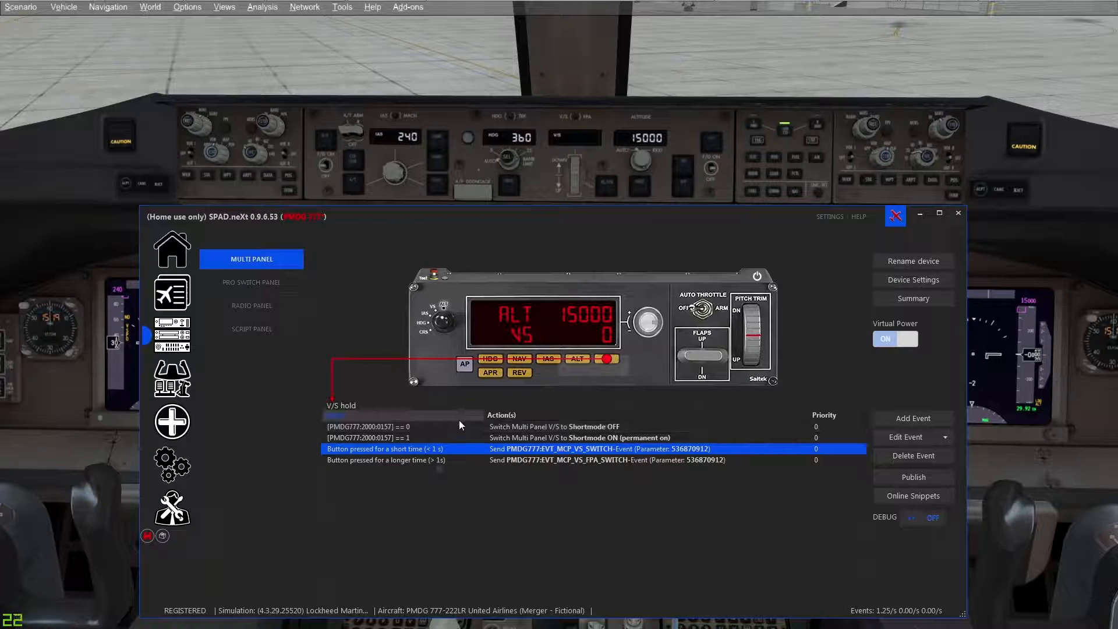
- Examine the APR button's events and the source of its light-off condition, leaving without changes
click(491, 373)
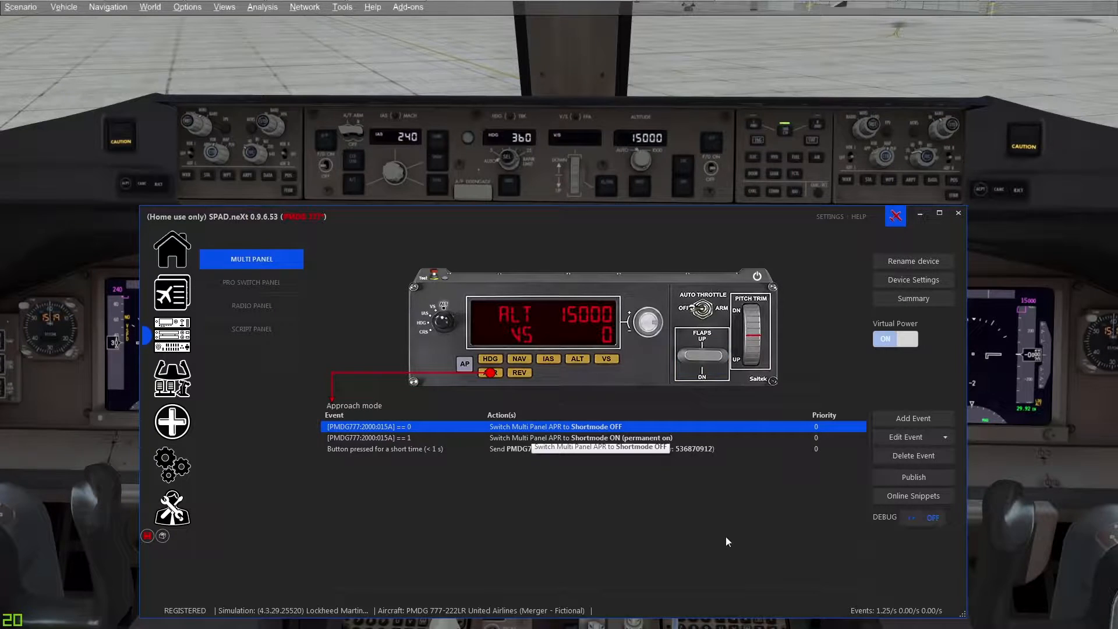
double_click(598, 426)
double_click(460, 300)
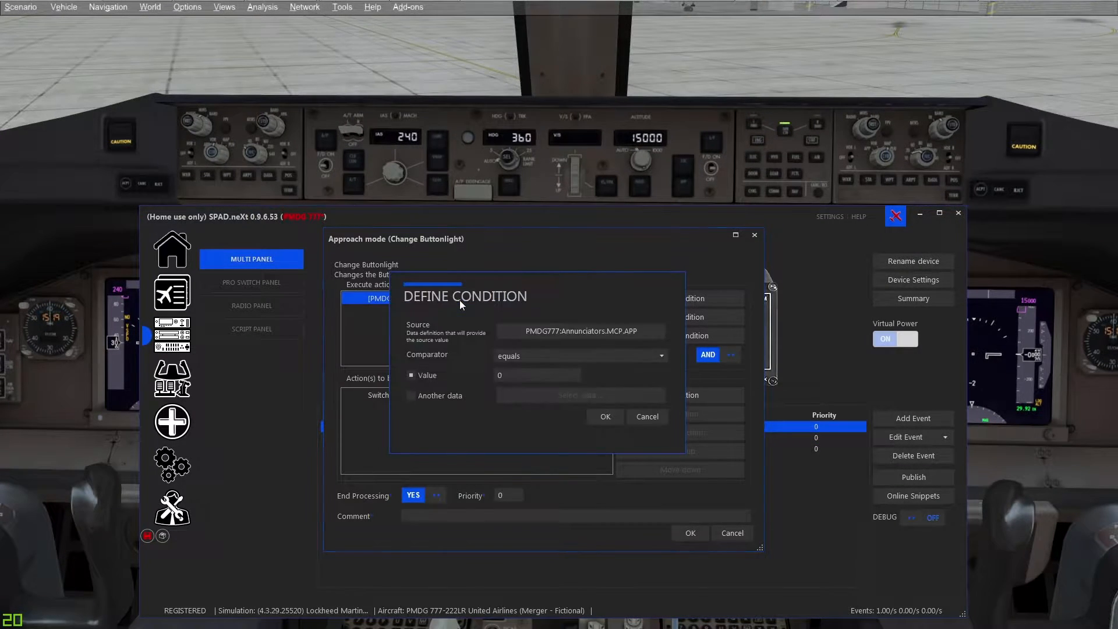
click(650, 421)
click(743, 533)
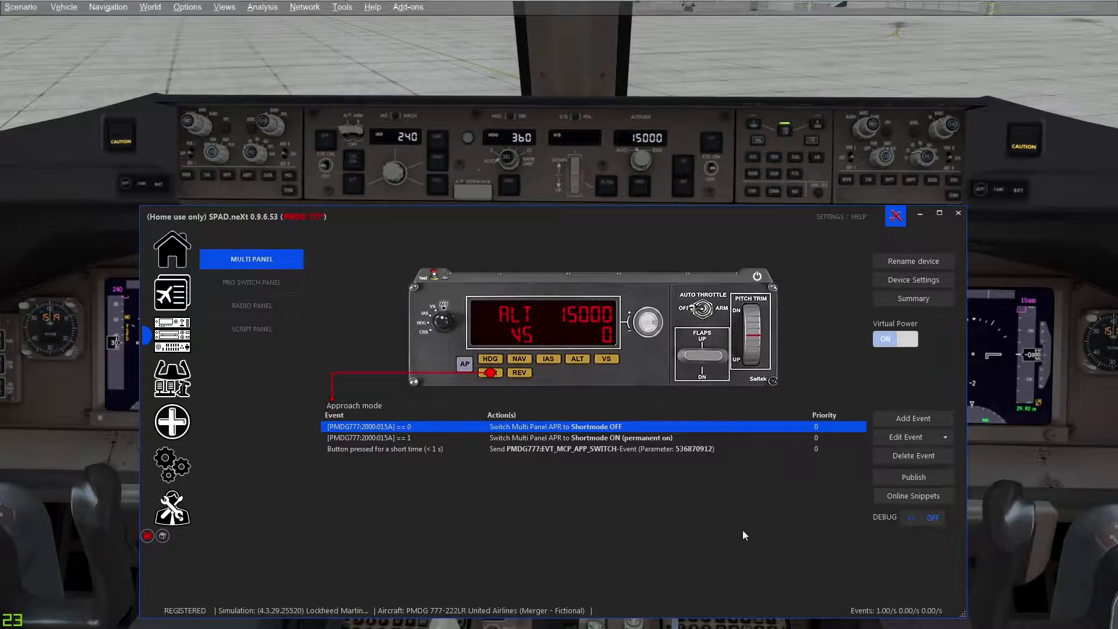
- Inspect the APR button's short-press simulation event settings without changing them, and display the REV button's events
double_click(637, 447)
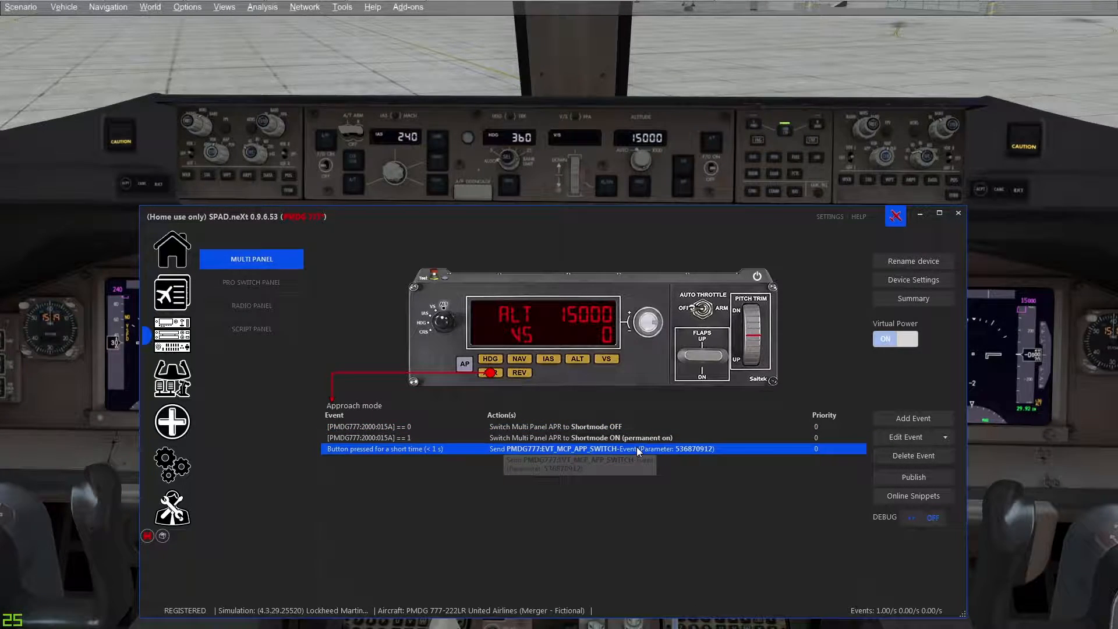
double_click(567, 393)
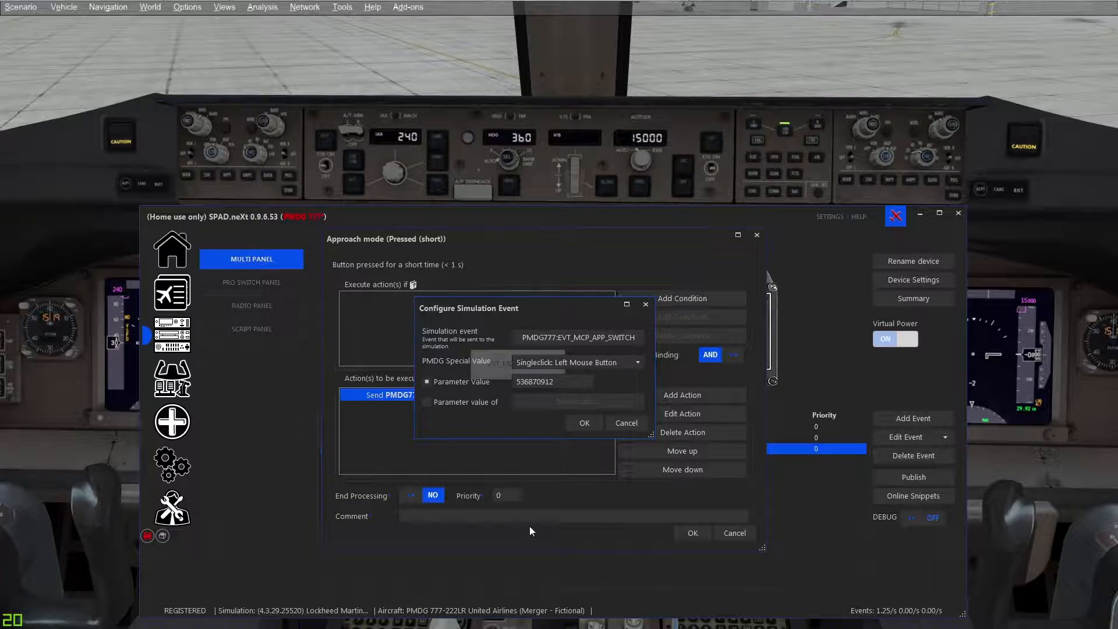
click(633, 423)
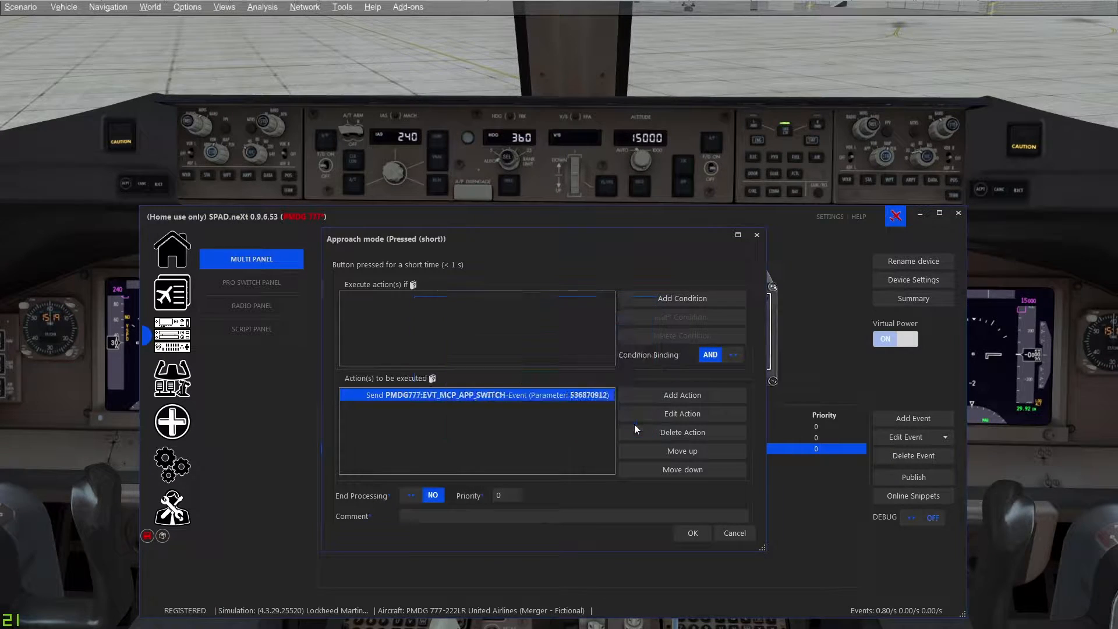
click(735, 531)
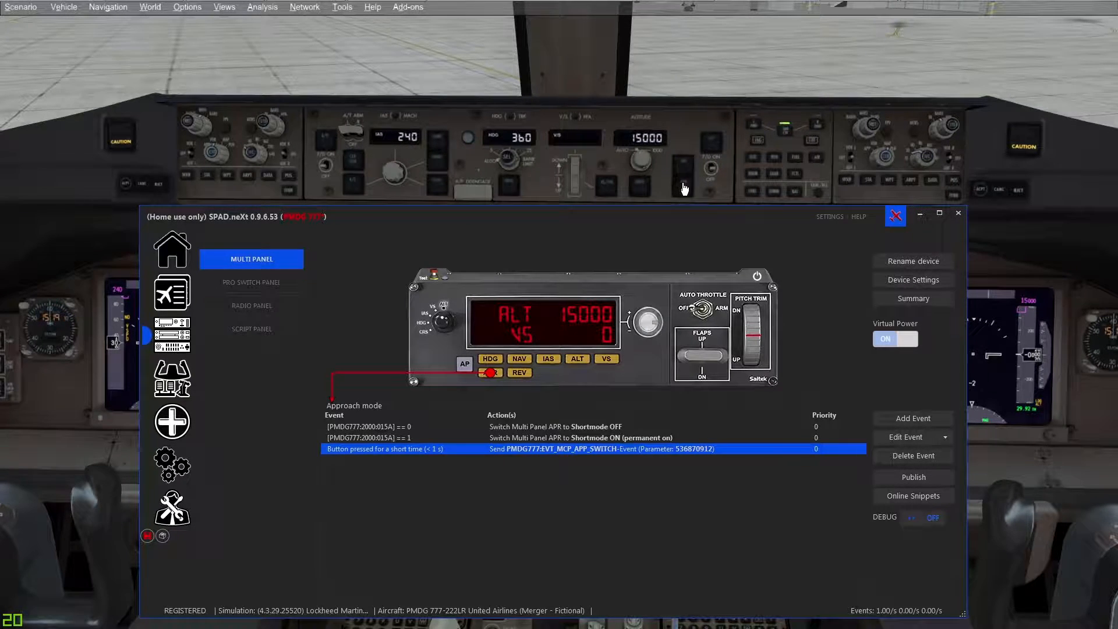
click(520, 376)
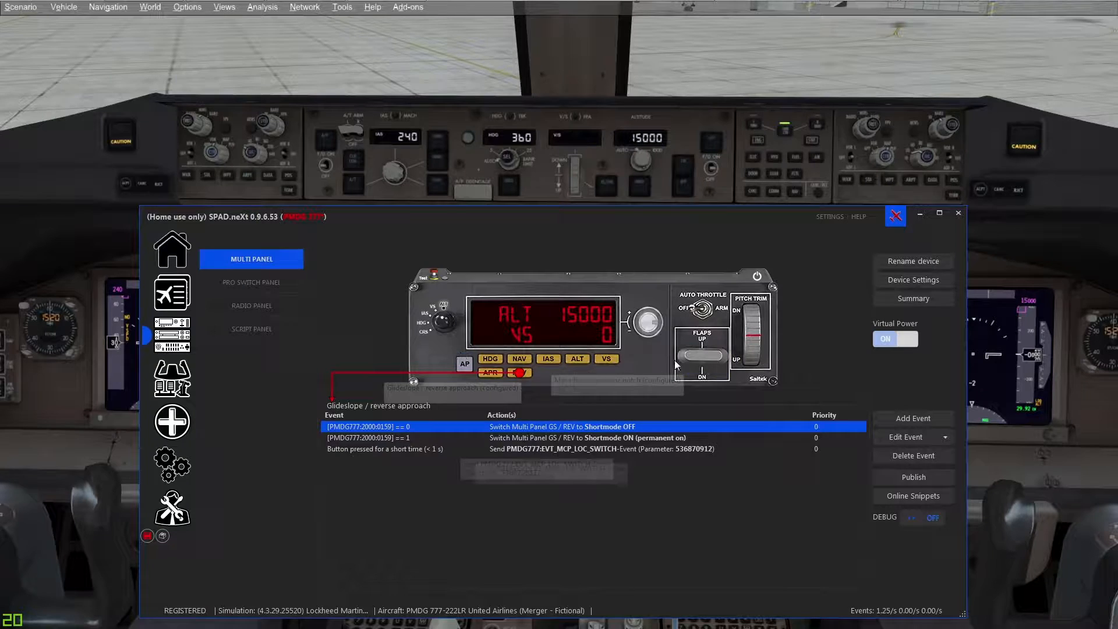
- Examine the Auto Throttle switch's Switched ON and Switched OFF events, including the left arm switch action's parameter, without changing anything
click(699, 311)
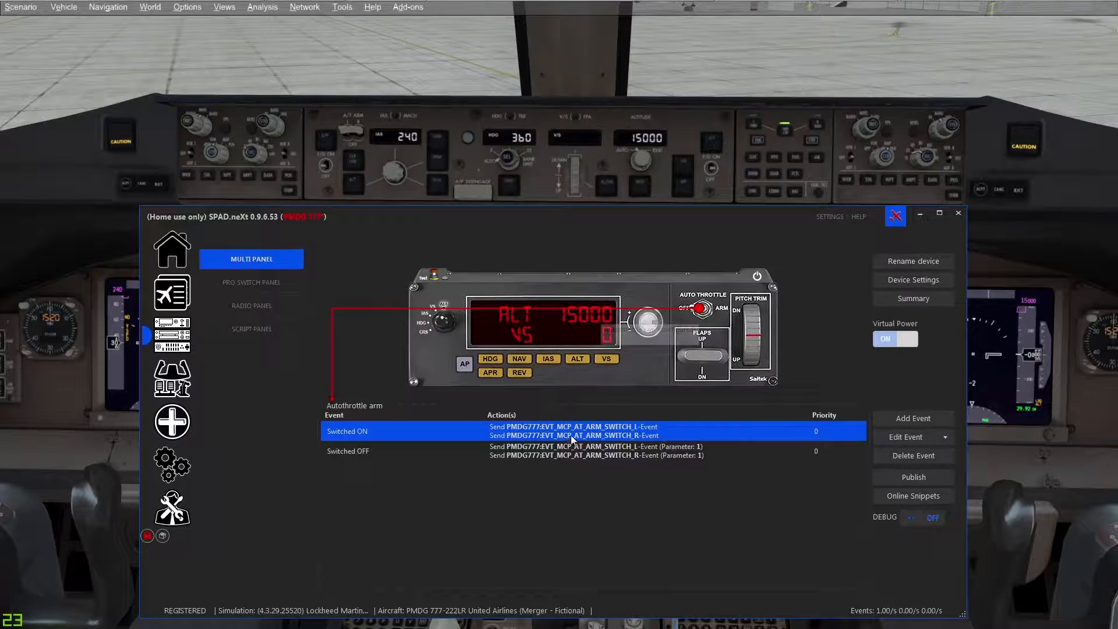
double_click(627, 436)
click(538, 394)
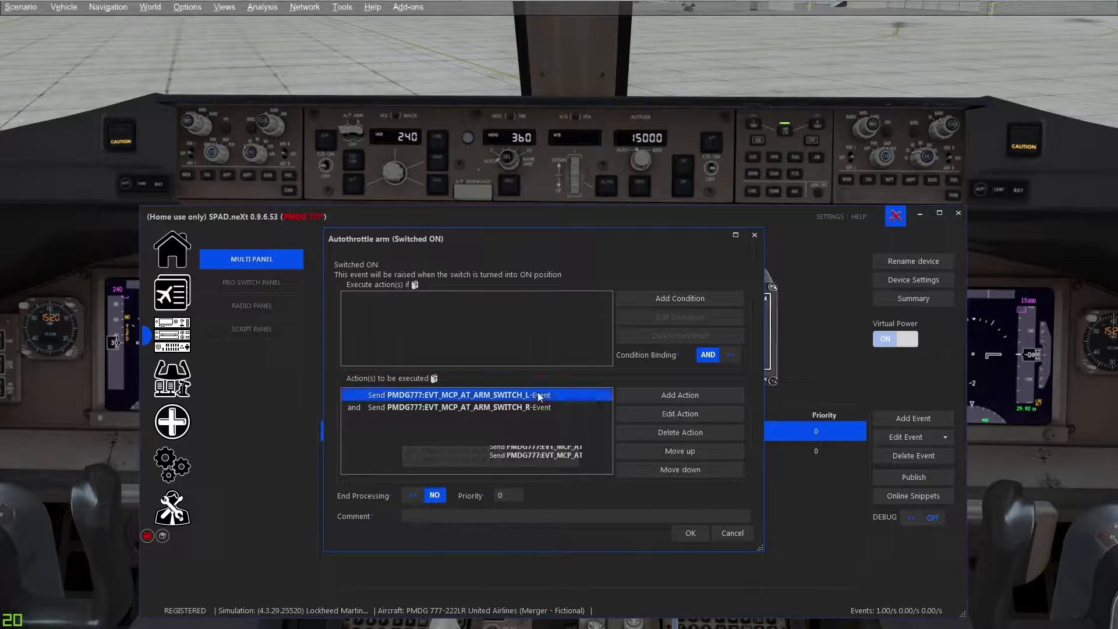
double_click(537, 393)
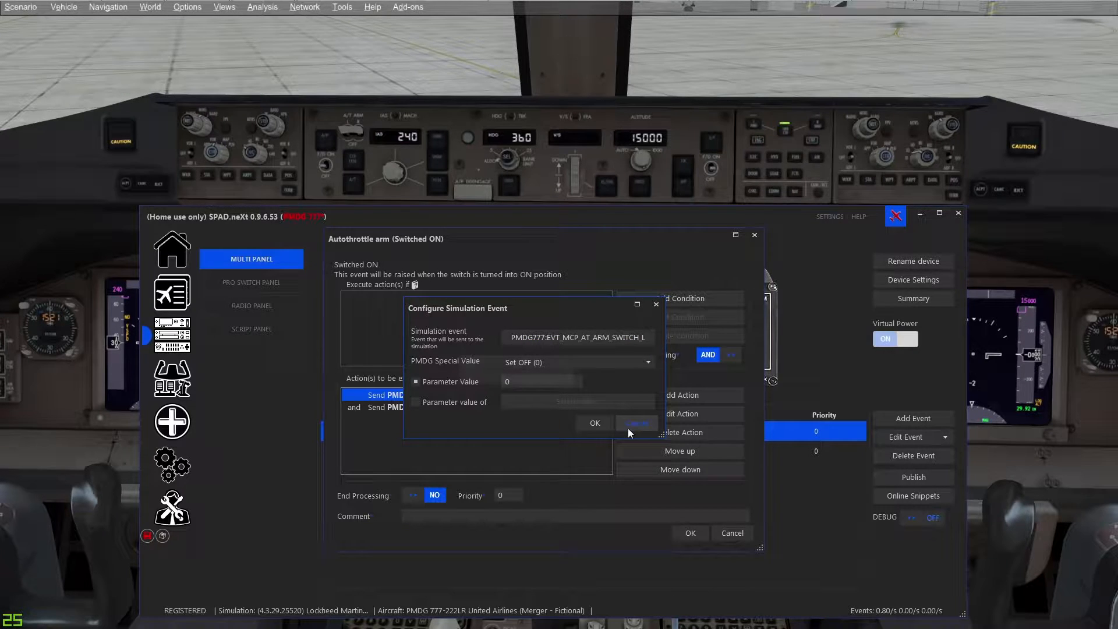
click(643, 422)
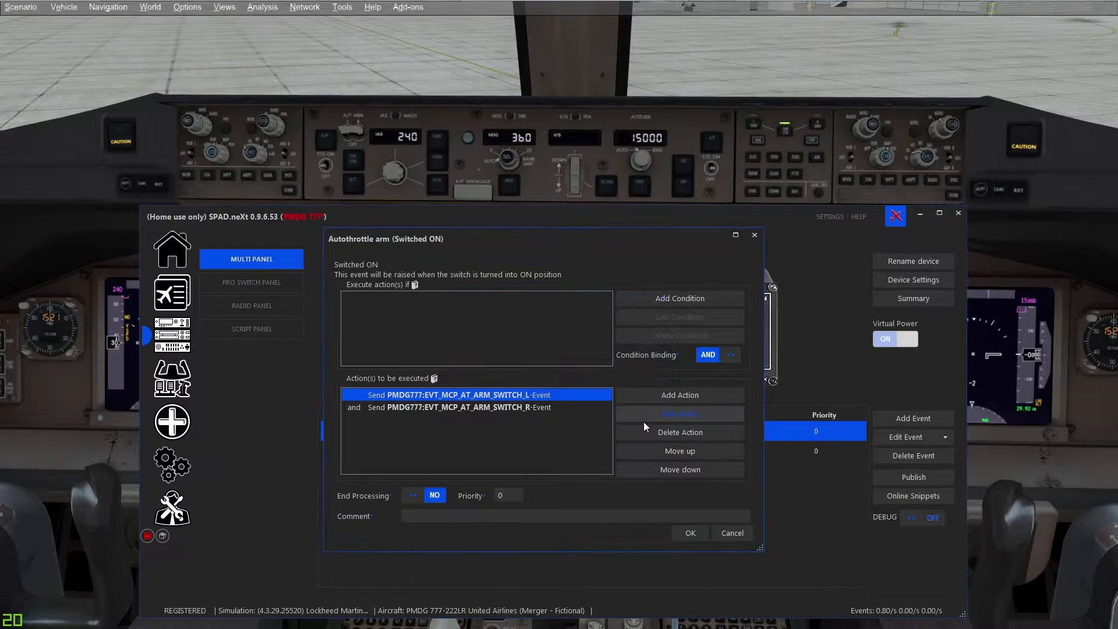
click(726, 535)
double_click(675, 454)
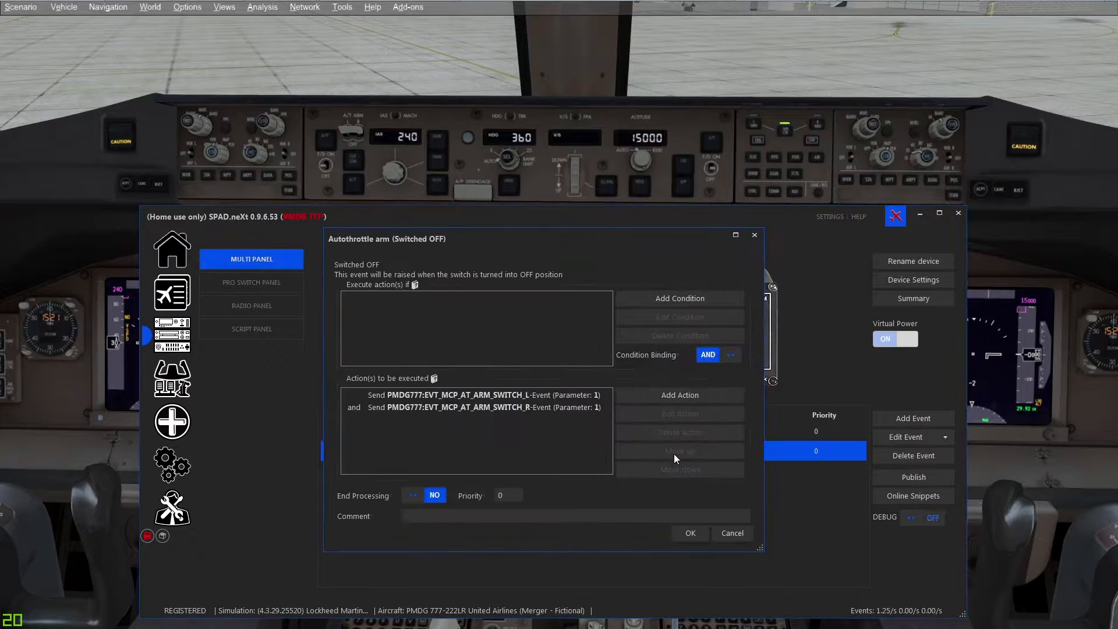
click(737, 534)
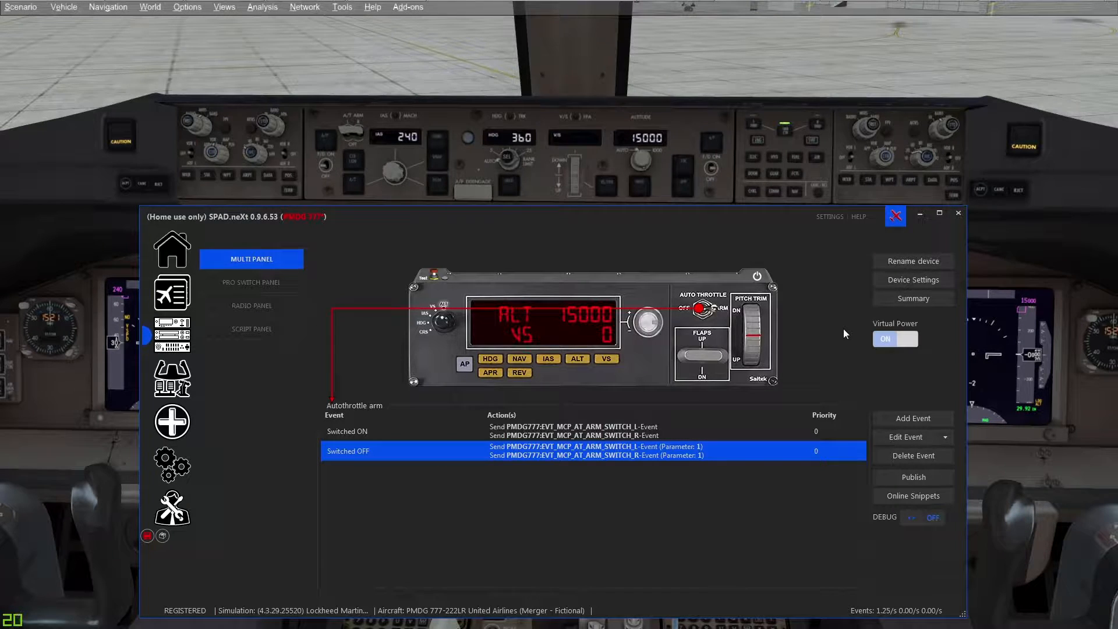
- Examine the Flaps DOWN and Flaps UP events, including the Flaps UP action's PMDG special value and parameter, without changing anything
click(702, 357)
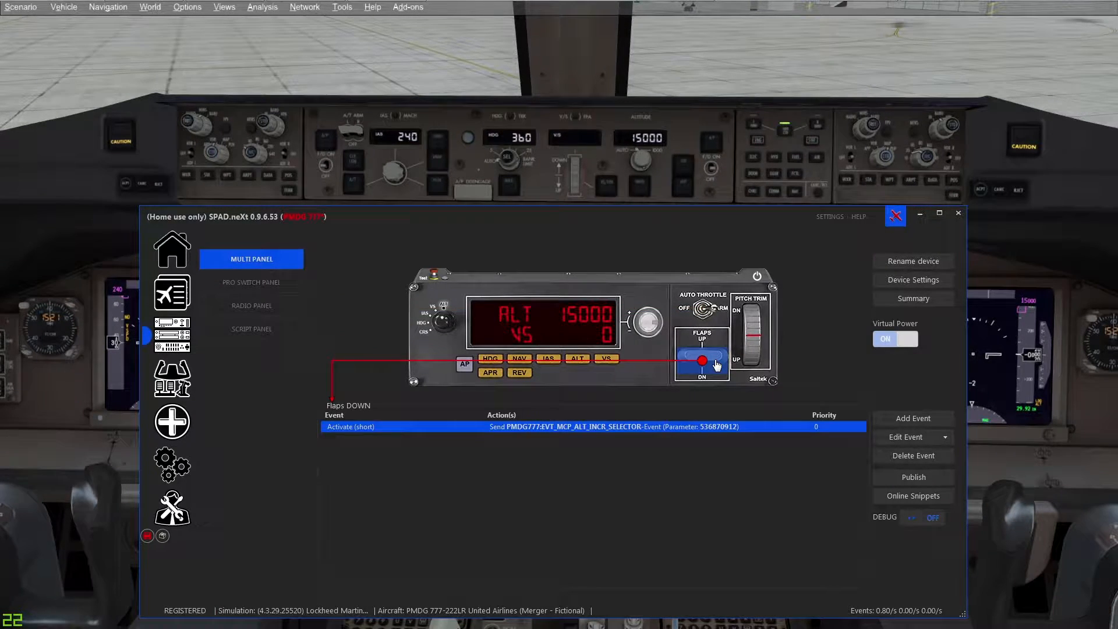
click(713, 346)
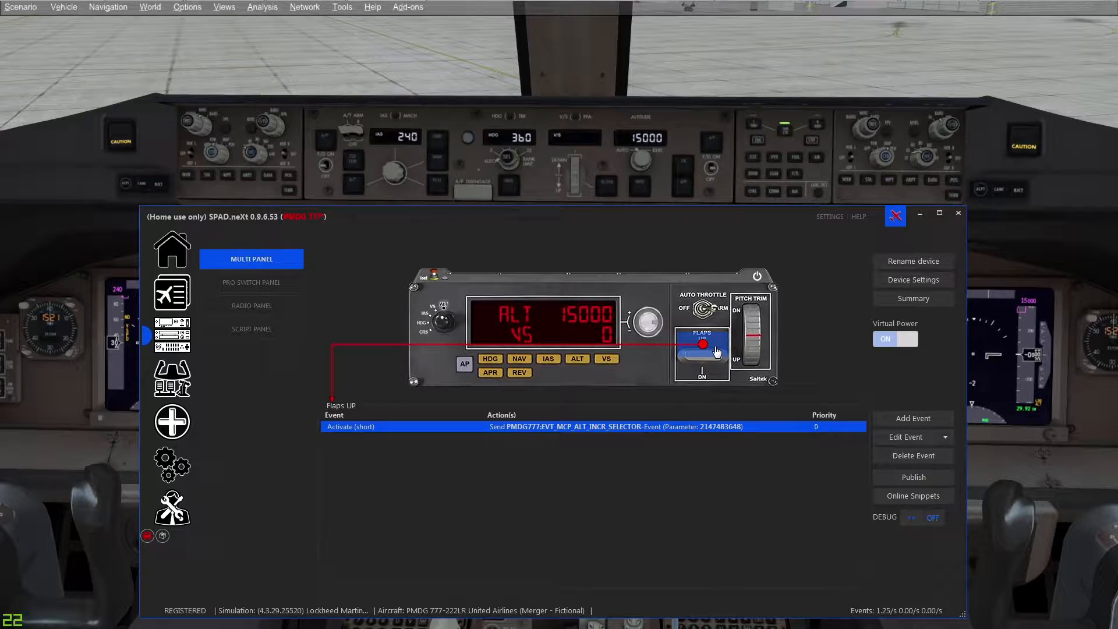
double_click(691, 427)
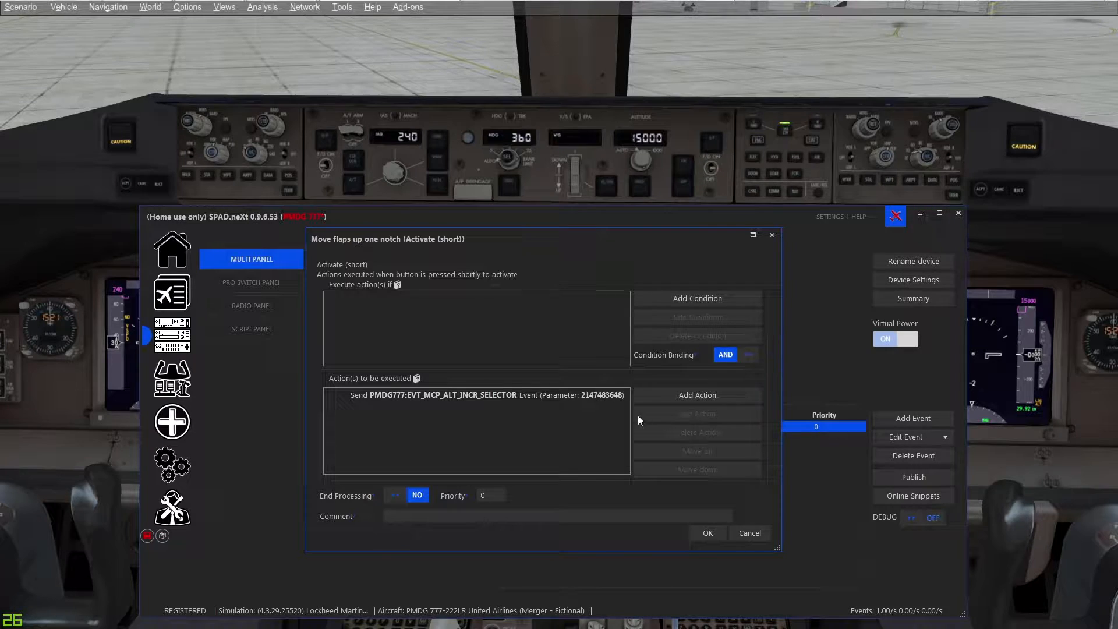
double_click(611, 397)
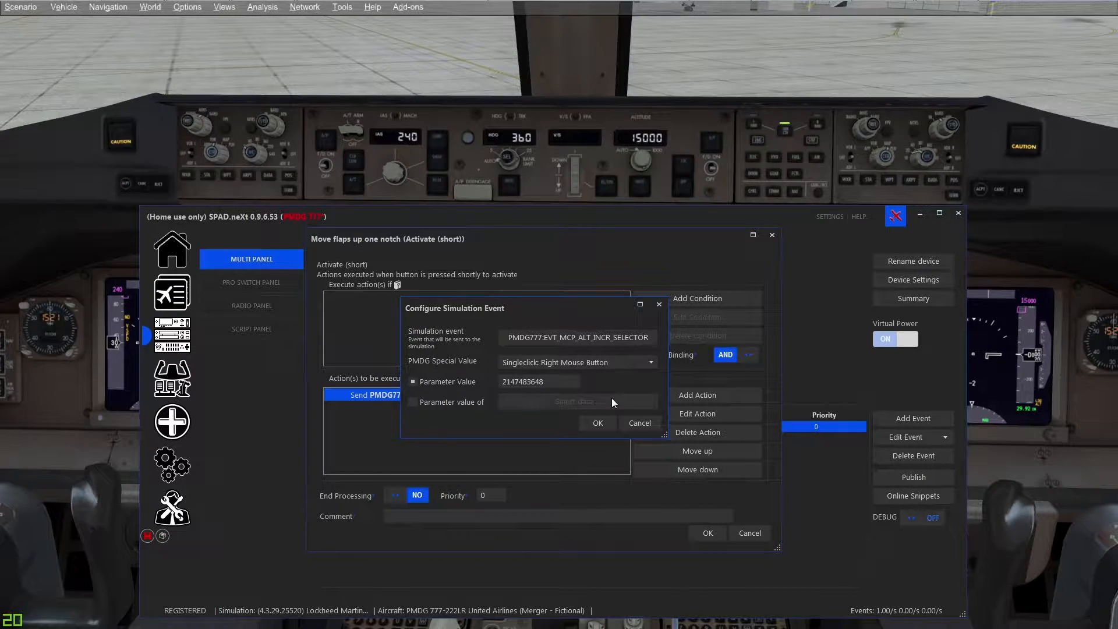
click(656, 429)
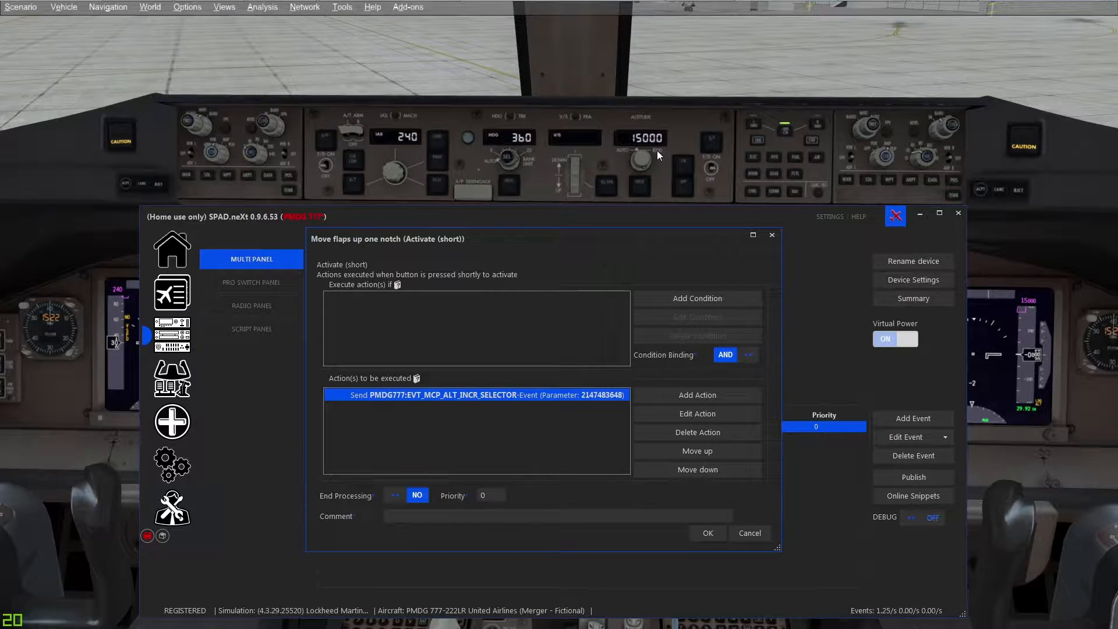
click(765, 532)
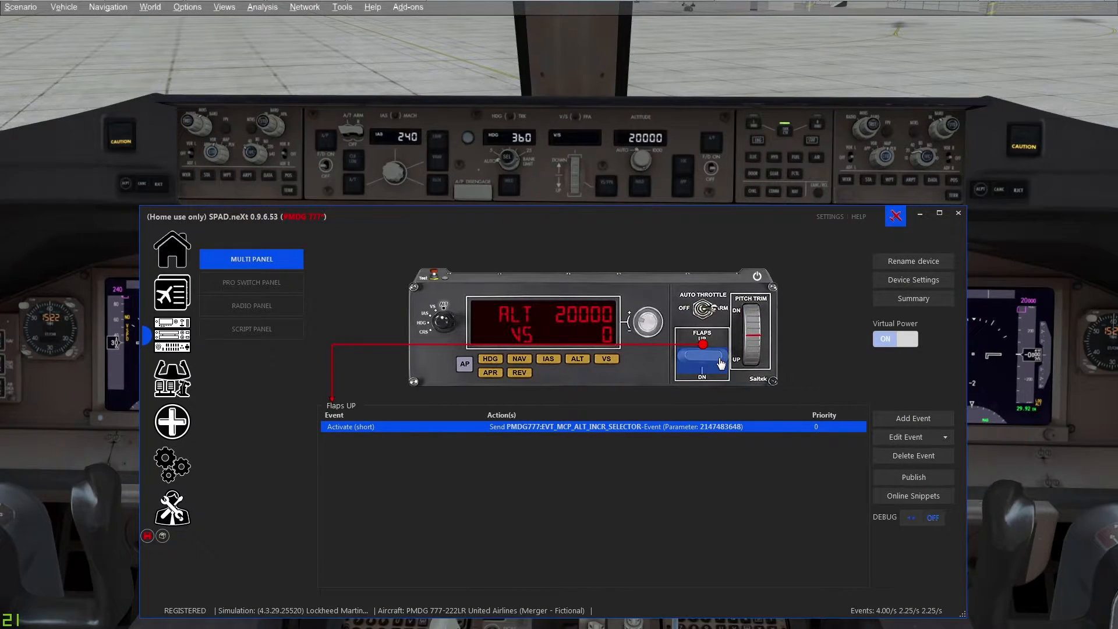
- Display the Pitch Trim wheel's Nose DOWN and Nose UP events
click(757, 347)
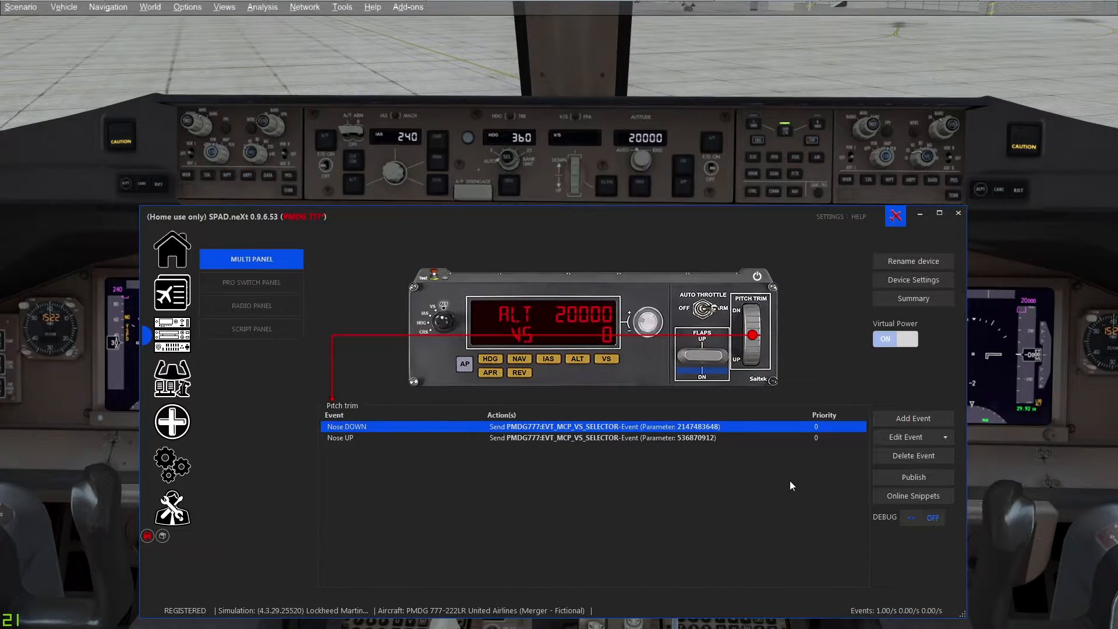